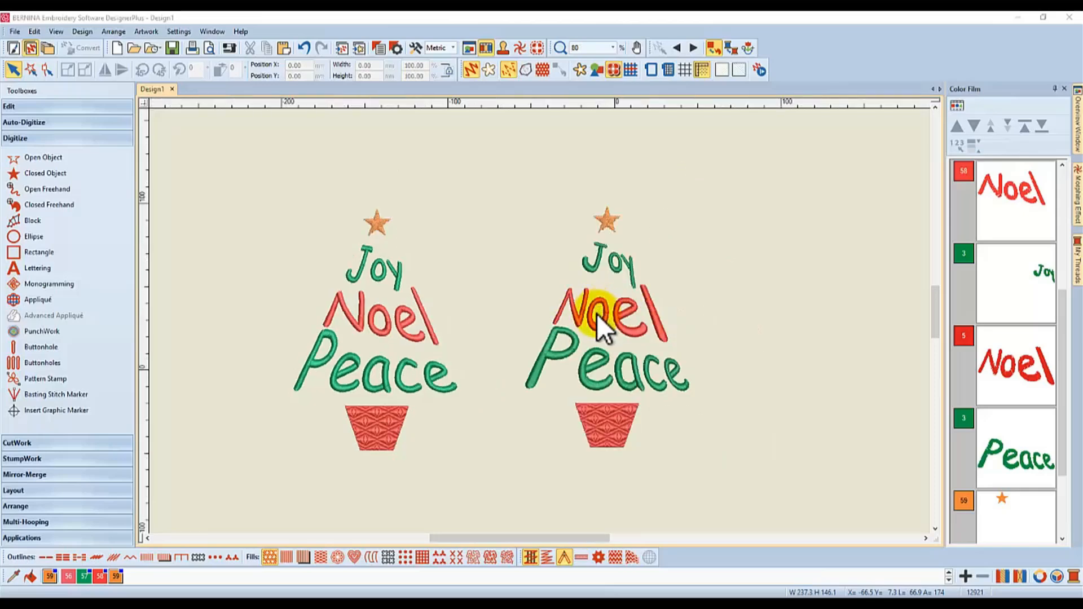
# - Set up a new lettering object with the text "Peace" in the TrueType font Comic Sans MS, 14 mm high
pyautogui.scroll(-2, 597, 313)
pyautogui.scroll(-1, 593, 310)
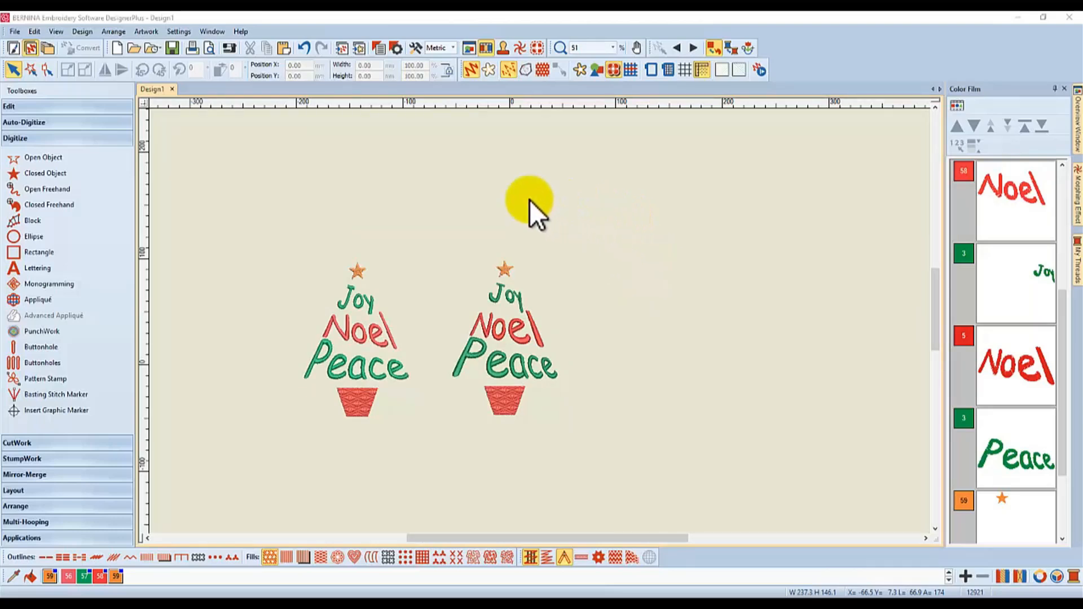
pyautogui.click(35, 268)
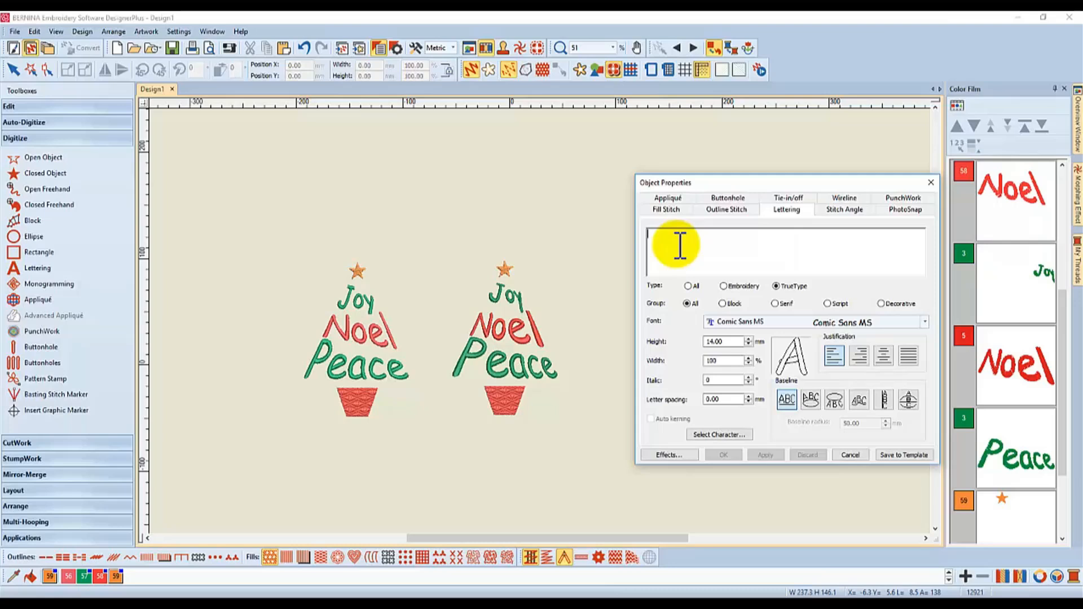
pyautogui.write('Pe')
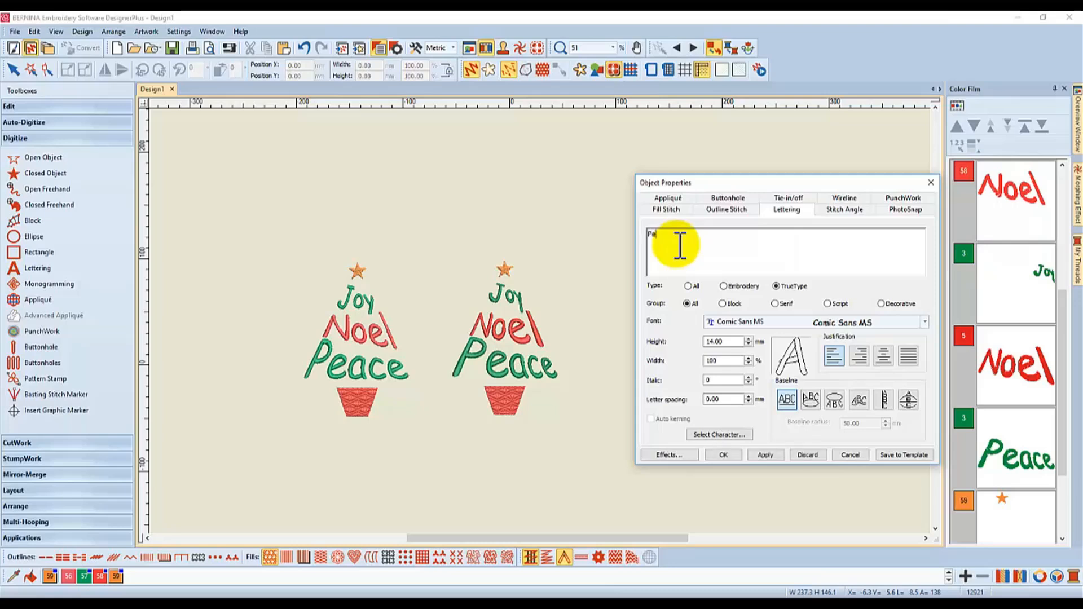
pyautogui.write('ace')
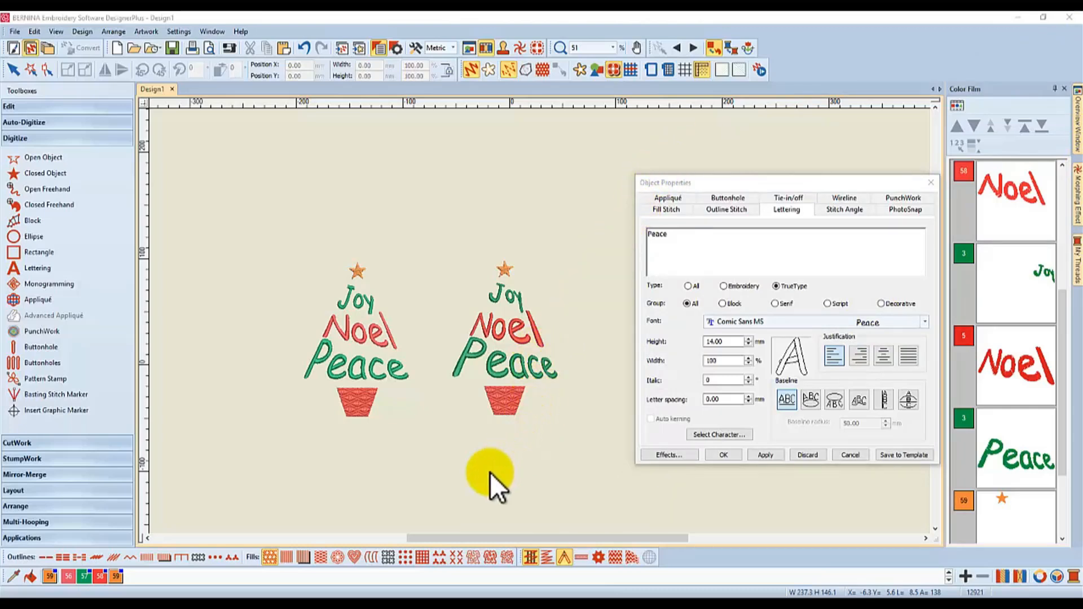
# - Switch to the web browser to view the Comic Sans MS Regular download page, and close the browser with both tabs
pyautogui.click(220, 596)
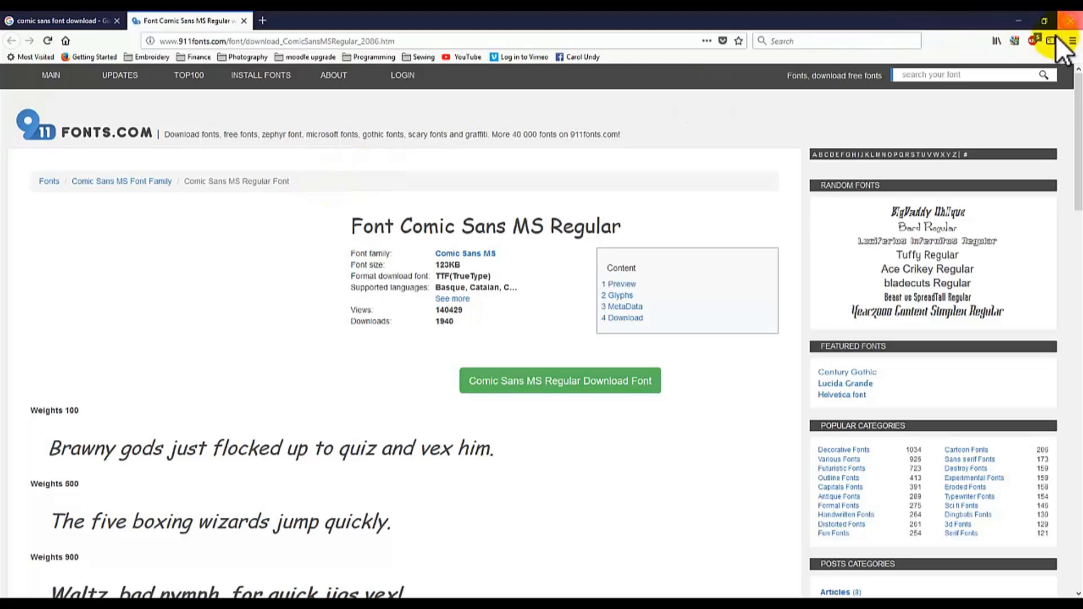
pyautogui.click(1070, 22)
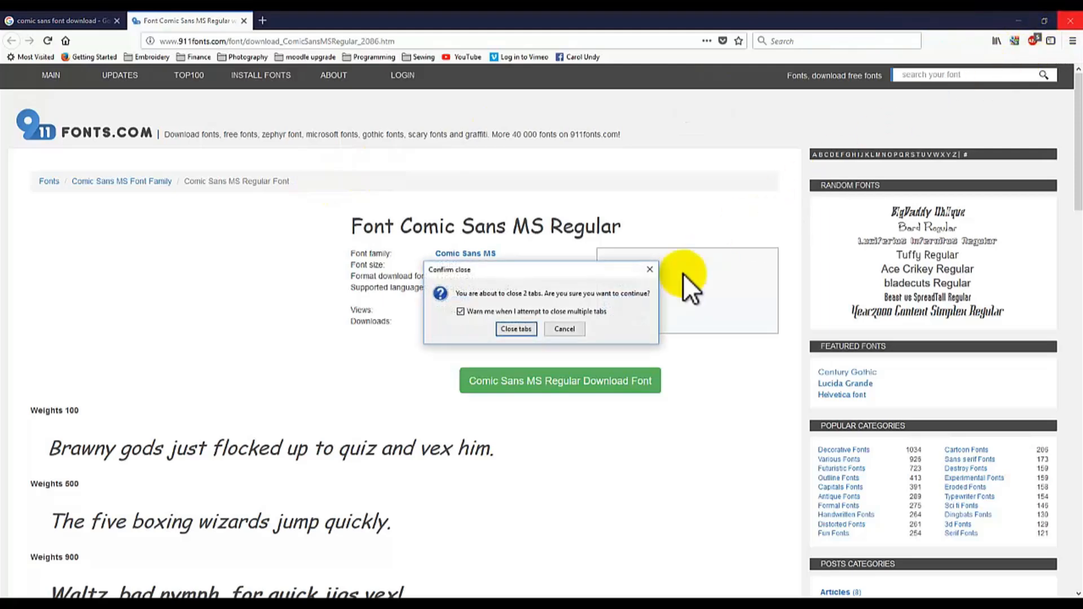
pyautogui.click(514, 329)
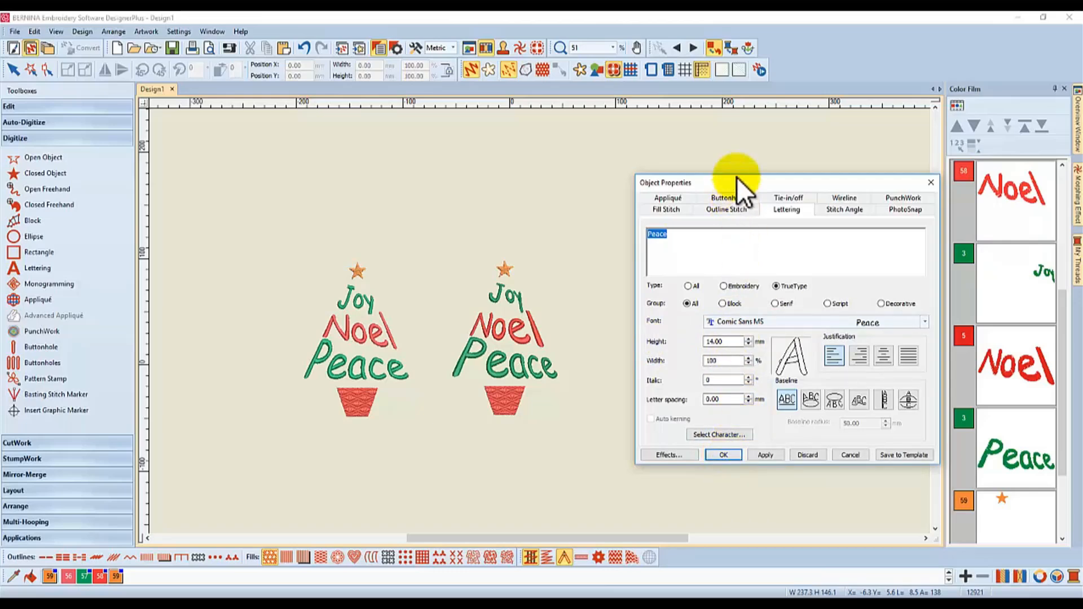
# - Place the "Peace" lettering above and beyond the second tree, at about X 134, Y 161 mm, and color it green 57
pyautogui.moveTo(736, 185); pyautogui.dragTo(881, 174)
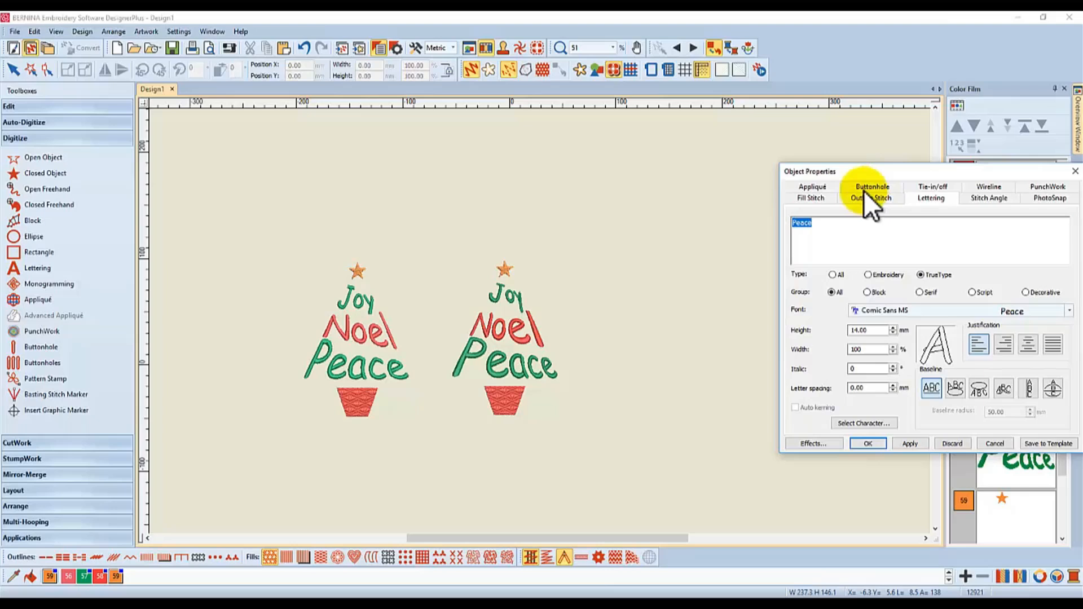
pyautogui.click(909, 444)
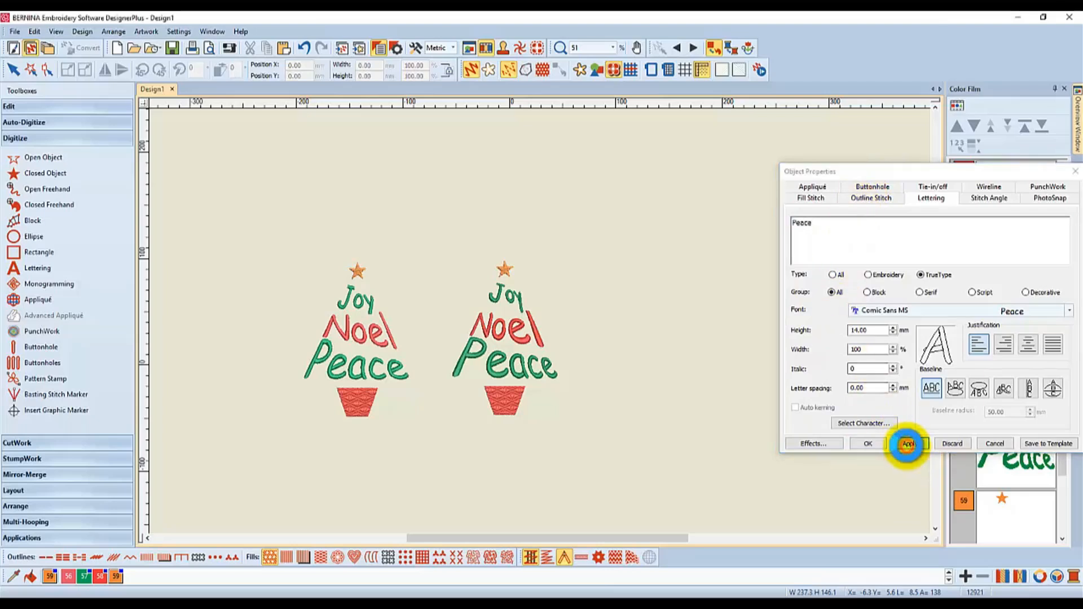
pyautogui.click(625, 200)
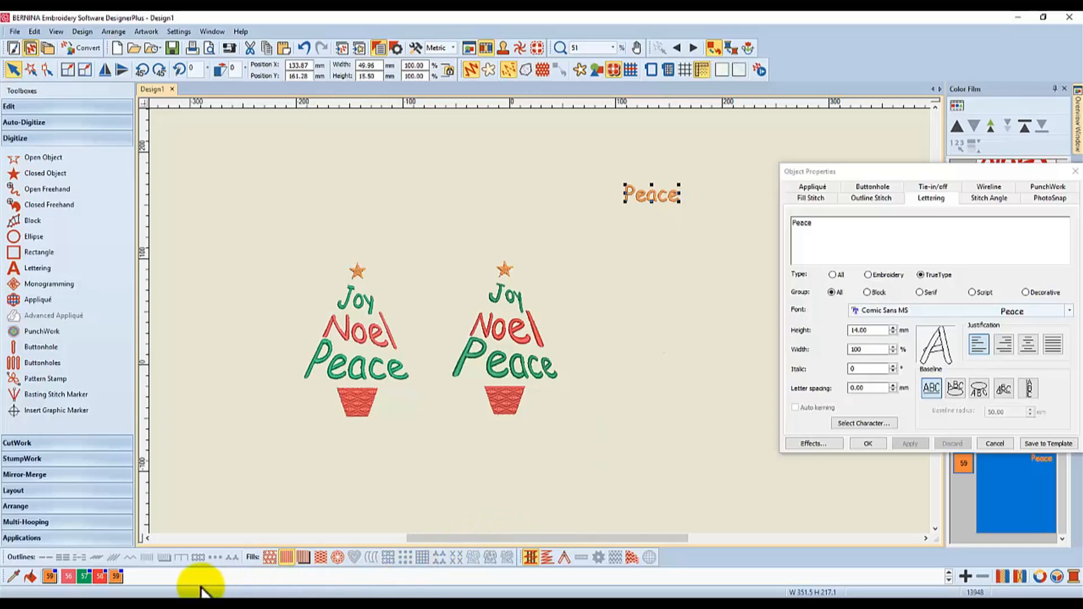
pyautogui.click(84, 576)
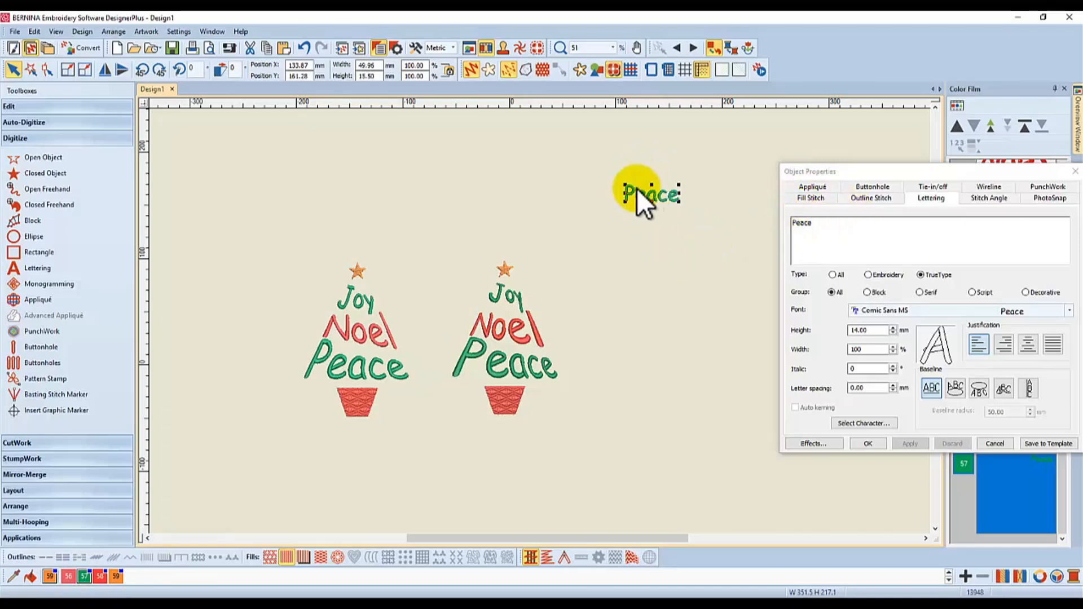
pyautogui.click(682, 259)
pyautogui.click(811, 236)
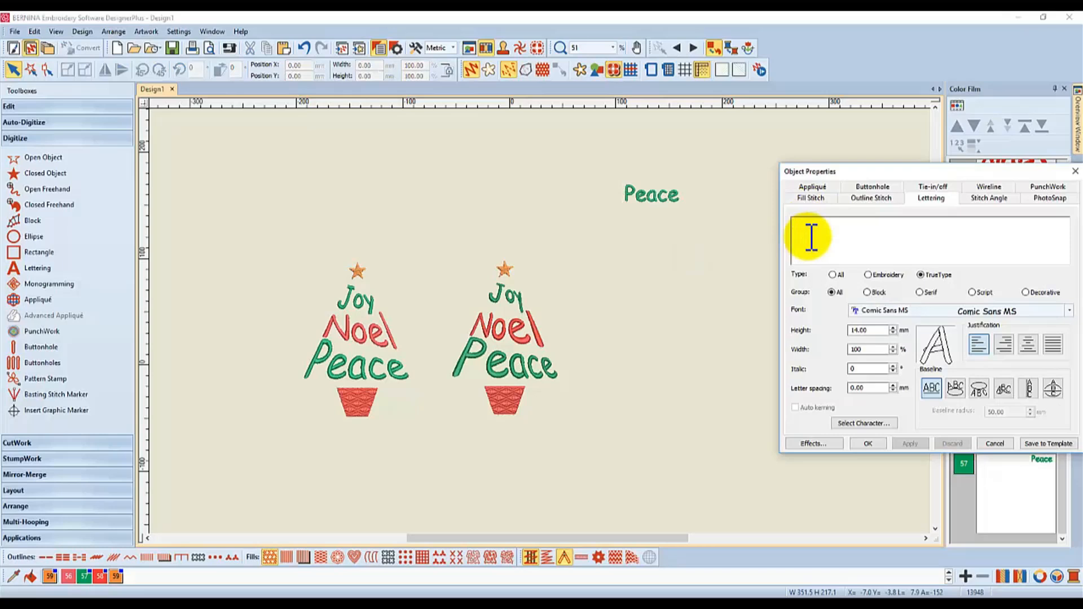
pyautogui.write('No')
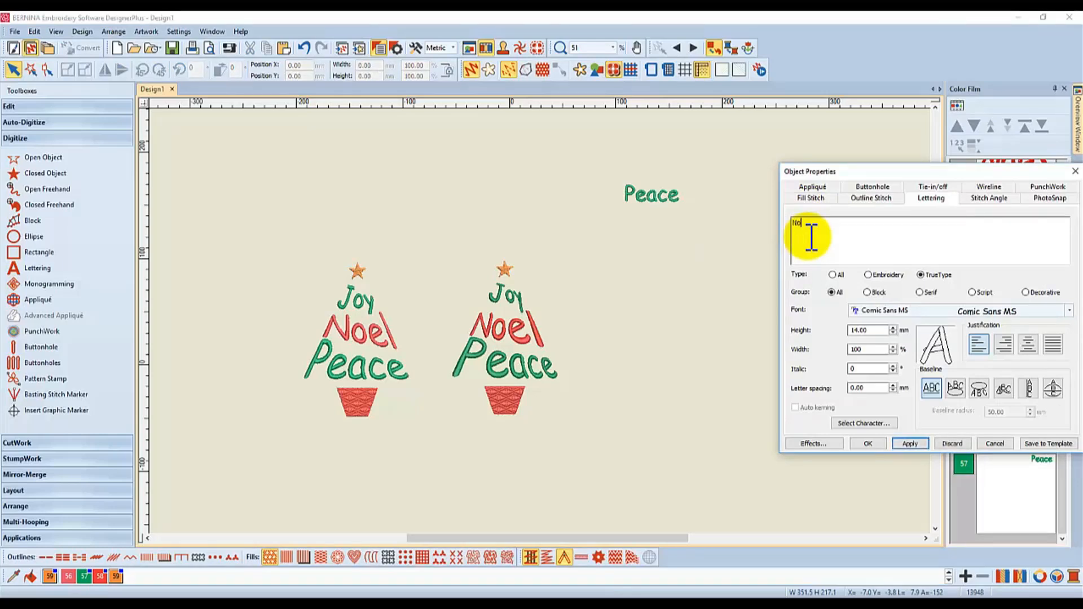
pyautogui.write('el')
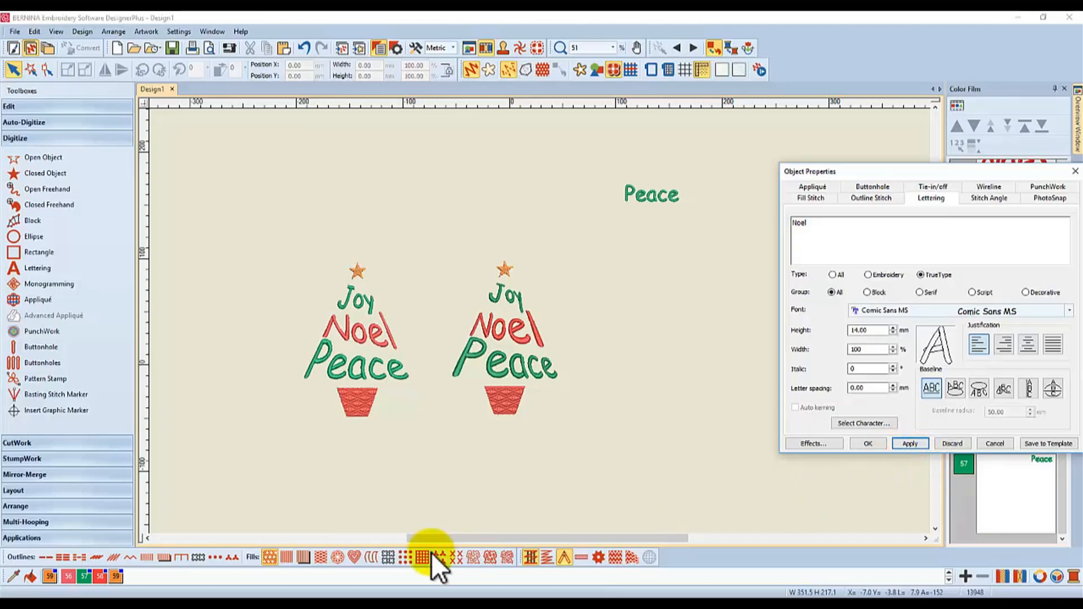
# - Create the lettering "Noel" in red 58 with Comic Sans MS and place it beside "Peace", at about X 241, Y 163 mm
pyautogui.click(83, 575)
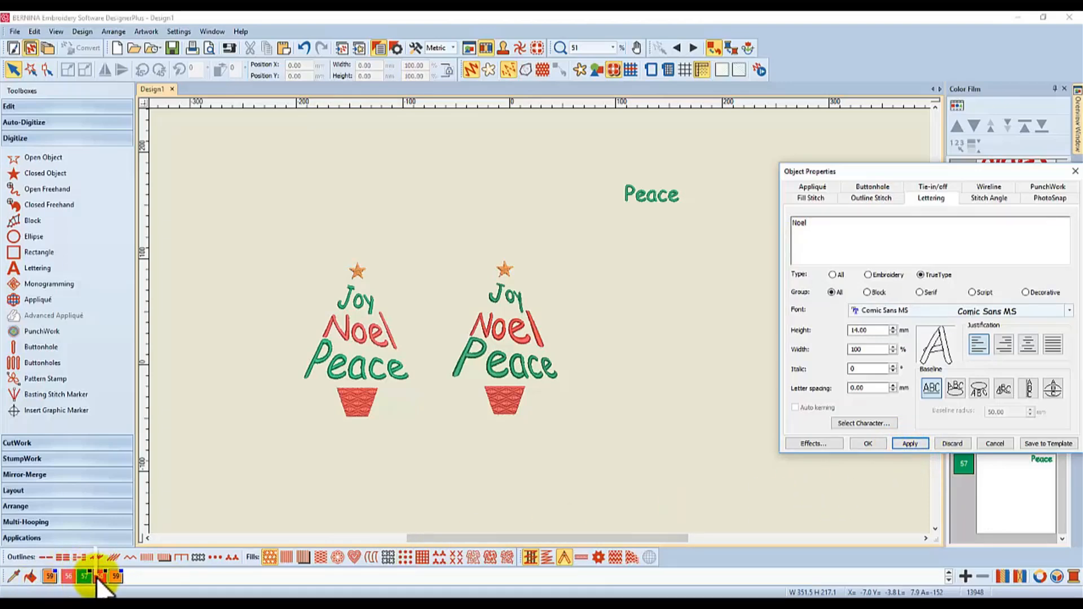
pyautogui.click(811, 234)
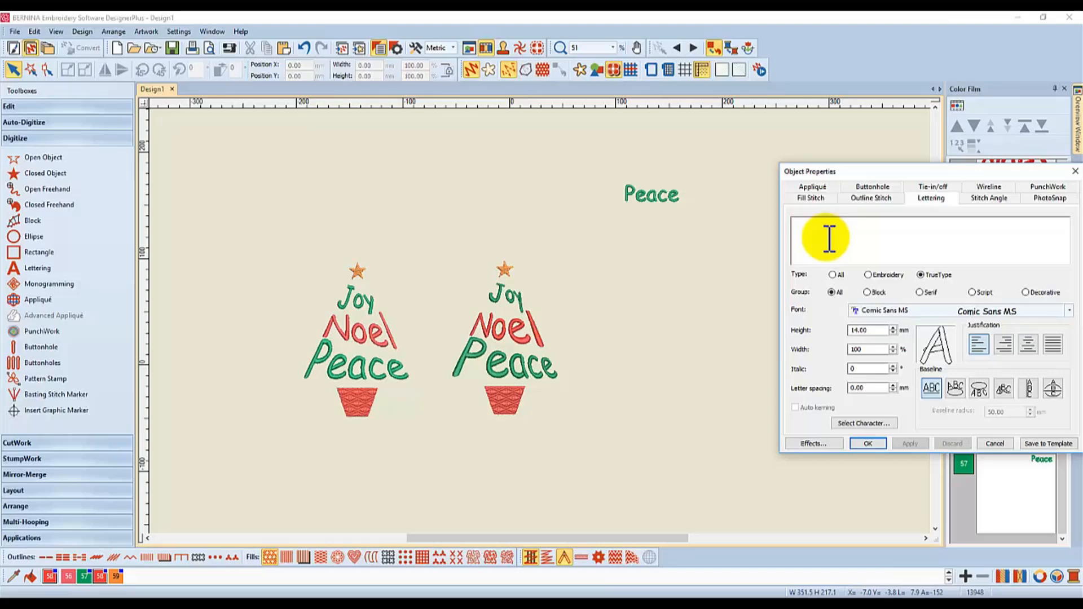
pyautogui.write('Noel')
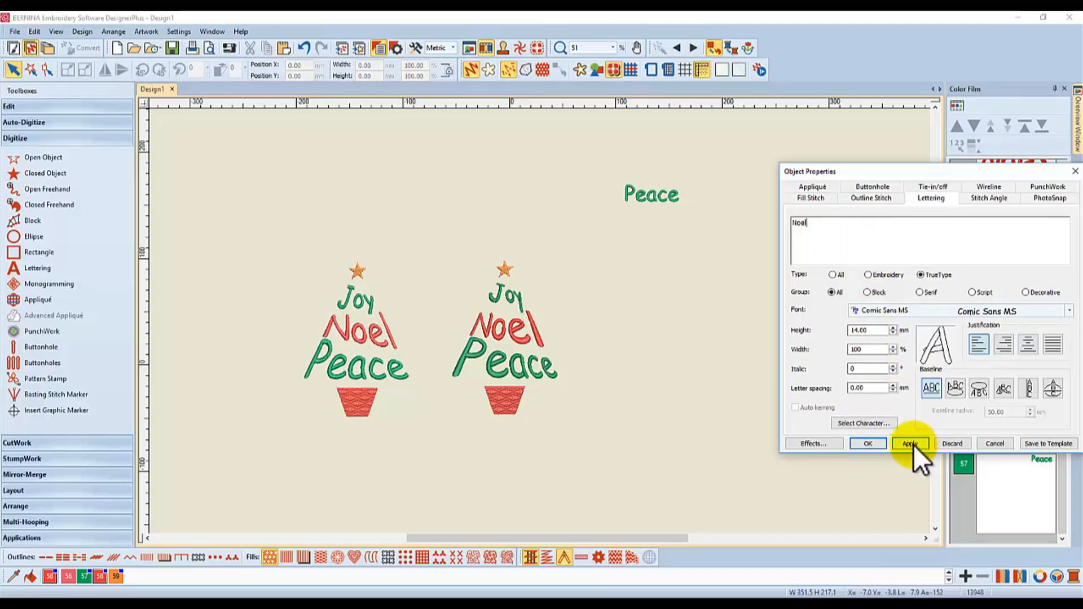
pyautogui.click(879, 444)
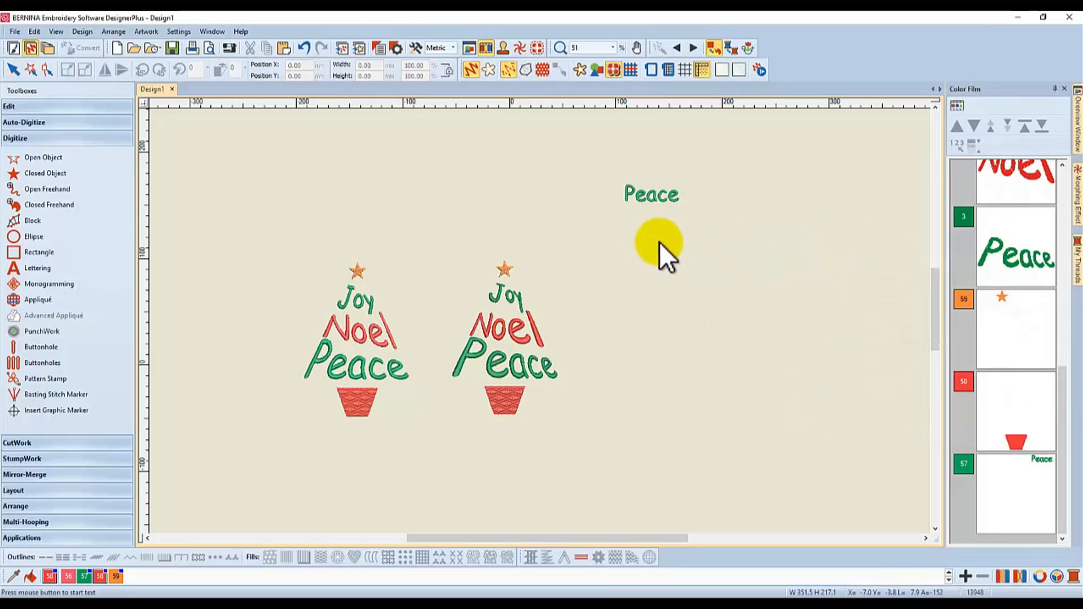
pyautogui.click(743, 195)
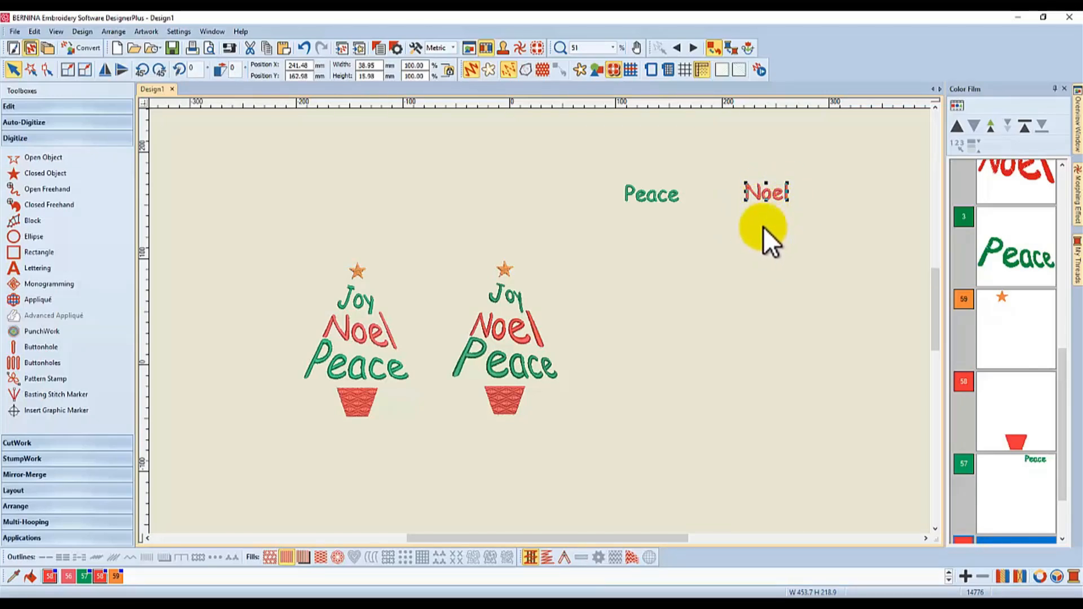
pyautogui.click(764, 221)
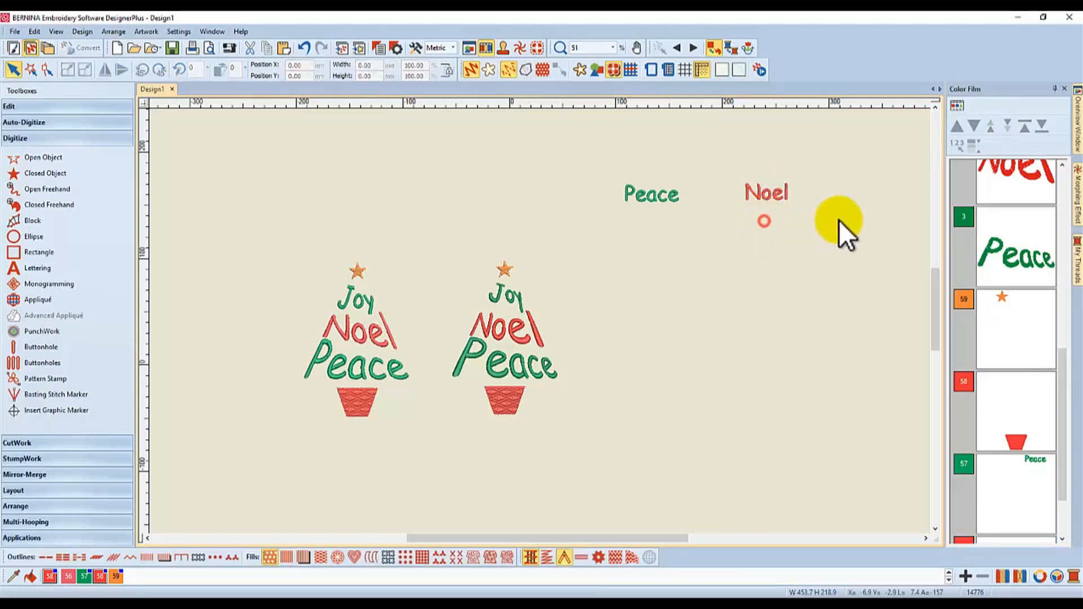
# - Apply the Straight elastic lettering effect to the separate green "Peace" text beside "Noel"
pyautogui.click(661, 199)
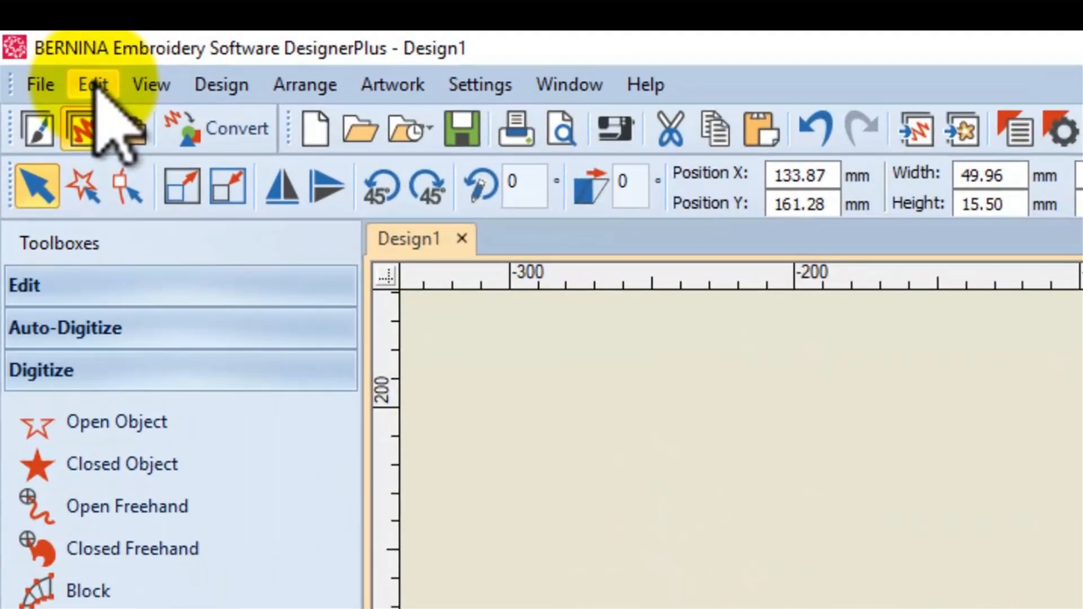
pyautogui.click(93, 84)
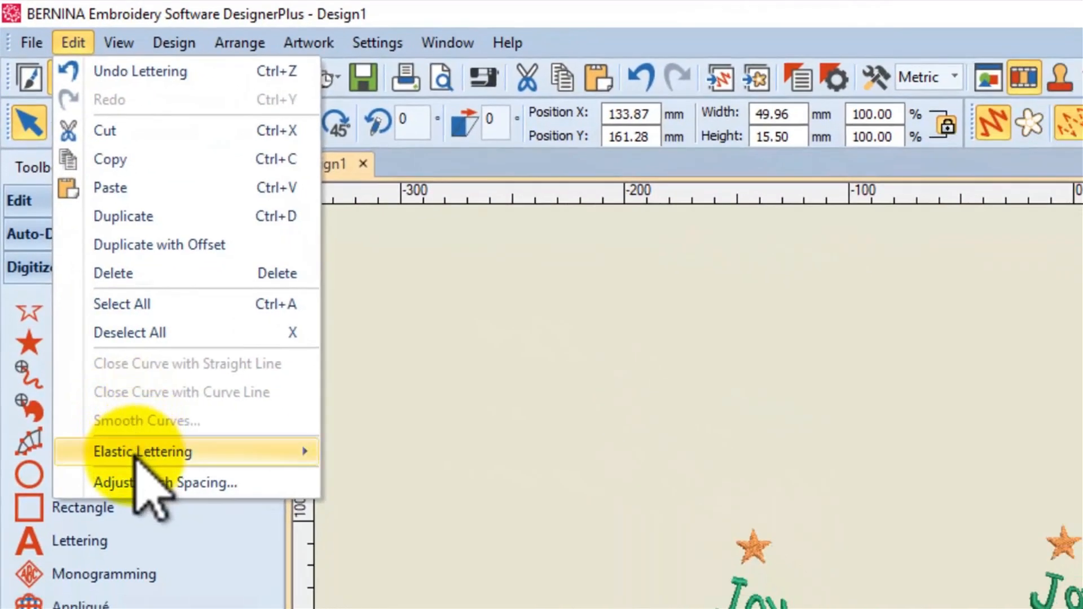
pyautogui.moveTo(136, 456)
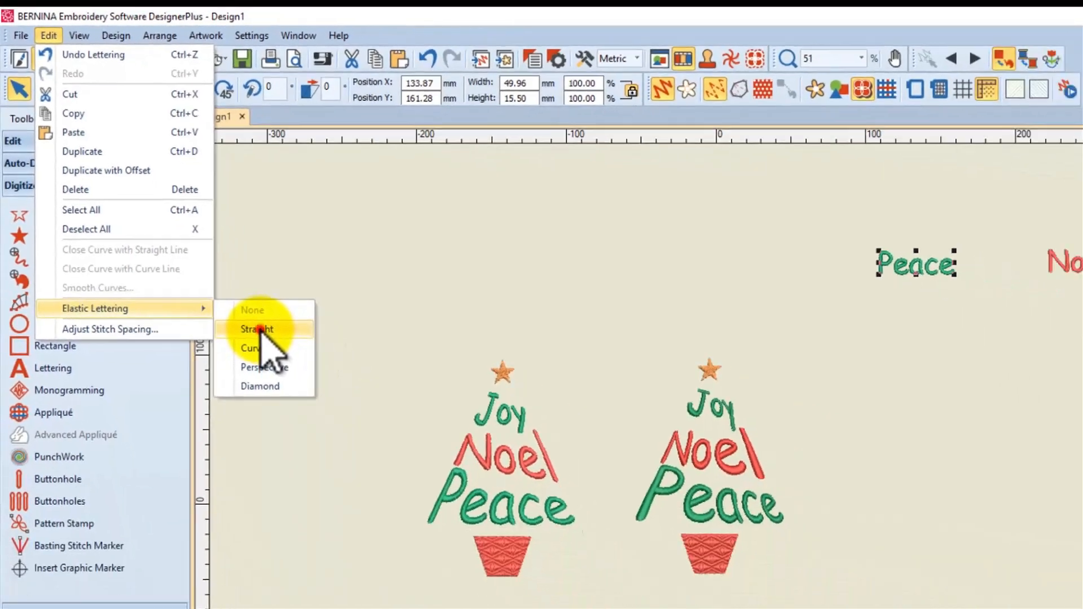
pyautogui.click(389, 484)
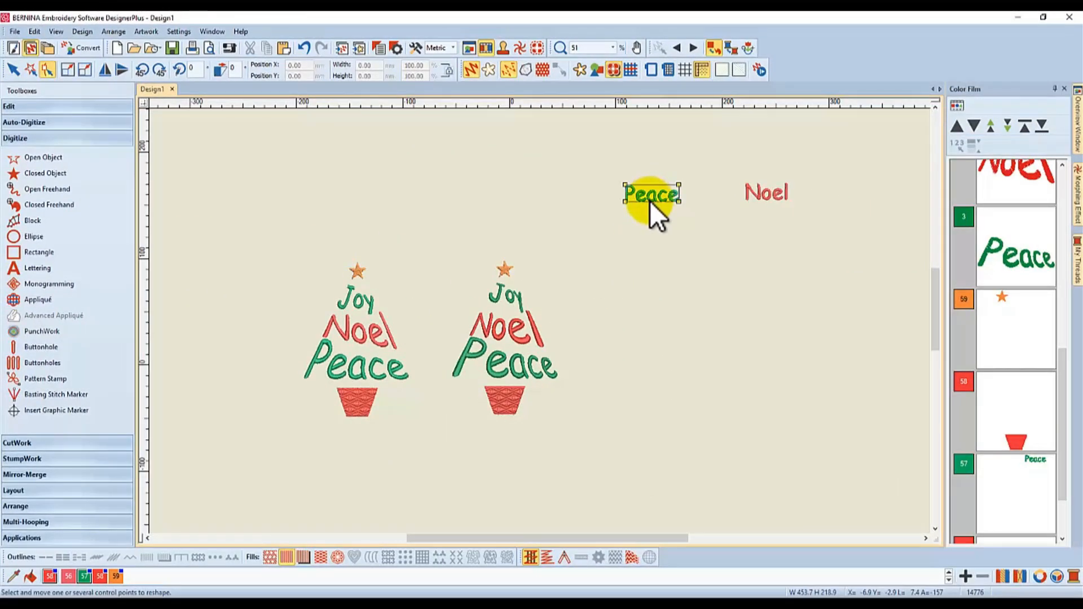
# - Reshape "Peace" by stretching its P end upward and downward and raising the upper corner at its final e slightly
pyautogui.press('1')
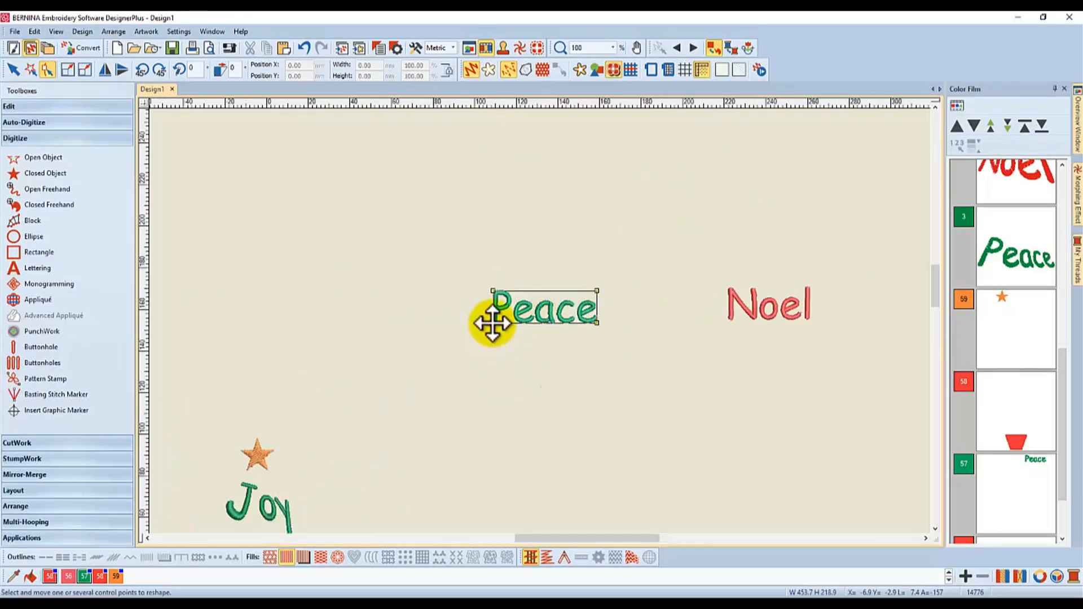
pyautogui.moveTo(493, 321); pyautogui.dragTo(492, 350)
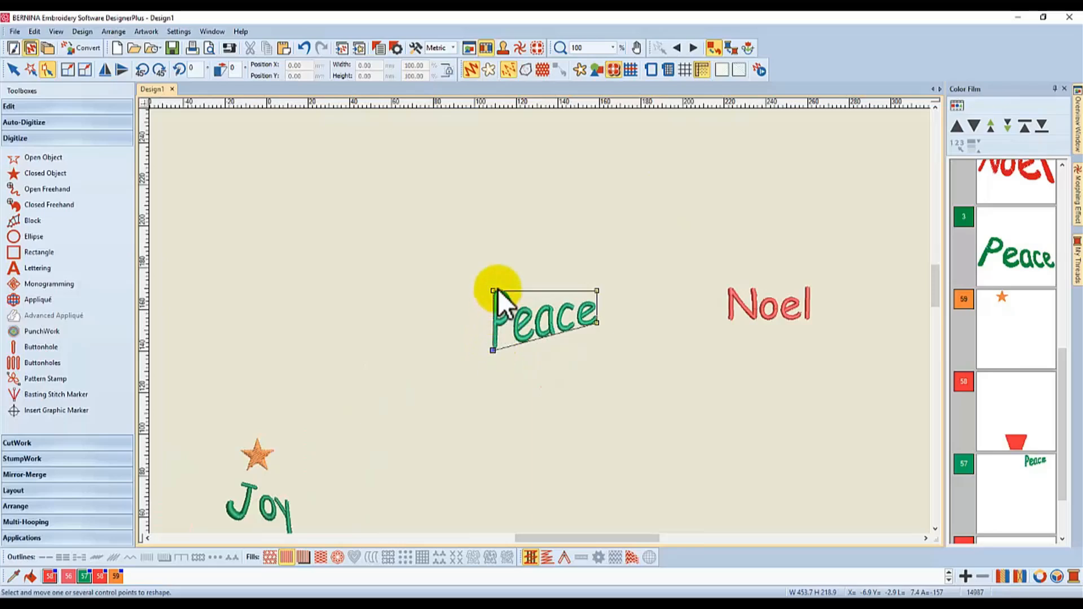
pyautogui.moveTo(492, 290); pyautogui.dragTo(493, 248)
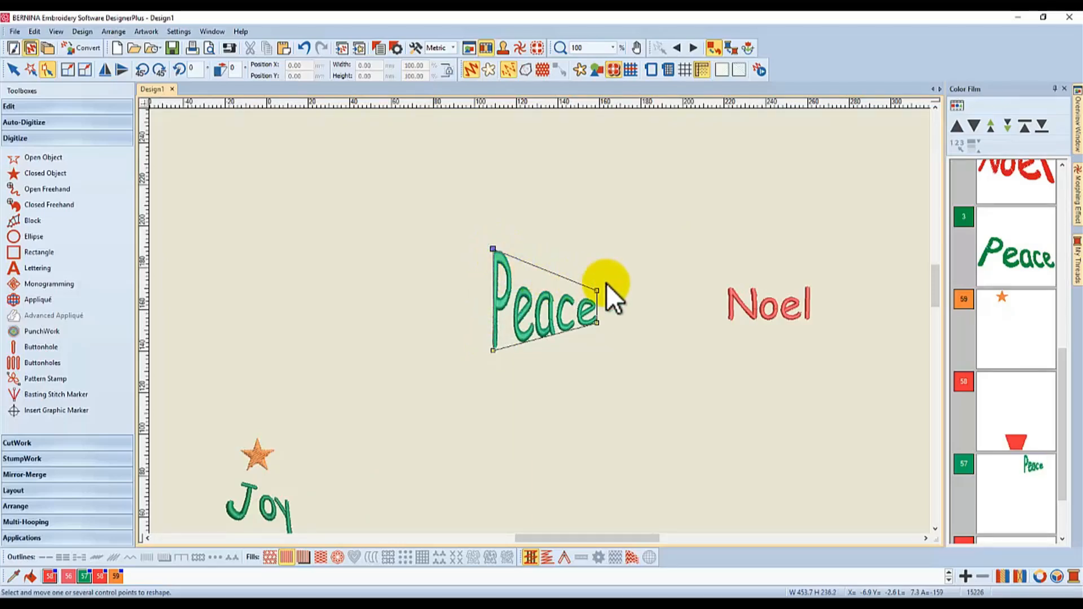
pyautogui.moveTo(595, 292)
pyautogui.mouseDown()
pyautogui.moveTo(592, 244)
pyautogui.moveTo(597, 284)
pyautogui.mouseUp()
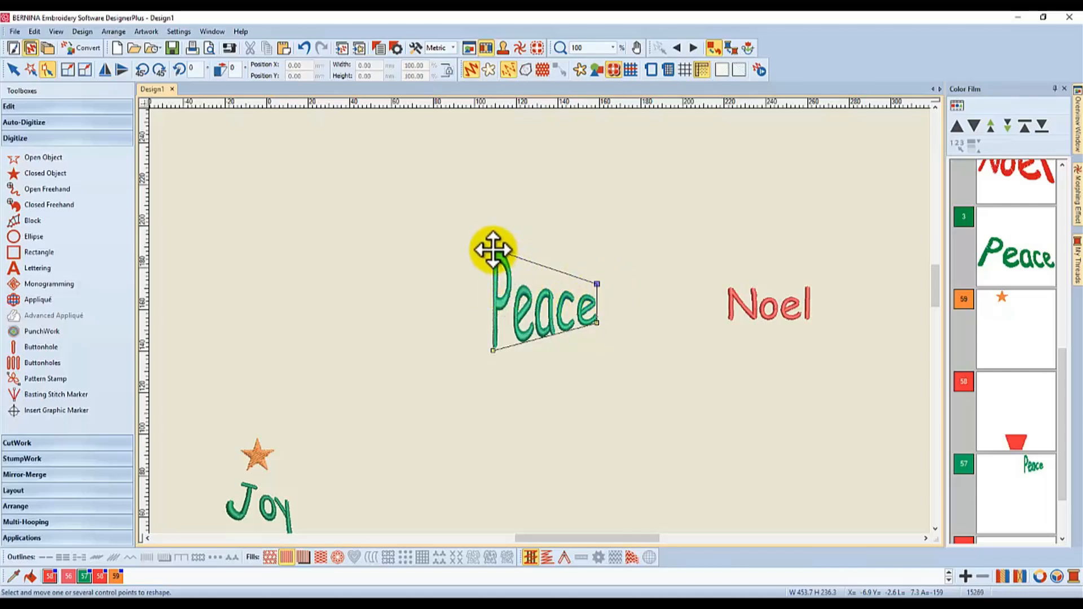
pyautogui.moveTo(493, 250)
pyautogui.mouseDown()
pyautogui.moveTo(401, 249)
pyautogui.moveTo(466, 250)
pyautogui.moveTo(467, 271)
pyautogui.moveTo(476, 249)
pyautogui.mouseUp()
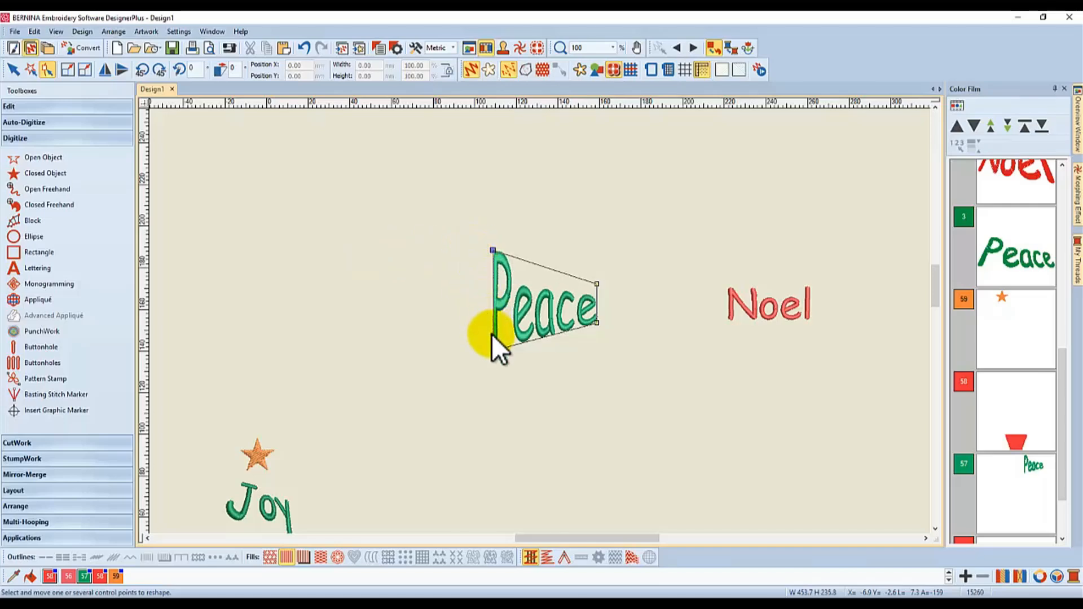
# - Apply the Perspective elastic lettering effect to the separate red "Noel" text
pyautogui.scroll(-5, 541, 324)
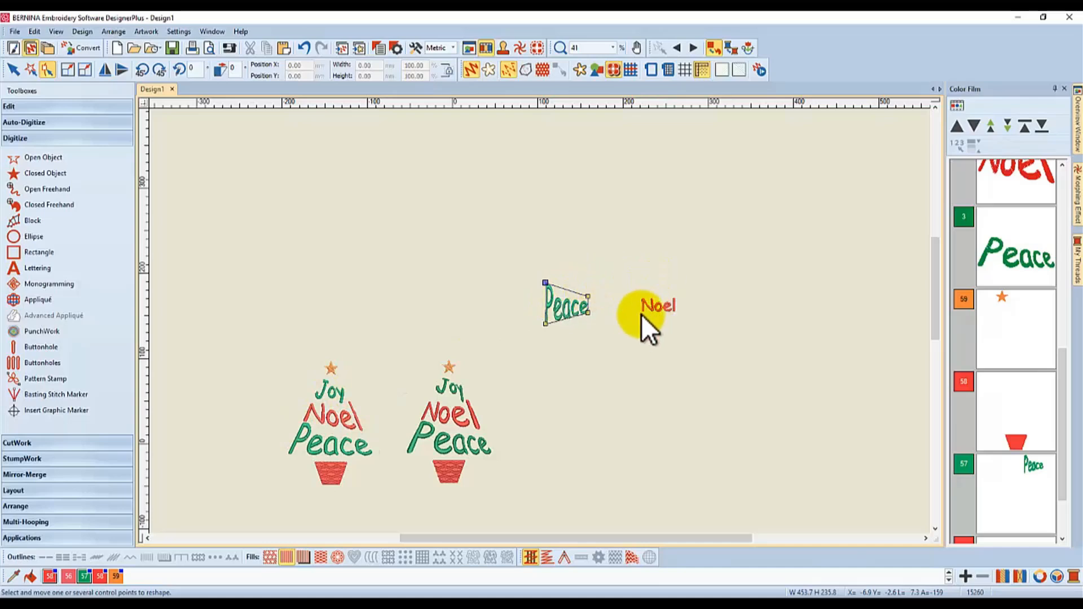
pyautogui.click(659, 307)
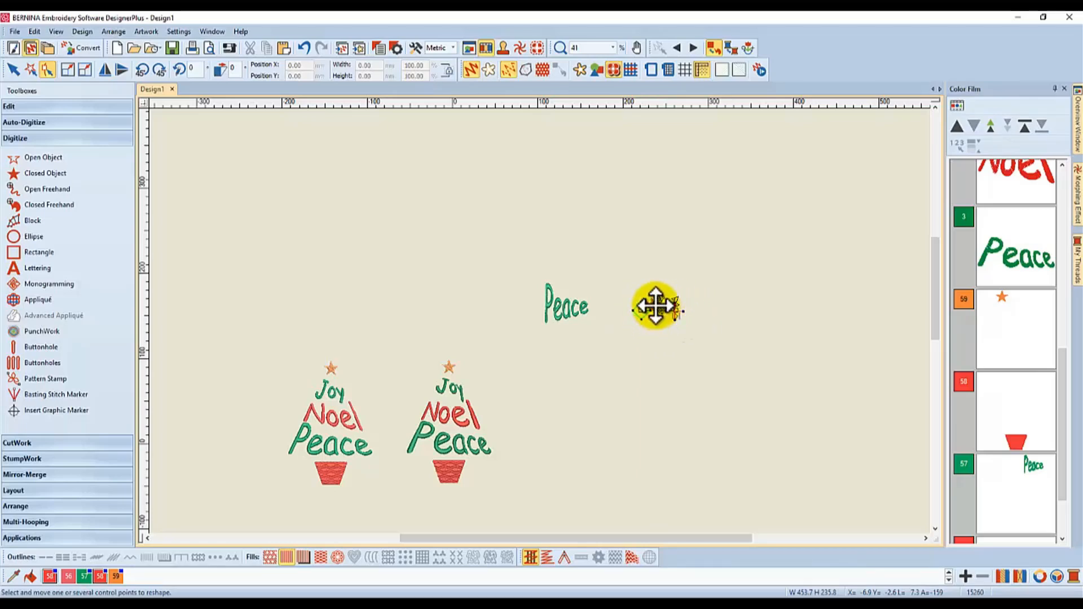
pyautogui.click(13, 68)
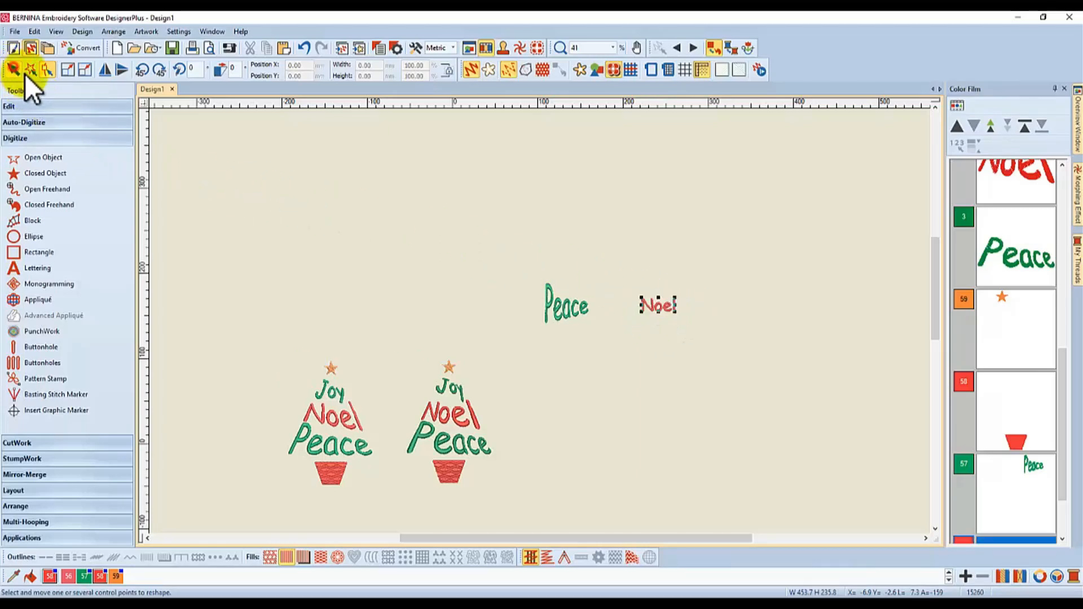
pyautogui.click(35, 32)
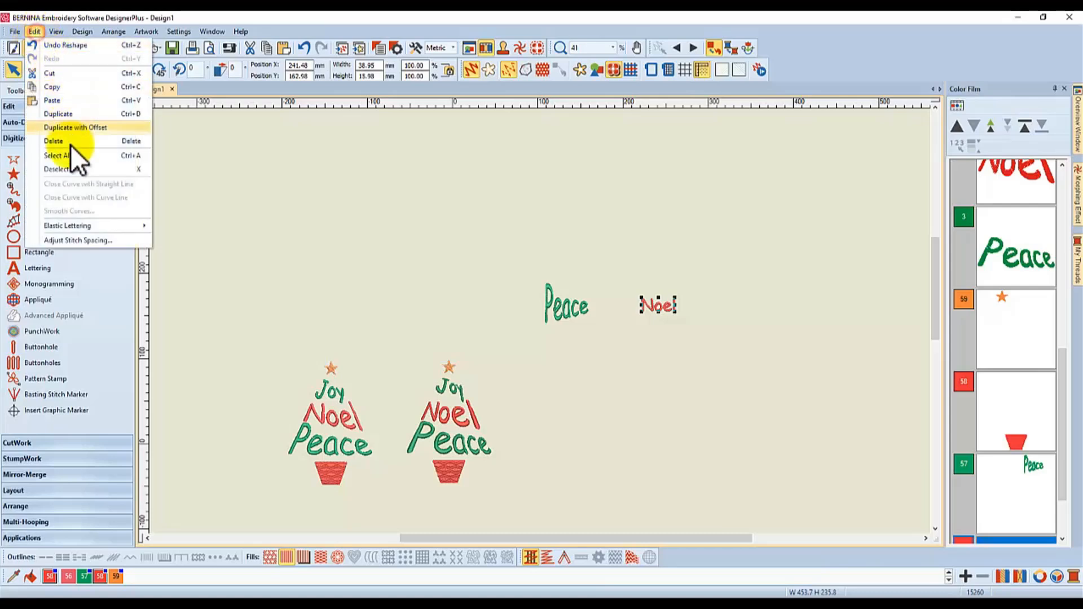
pyautogui.moveTo(70, 226)
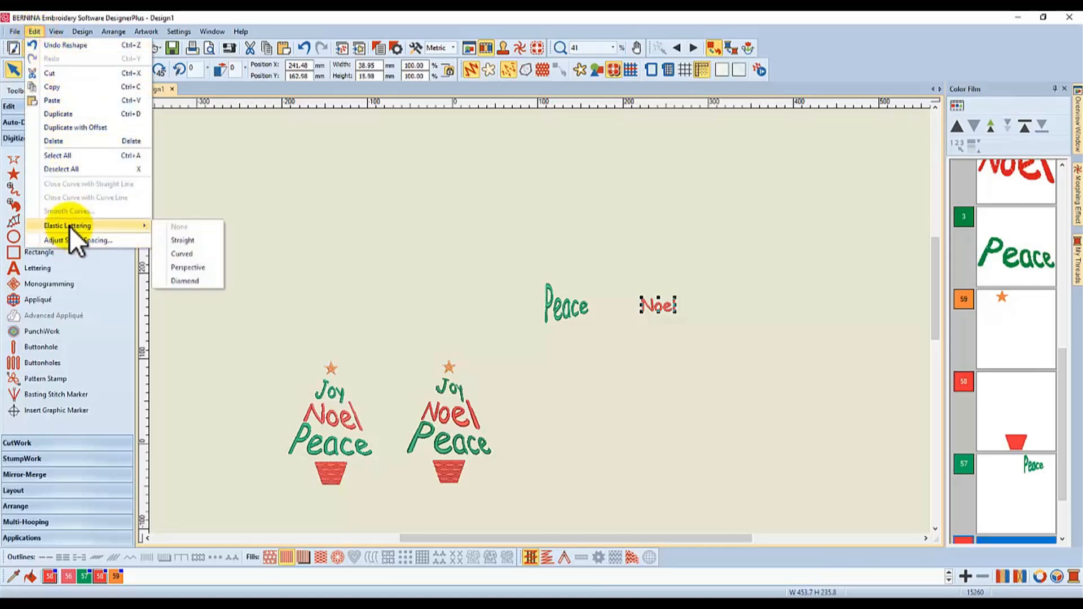
pyautogui.click(185, 268)
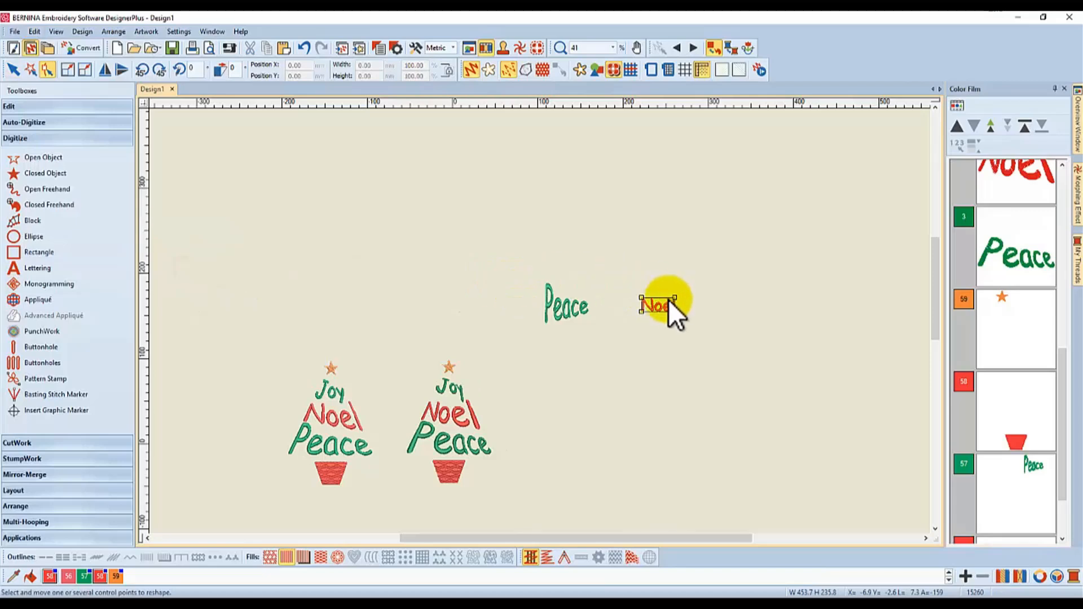
# - Reshape the separate "Noel" into a trapezoid with raised upper corners, higher at the N, and wide-spread lower corners on a level base
pyautogui.scroll(5, 661, 303)
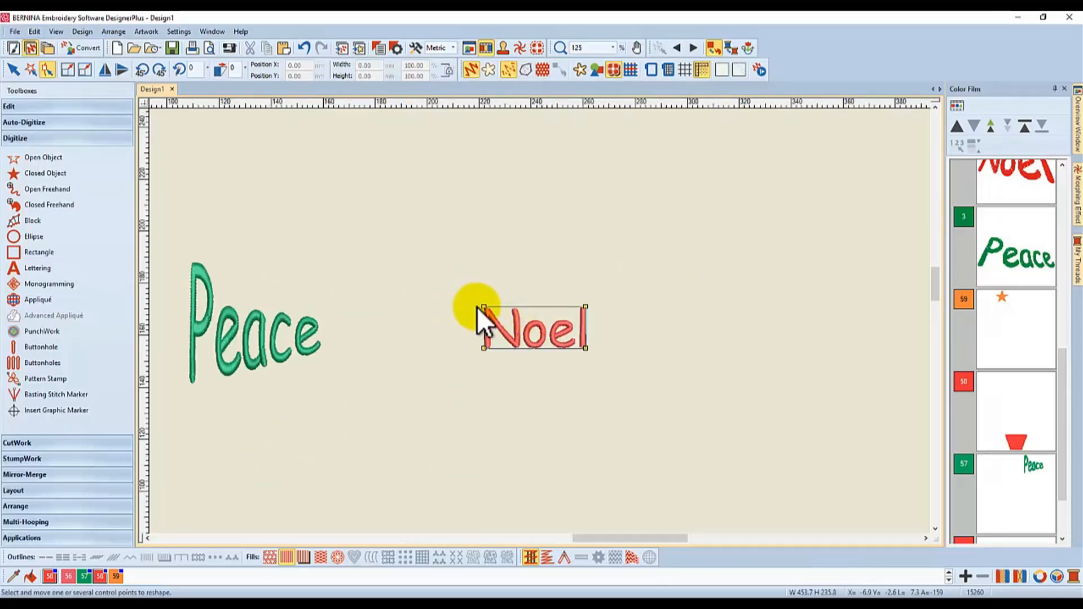
pyautogui.moveTo(484, 308); pyautogui.dragTo(428, 259)
pyautogui.moveTo(585, 307); pyautogui.dragTo(638, 294)
pyautogui.moveTo(585, 348); pyautogui.dragTo(652, 362)
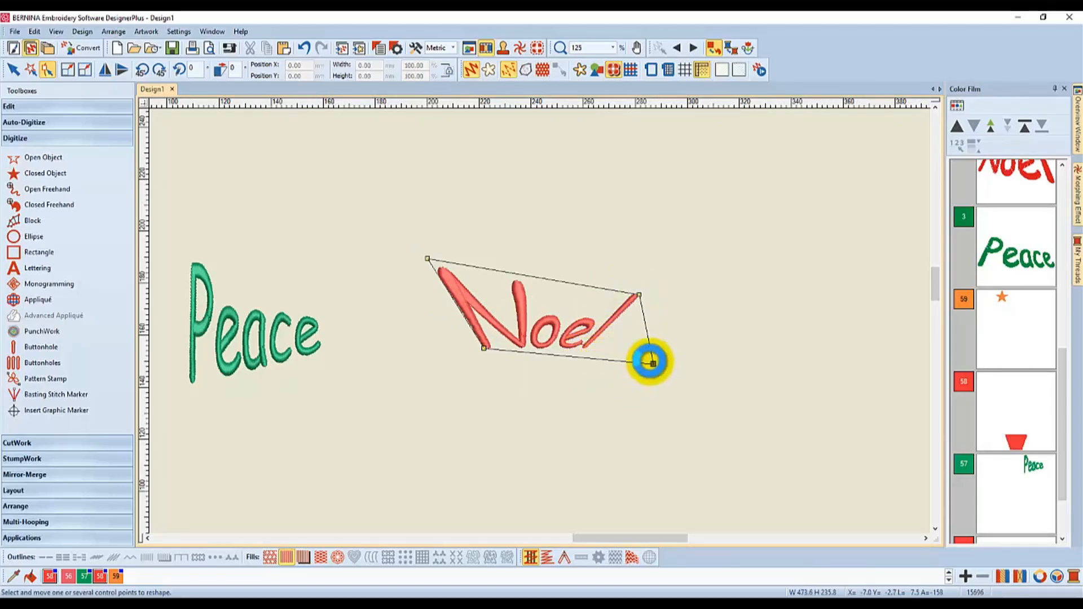
pyautogui.moveTo(484, 348); pyautogui.dragTo(401, 339)
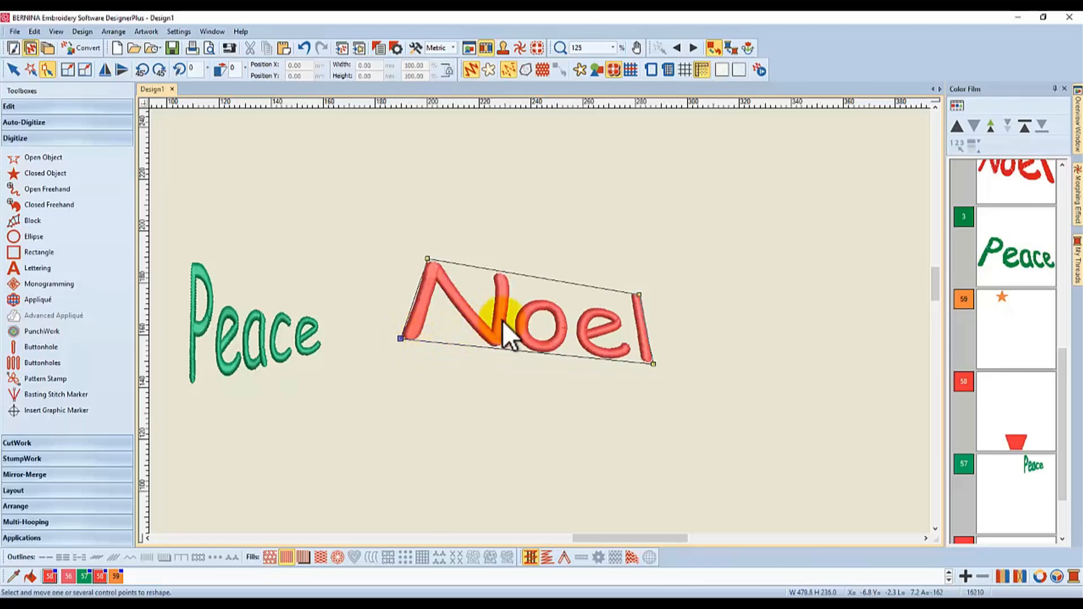
pyautogui.moveTo(639, 293); pyautogui.dragTo(612, 273)
pyautogui.moveTo(427, 258); pyautogui.dragTo(459, 253)
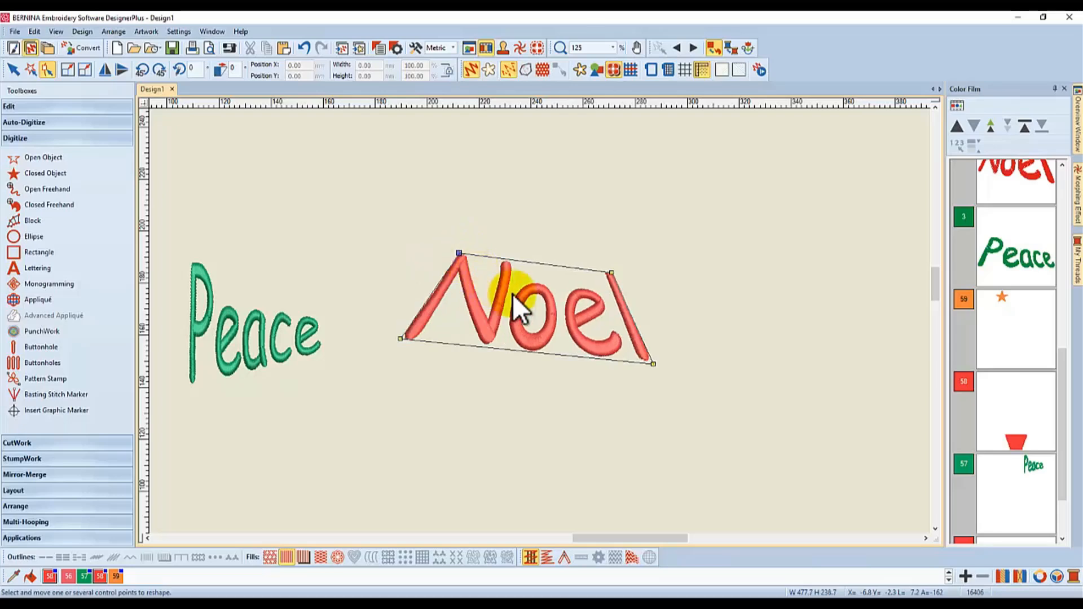
pyautogui.moveTo(399, 340); pyautogui.dragTo(398, 363)
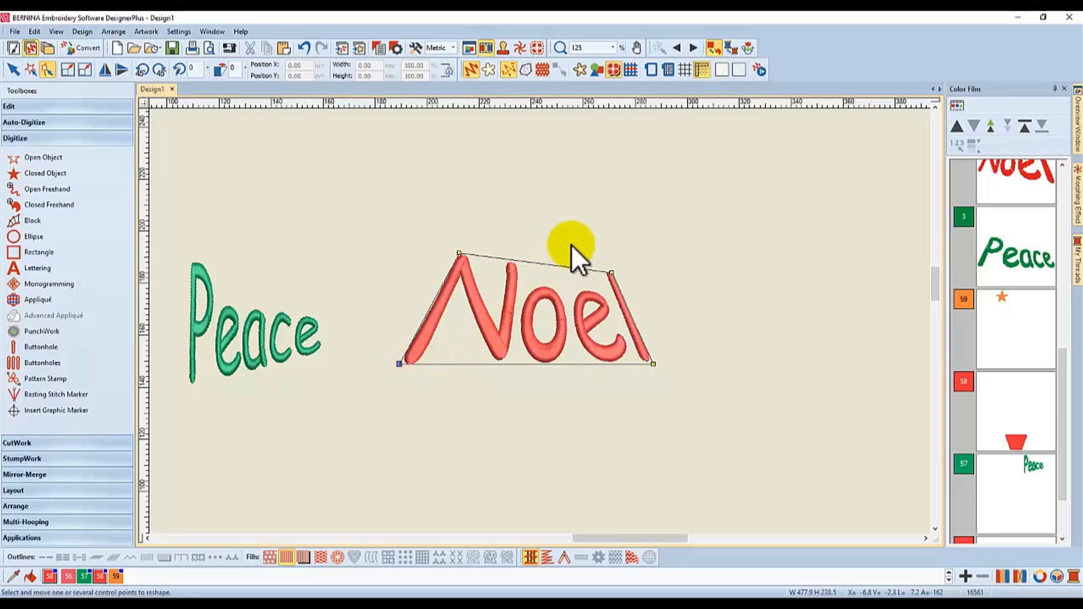
pyautogui.scroll(-4, 539, 323)
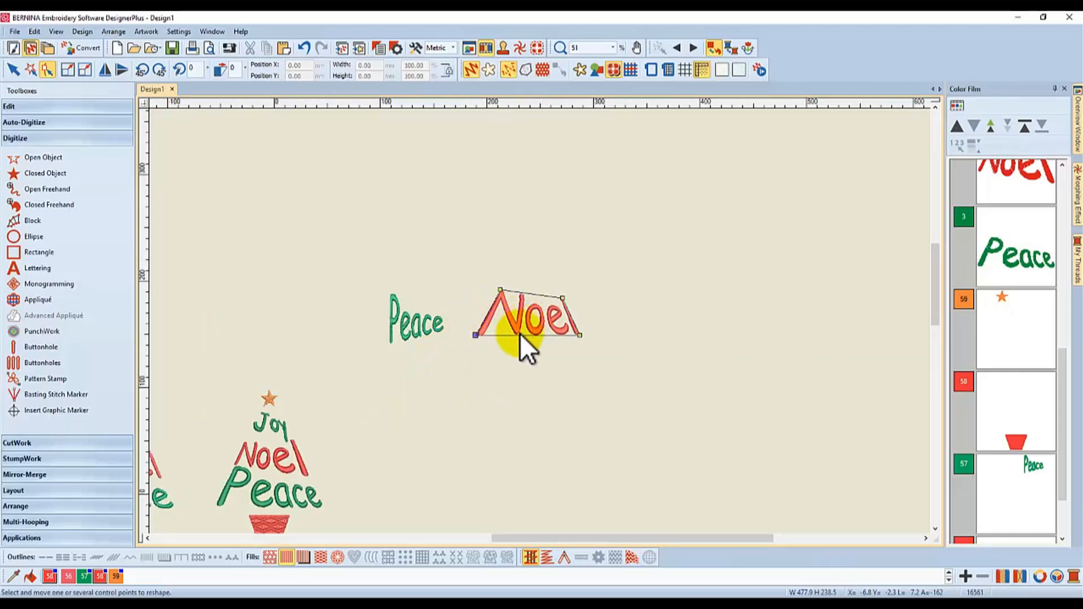
pyautogui.click(486, 330)
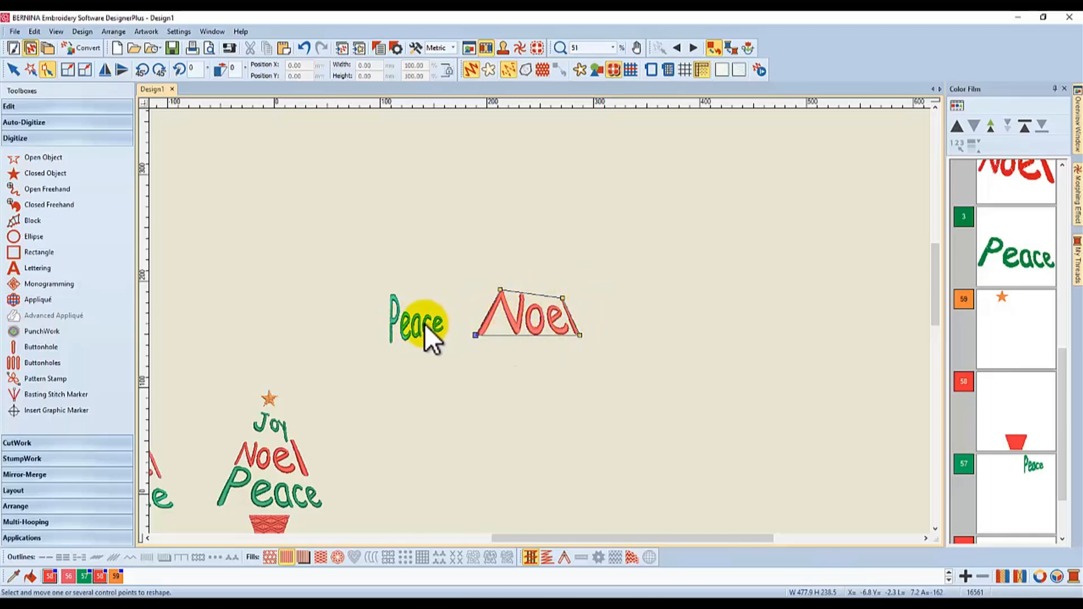
pyautogui.scroll(-2, 428, 323)
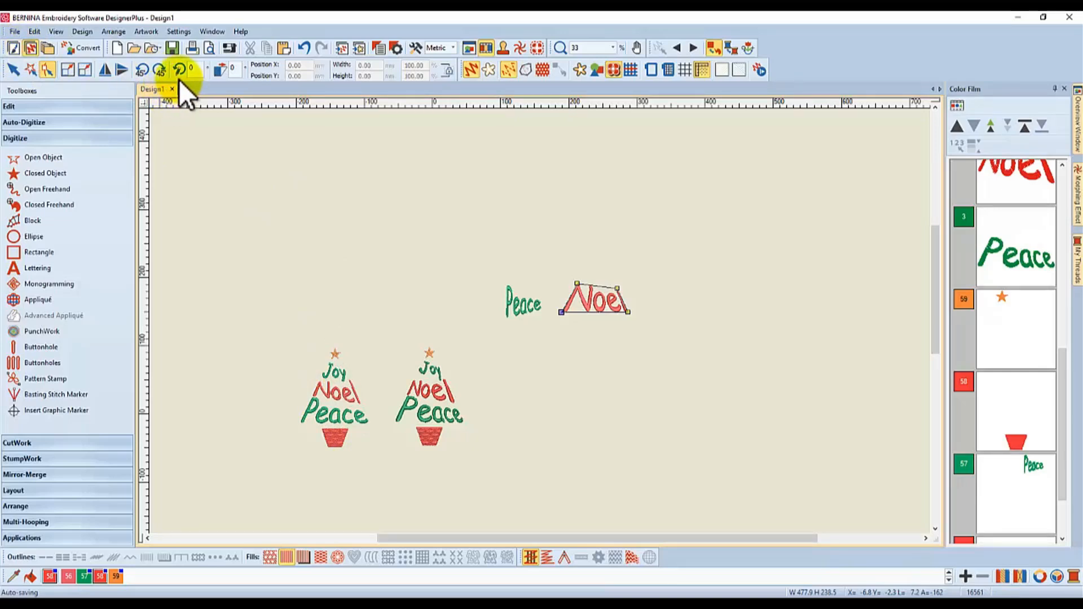
# - Create a new blank design and switch it to the artwork canvas, with the whole page in view
pyautogui.click(117, 48)
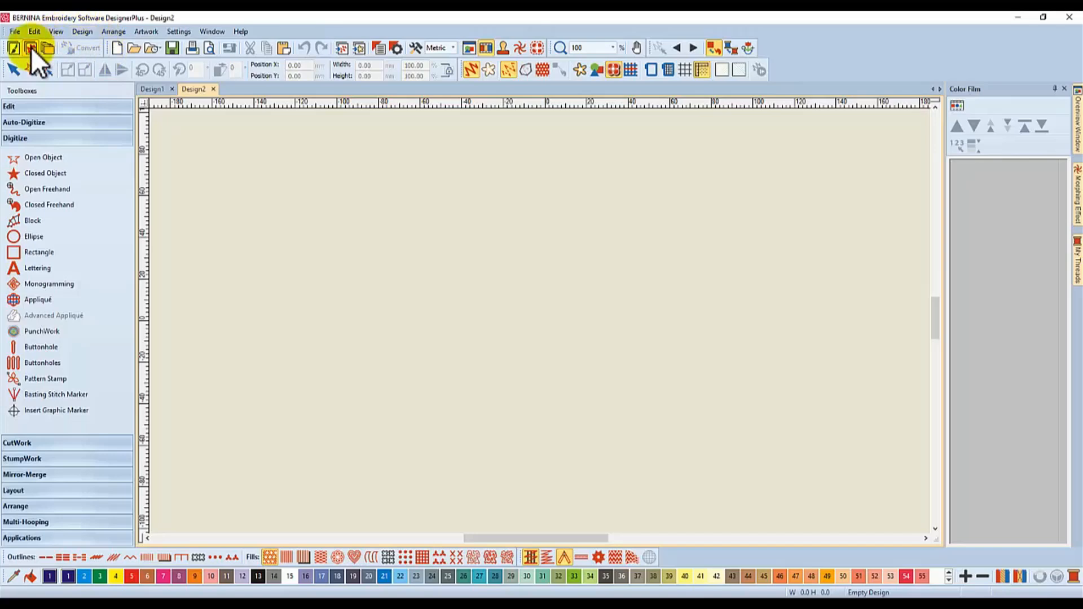
pyautogui.click(13, 49)
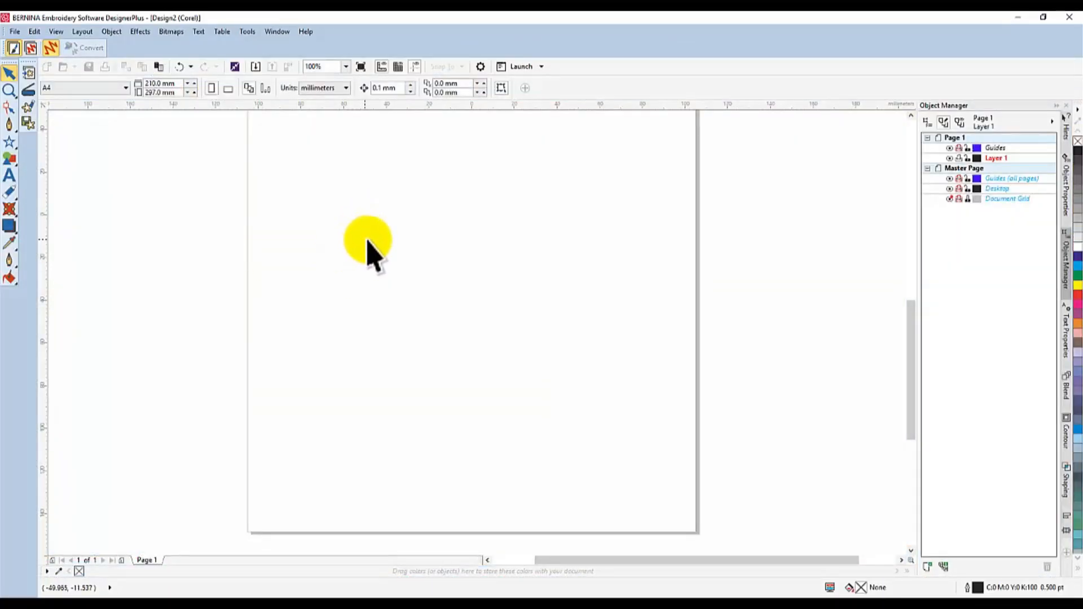
pyautogui.scroll(-1, 419, 224)
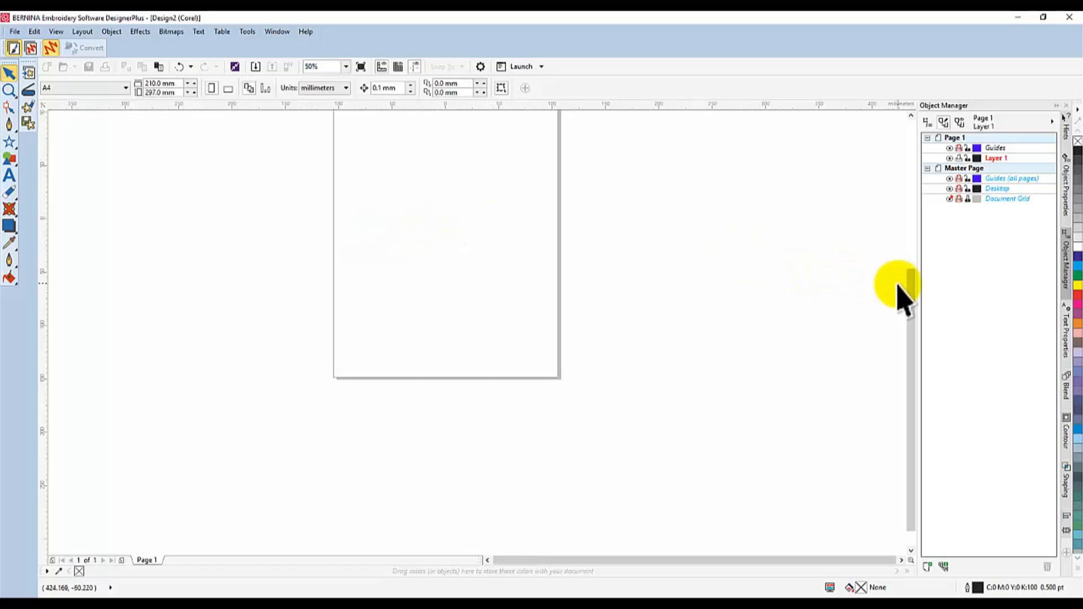
pyautogui.moveTo(911, 285); pyautogui.dragTo(912, 223)
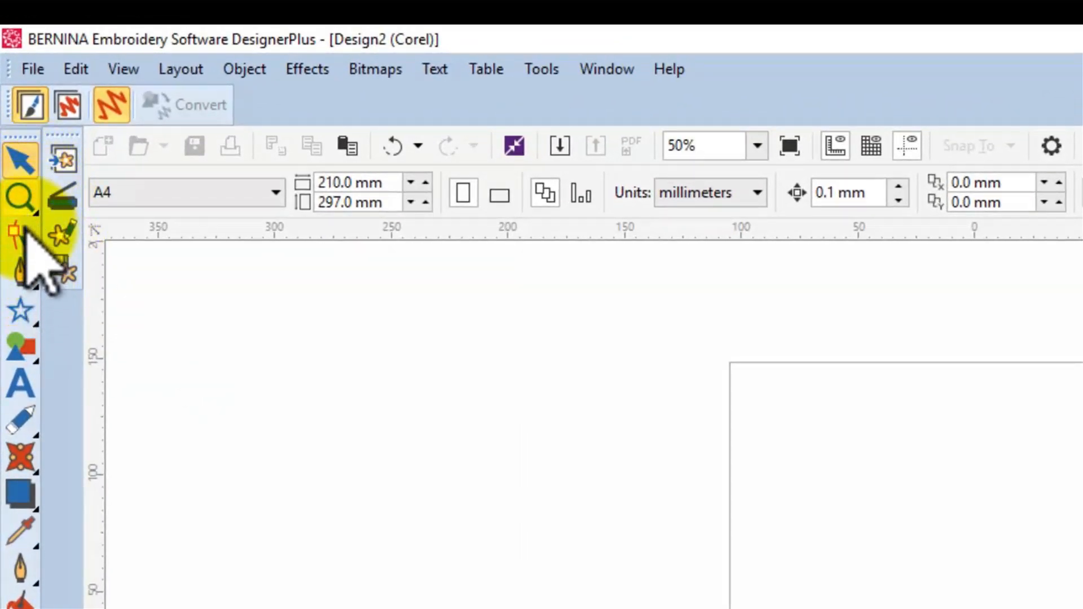
# - Sketch a closed triangle about 99 mm wide and 111 mm tall in the page's upper half with Smart Drawing
pyautogui.click(36, 285)
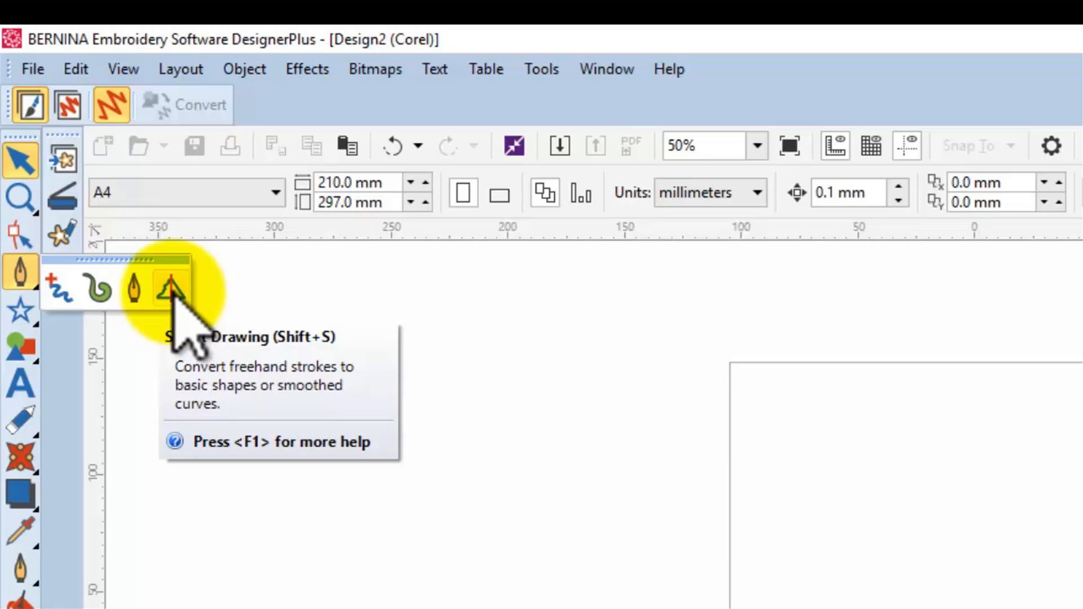
pyautogui.click(171, 289)
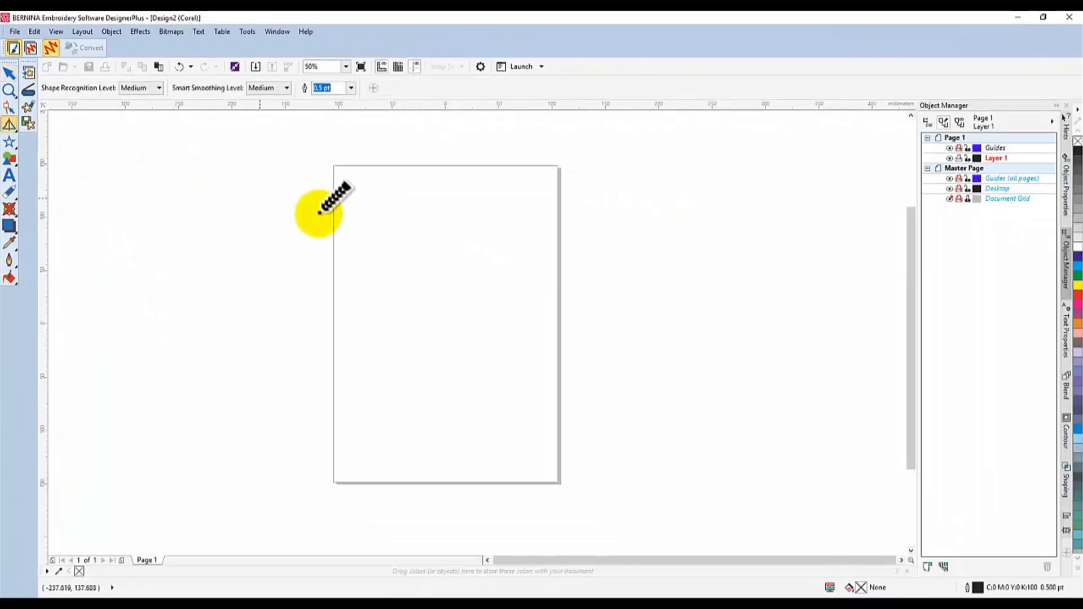
pyautogui.moveTo(432, 211)
pyautogui.mouseDown()
pyautogui.moveTo(396, 320)
pyautogui.moveTo(500, 316)
pyautogui.moveTo(435, 208)
pyautogui.mouseUp()
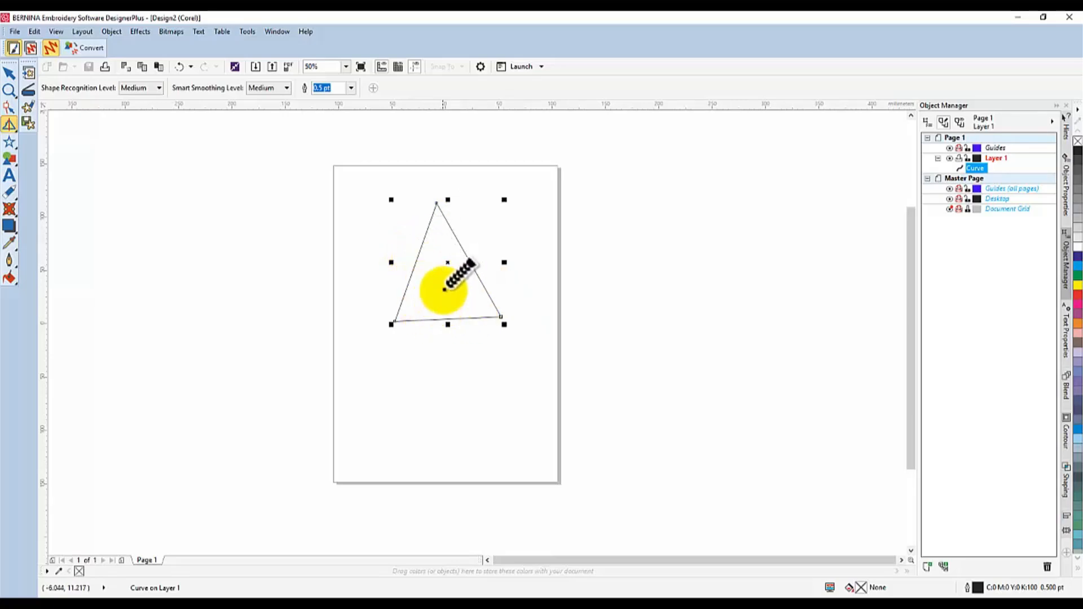
# - Level the triangle's base by moving its left base node and raise the apex node just above the page edge, for about 148 mm height
pyautogui.click(9, 74)
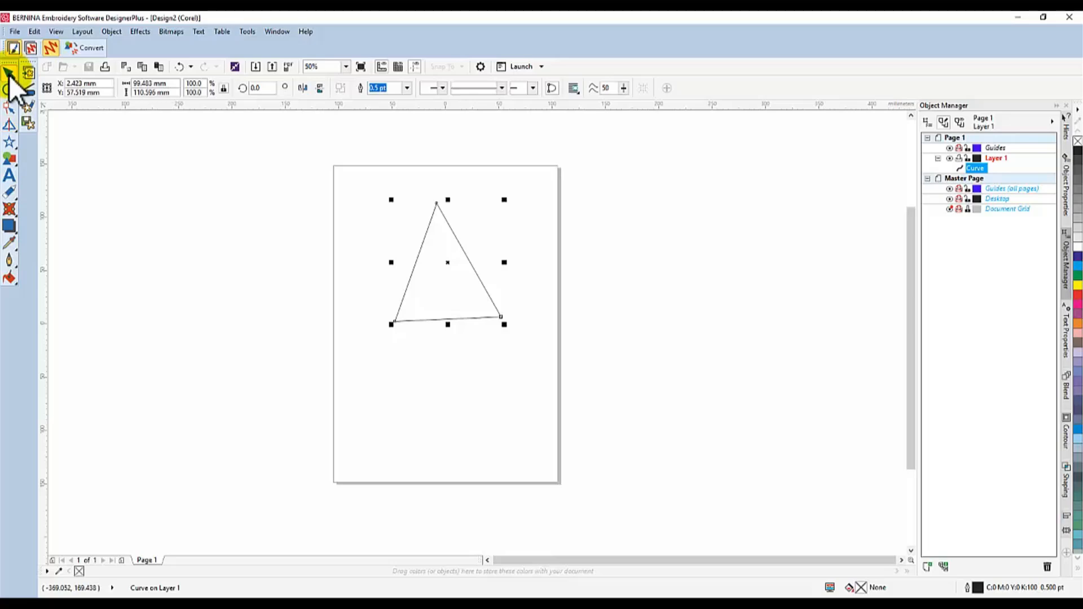
pyautogui.click(9, 106)
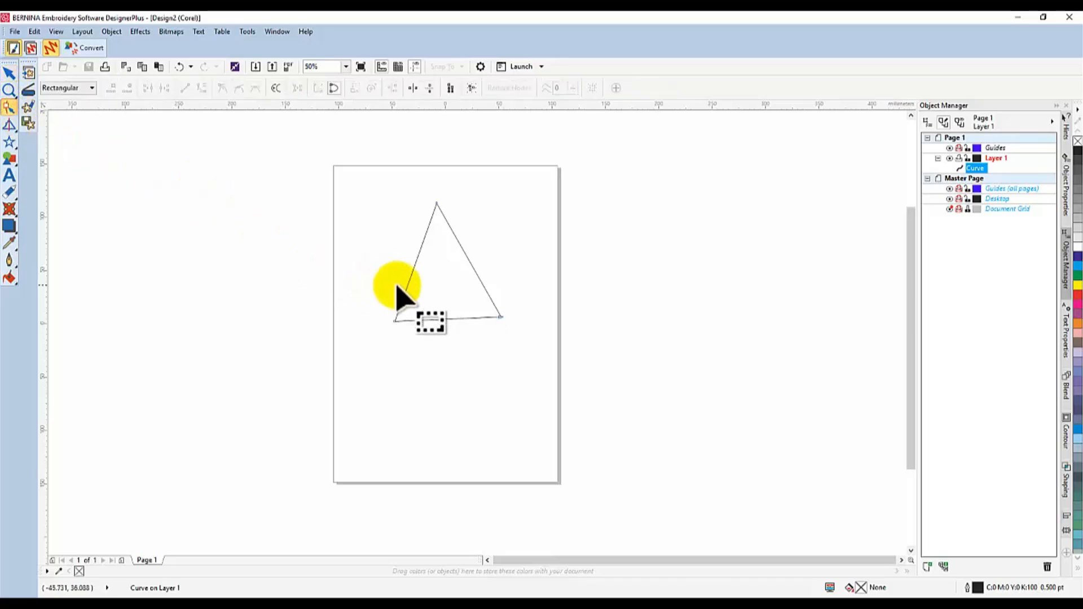
pyautogui.click(499, 317)
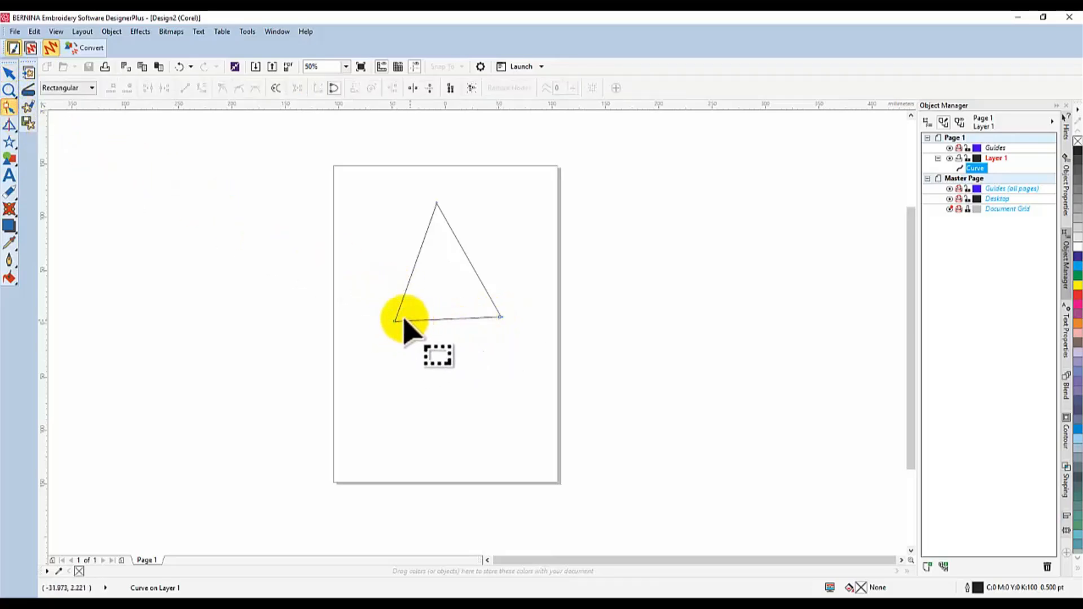
pyautogui.moveTo(393, 320)
pyautogui.mouseDown()
pyautogui.moveTo(373, 315)
pyautogui.moveTo(391, 315)
pyautogui.mouseUp()
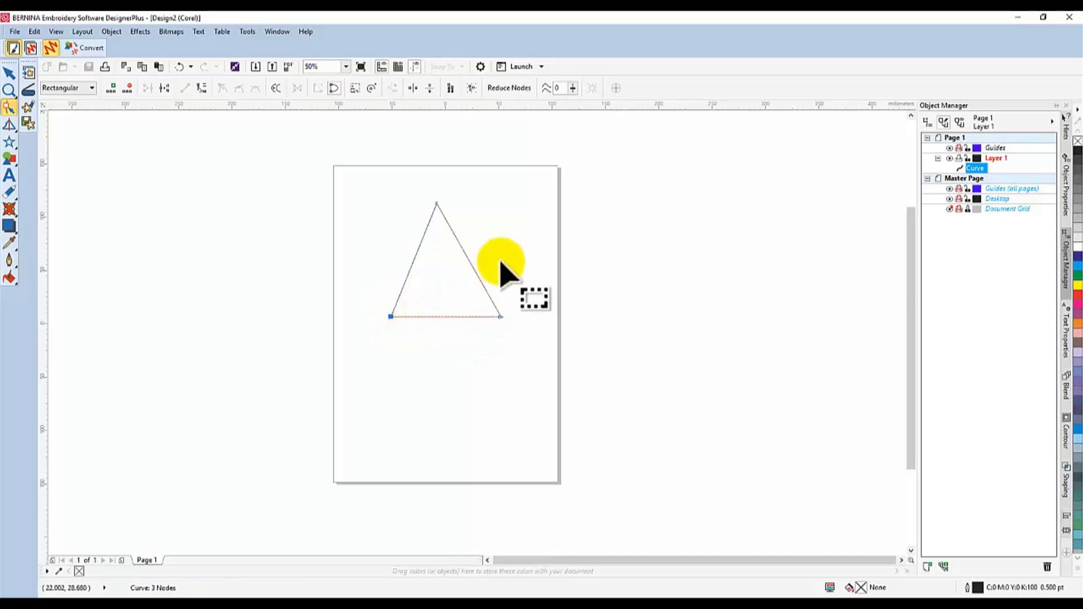
pyautogui.moveTo(436, 202); pyautogui.dragTo(446, 156)
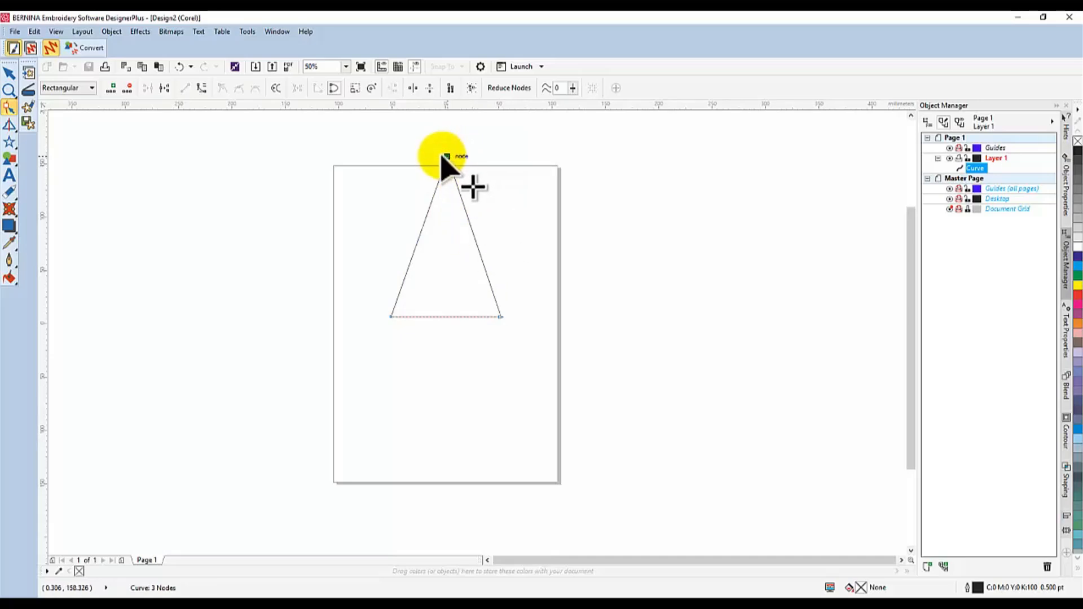
pyautogui.moveTo(440, 156); pyautogui.dragTo(441, 158)
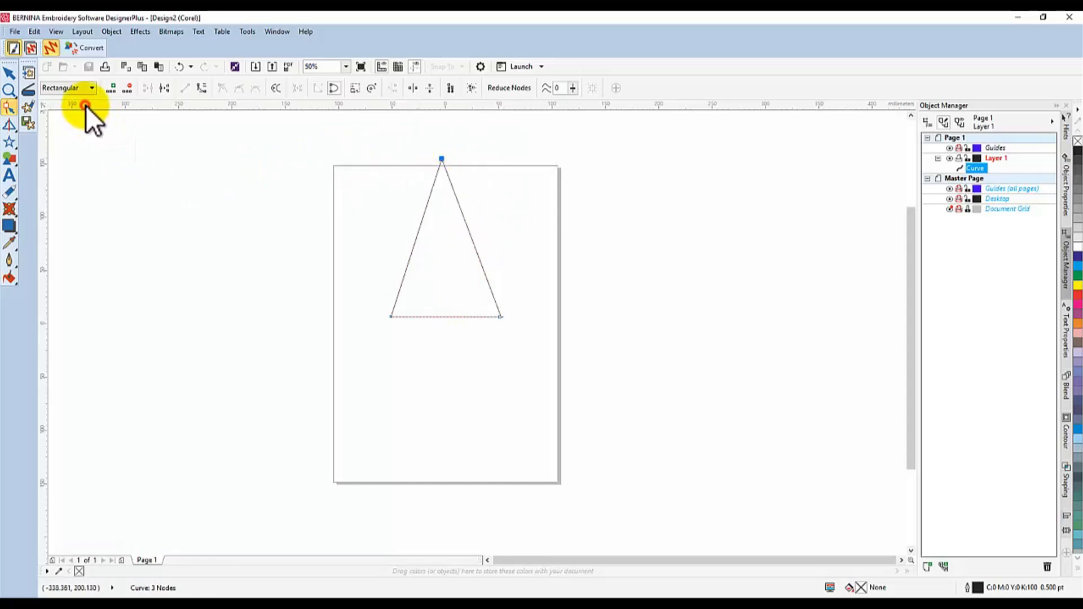
# - Add a horizontal guideline along the triangle's base and a vertical guideline through its middle at about X -0.2 mm
pyautogui.moveTo(344, 111); pyautogui.dragTo(379, 317)
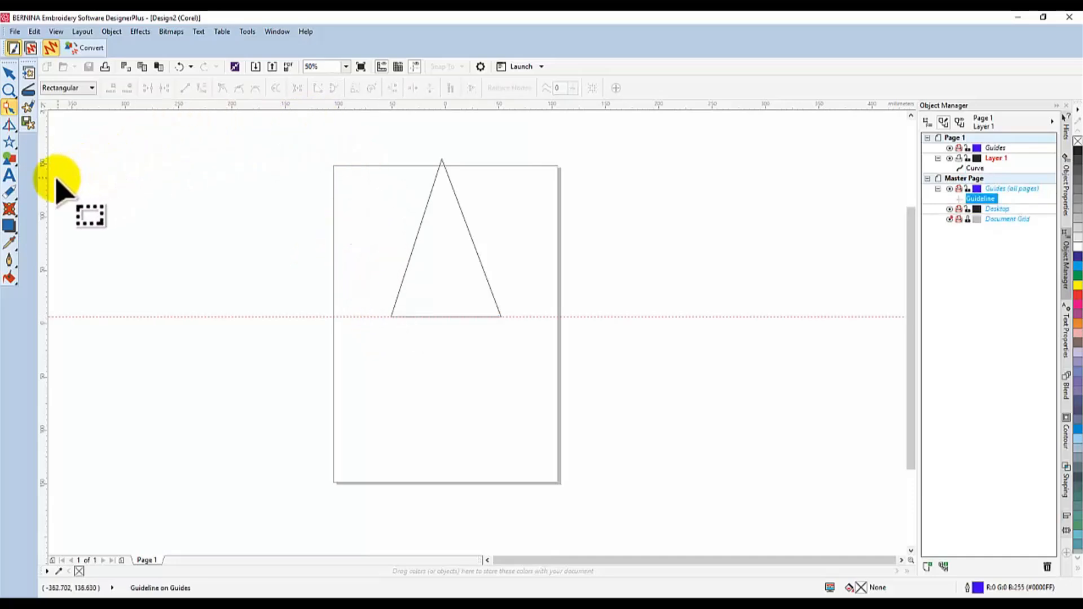
pyautogui.moveTo(41, 183); pyautogui.dragTo(326, 187)
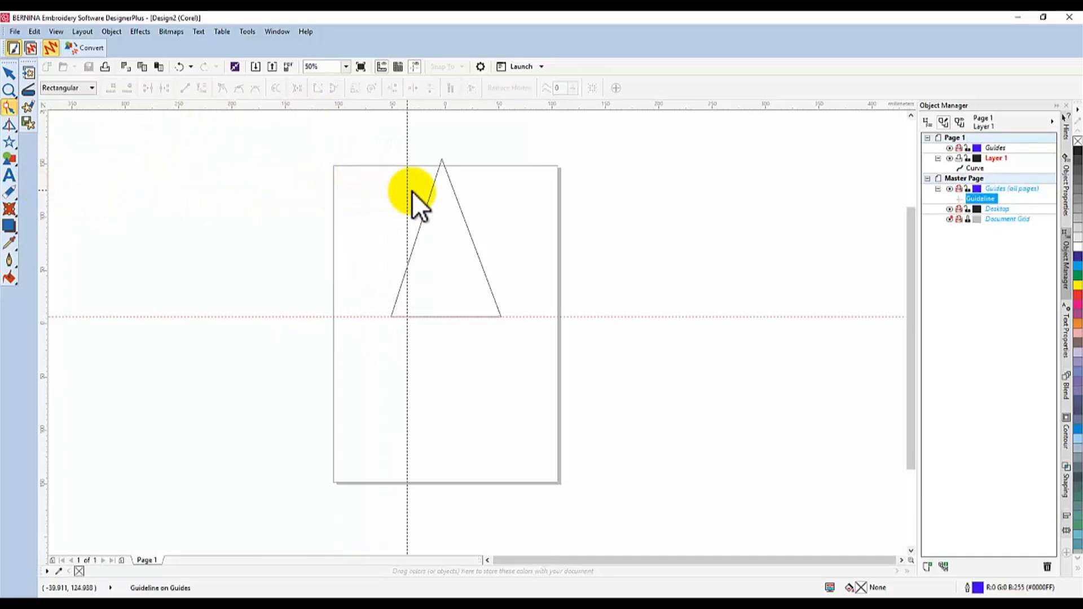
pyautogui.moveTo(440, 193); pyautogui.dragTo(446, 193)
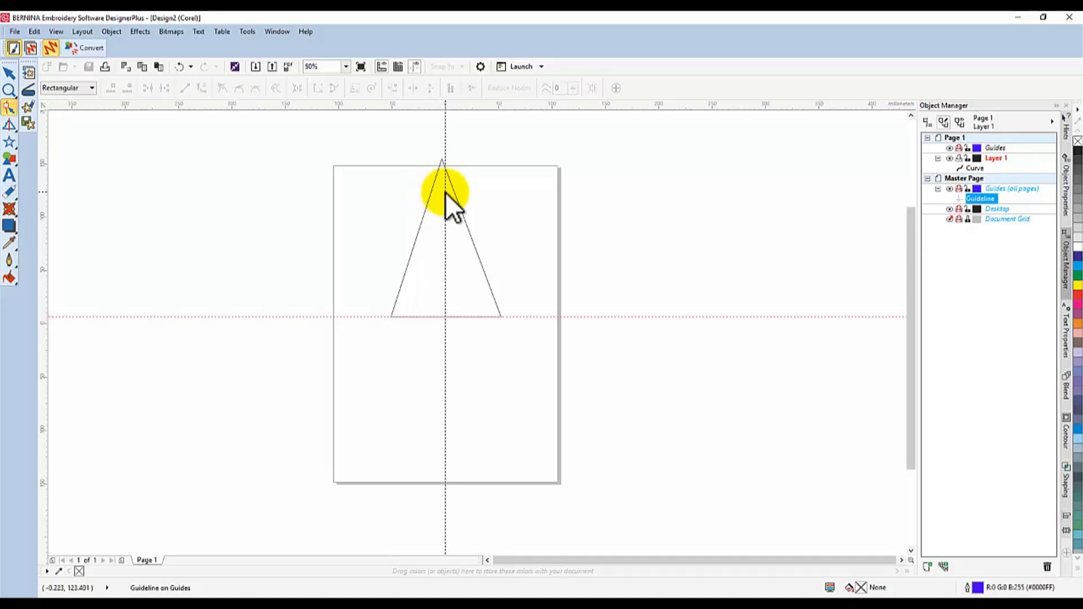
pyautogui.moveTo(446, 192); pyautogui.dragTo(445, 192)
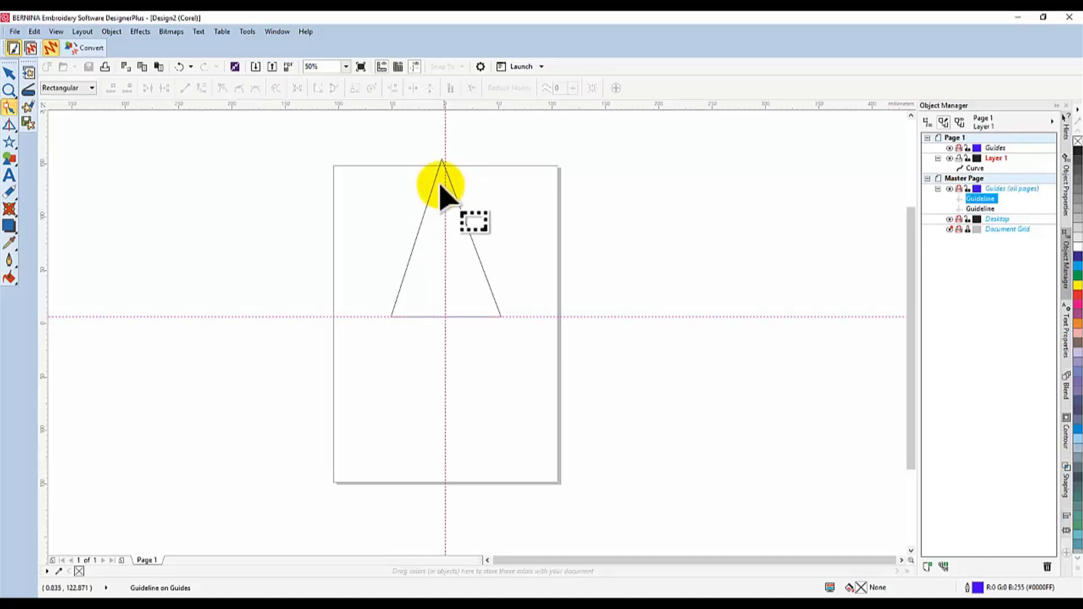
# - Move the triangle's apex node onto the vertical guideline, raising it slightly for a height of about 151 mm
pyautogui.click(10, 108)
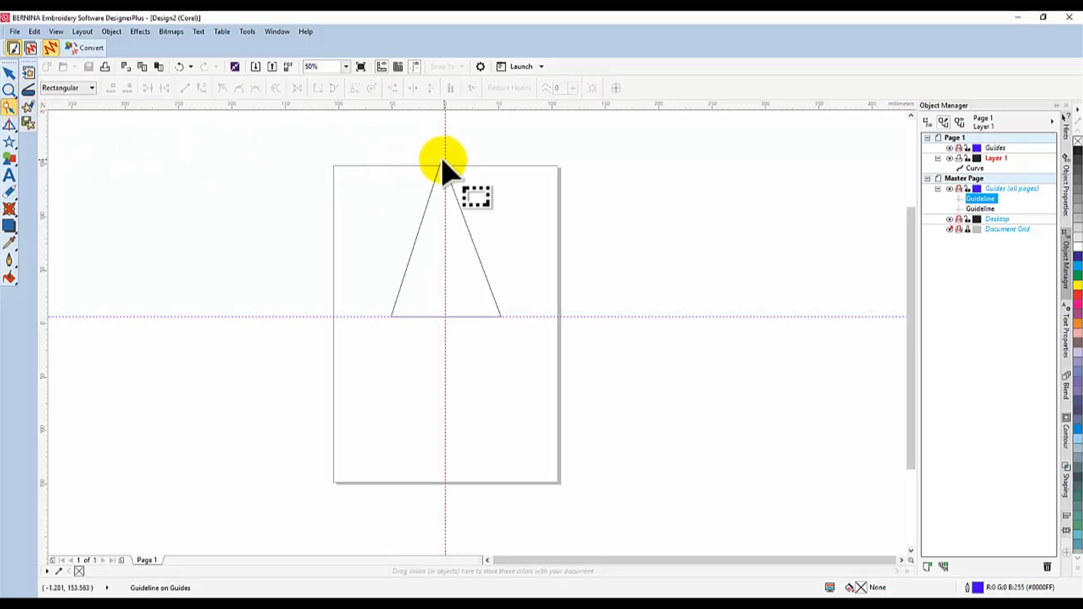
pyautogui.click(26, 79)
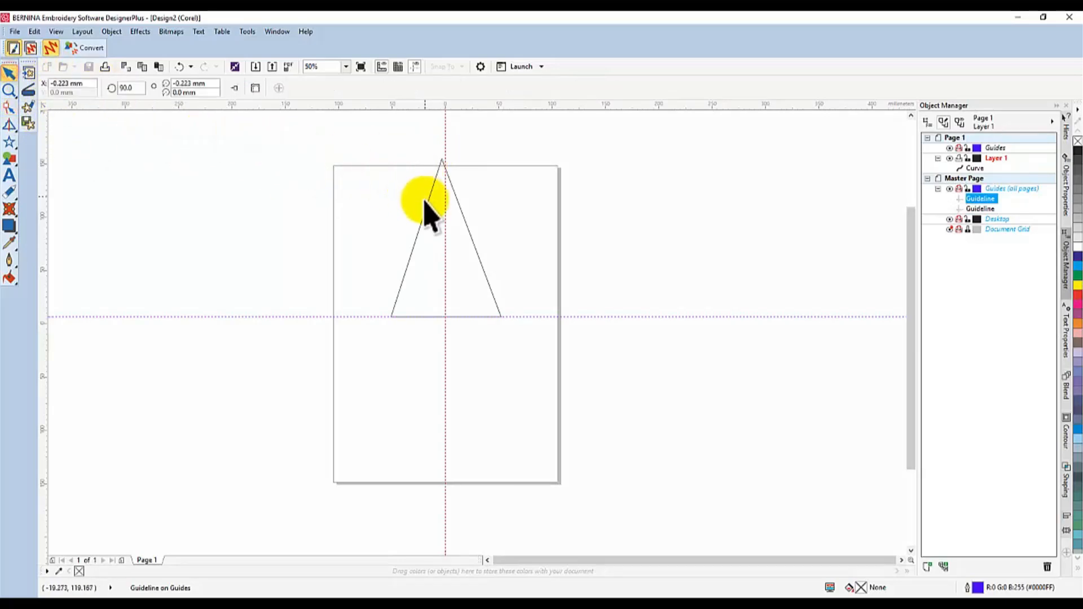
pyautogui.click(424, 211)
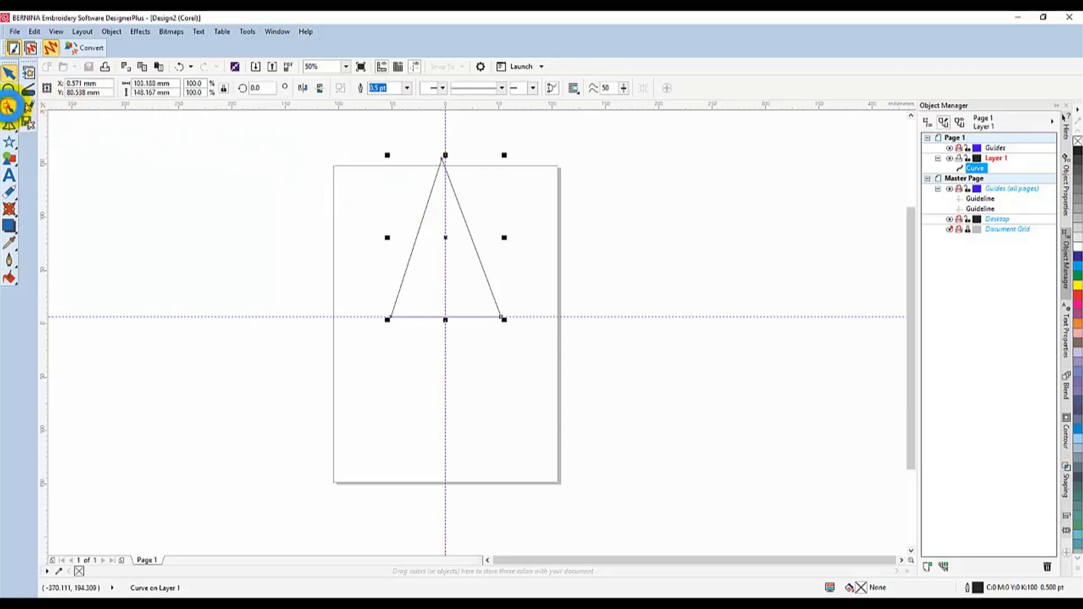
pyautogui.click(9, 107)
pyautogui.click(442, 158)
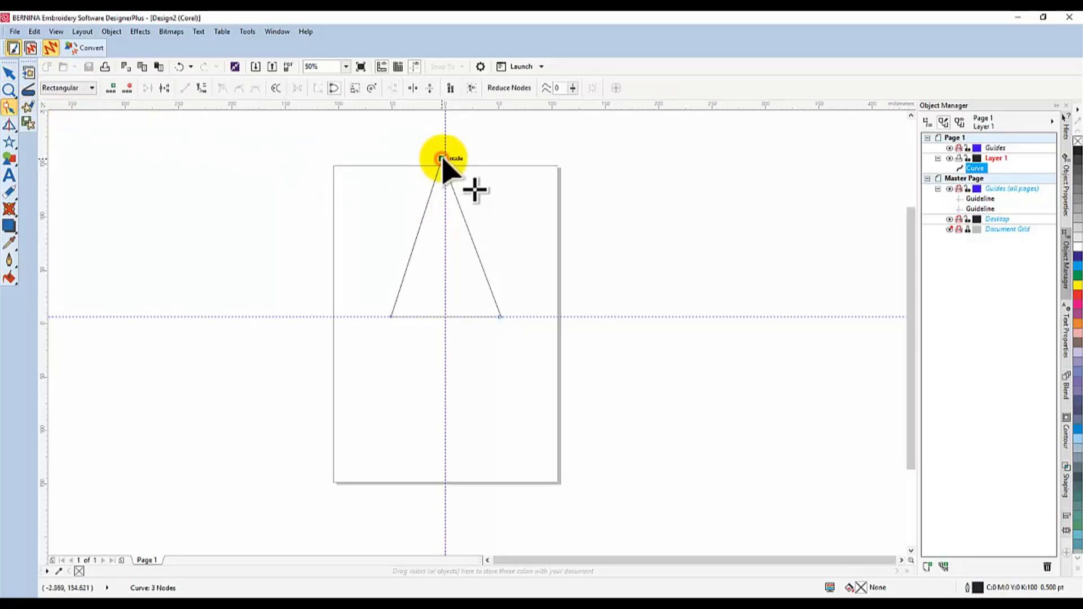
pyautogui.moveTo(447, 159); pyautogui.dragTo(446, 157)
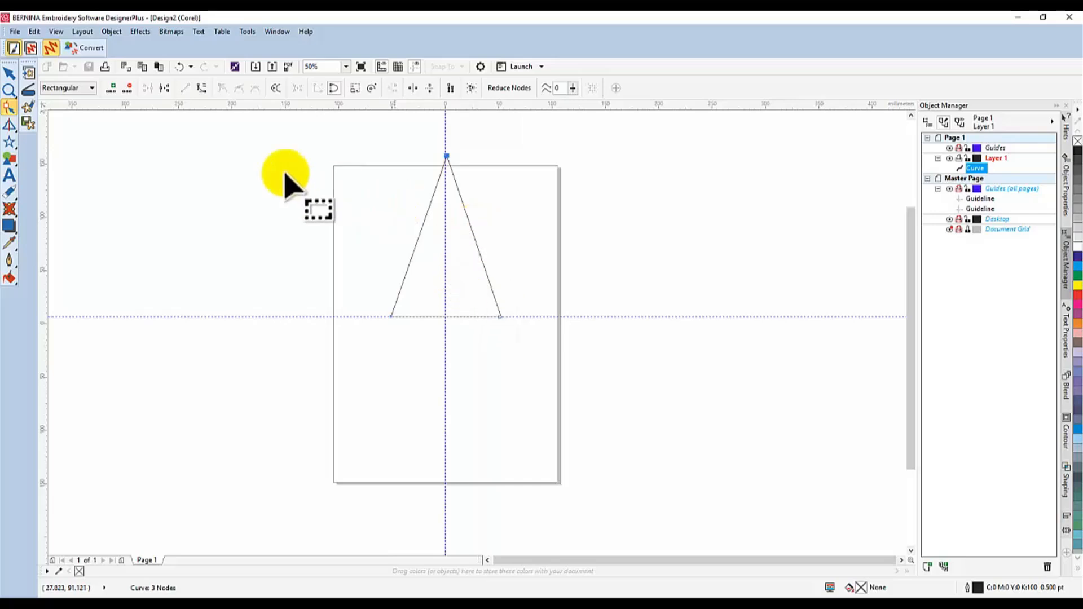
# - Remove the vertical and horizontal guidelines from the artwork page, leaving only the triangle
pyautogui.click(12, 73)
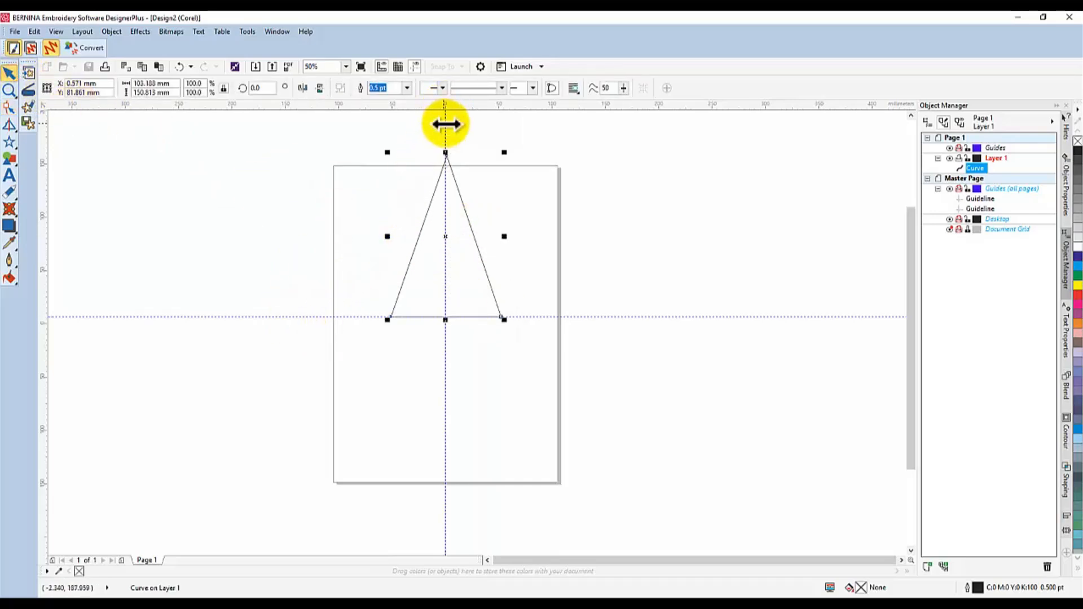
pyautogui.moveTo(445, 130); pyautogui.dragTo(53, 154)
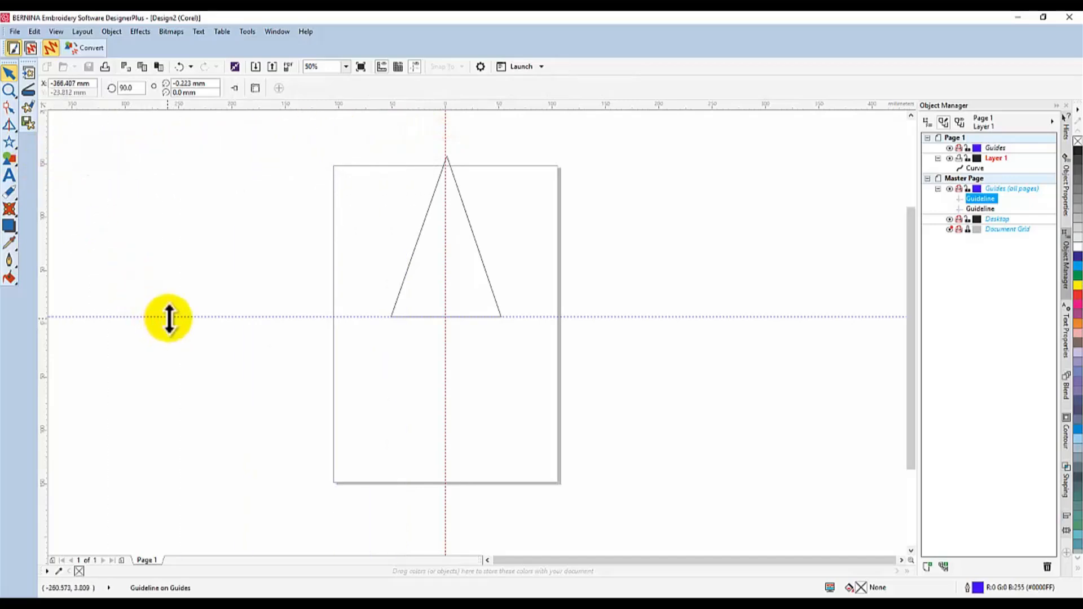
pyautogui.moveTo(171, 317); pyautogui.dragTo(181, 103)
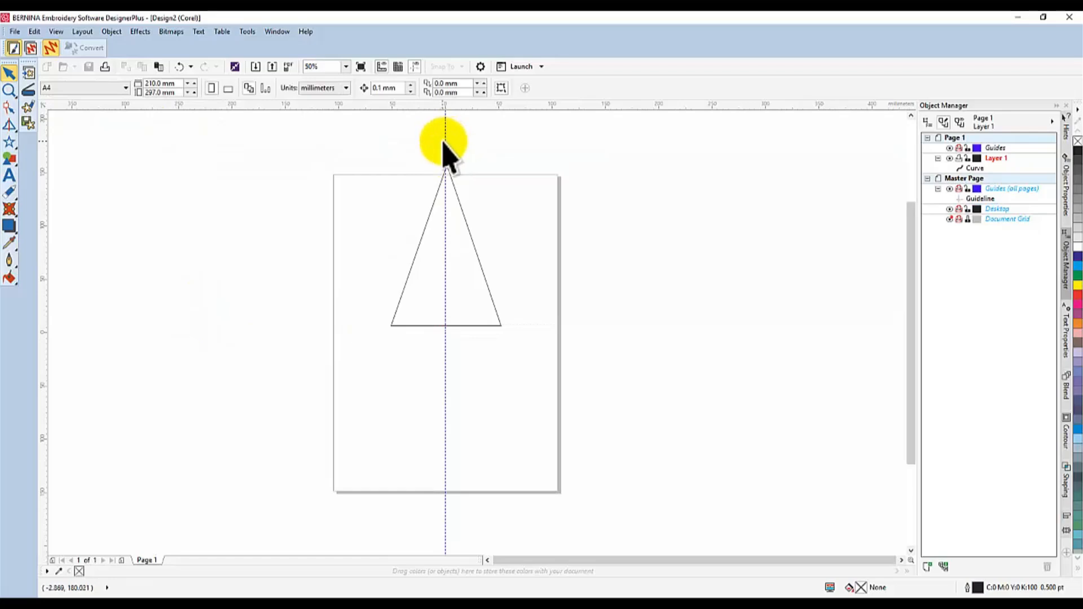
pyautogui.moveTo(441, 142); pyautogui.dragTo(261, 147)
pyautogui.moveTo(84, 144); pyautogui.dragTo(37, 134)
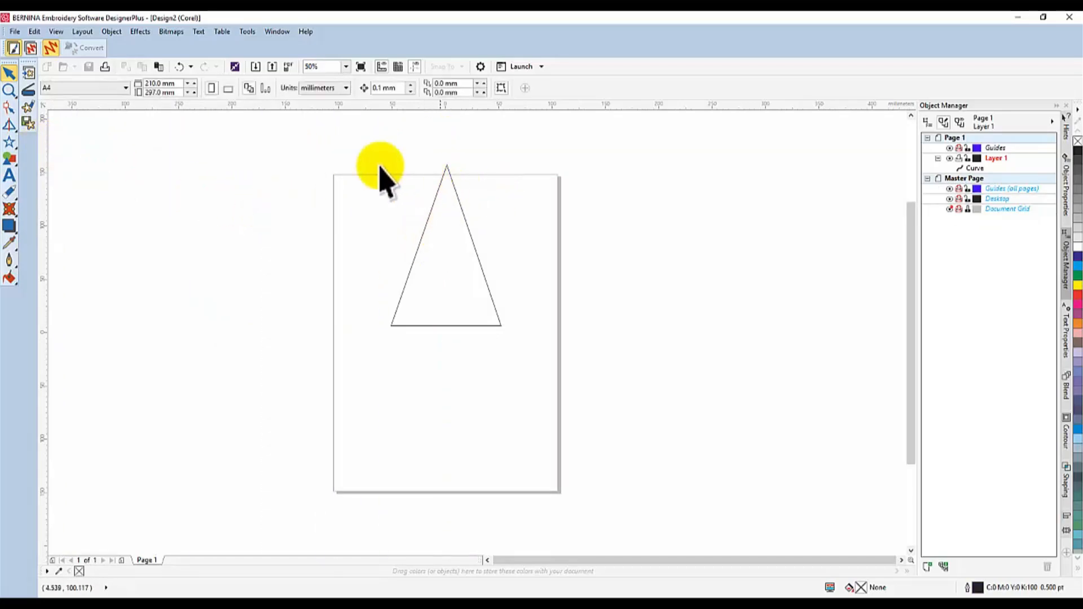
pyautogui.click(9, 72)
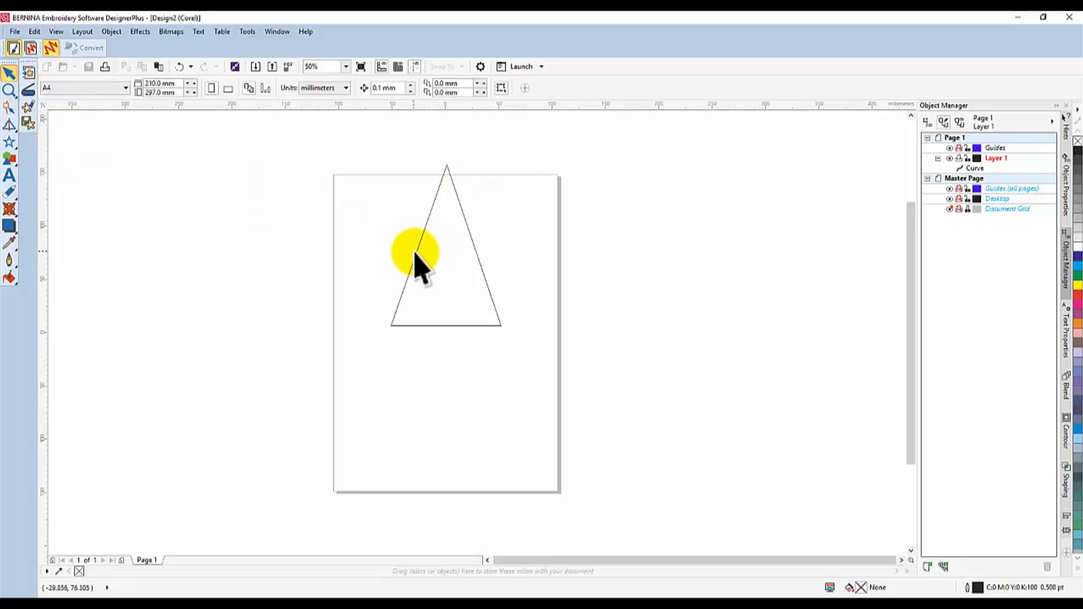
# - Move the triangle down so it lies fully inside the page, centred at about X -0.2 mm, Y 22 mm
pyautogui.click(416, 254)
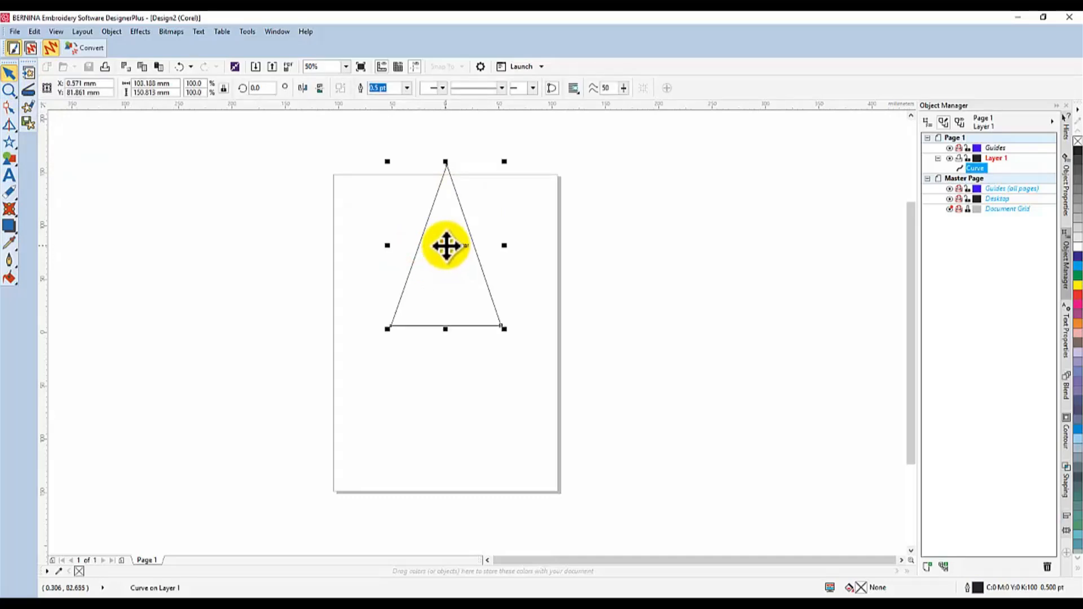
pyautogui.moveTo(445, 245); pyautogui.dragTo(445, 313)
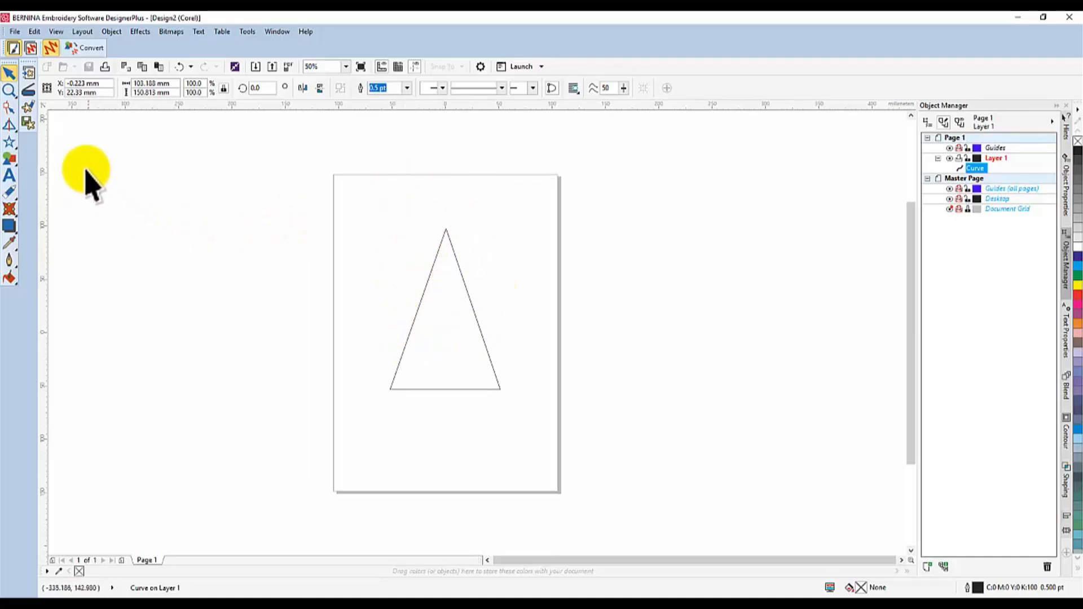
# - Draw three slanted Pen lines across the triangle, about 115 mm wide low down, 86 mm in the middle and 62 mm near the apex
pyautogui.click(19, 131)
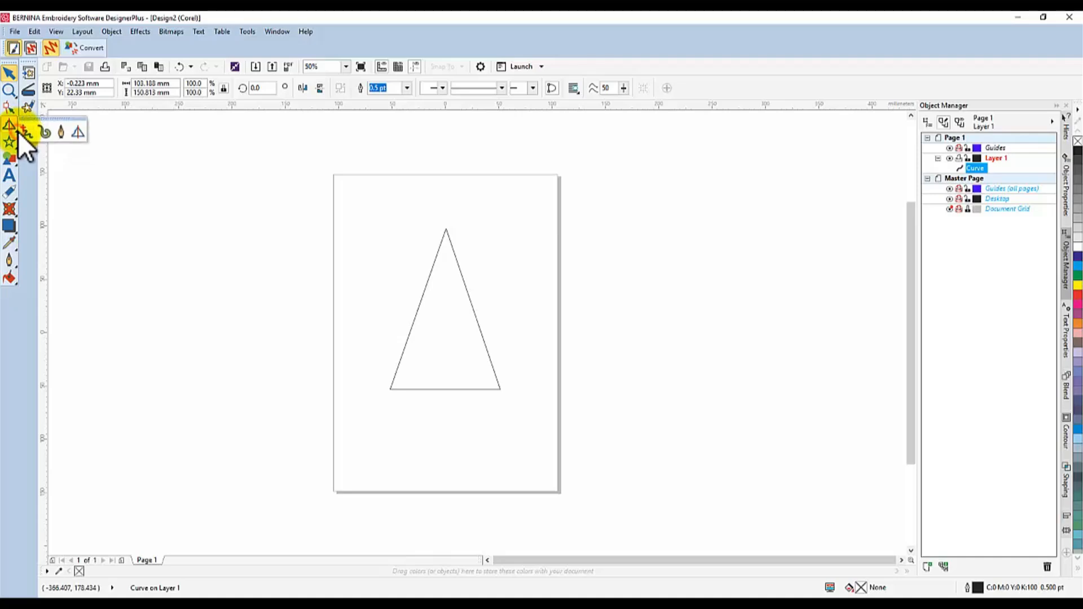
pyautogui.click(60, 132)
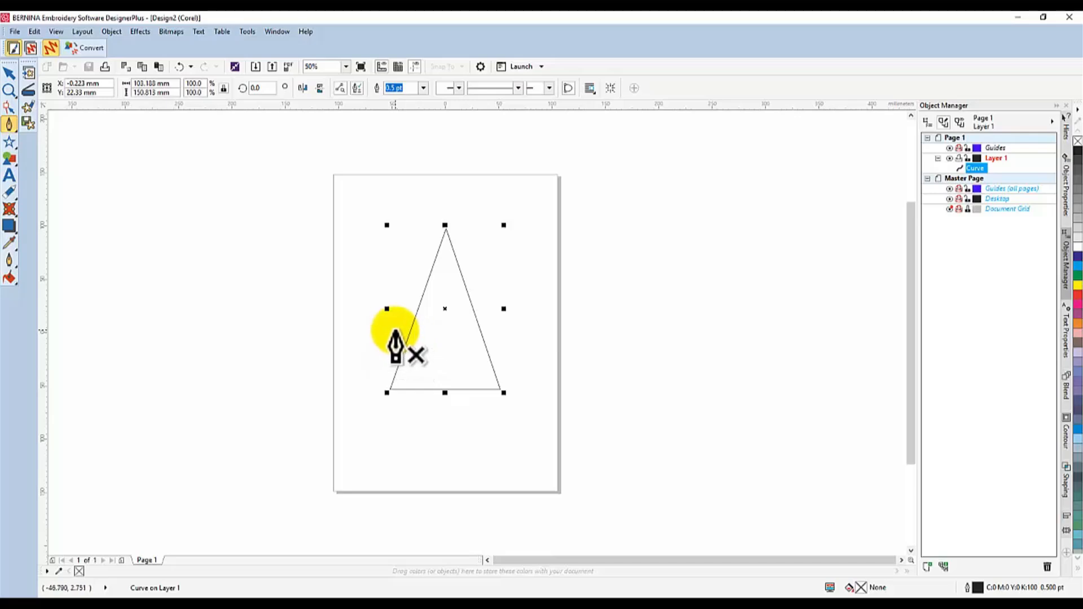
pyautogui.click(388, 326)
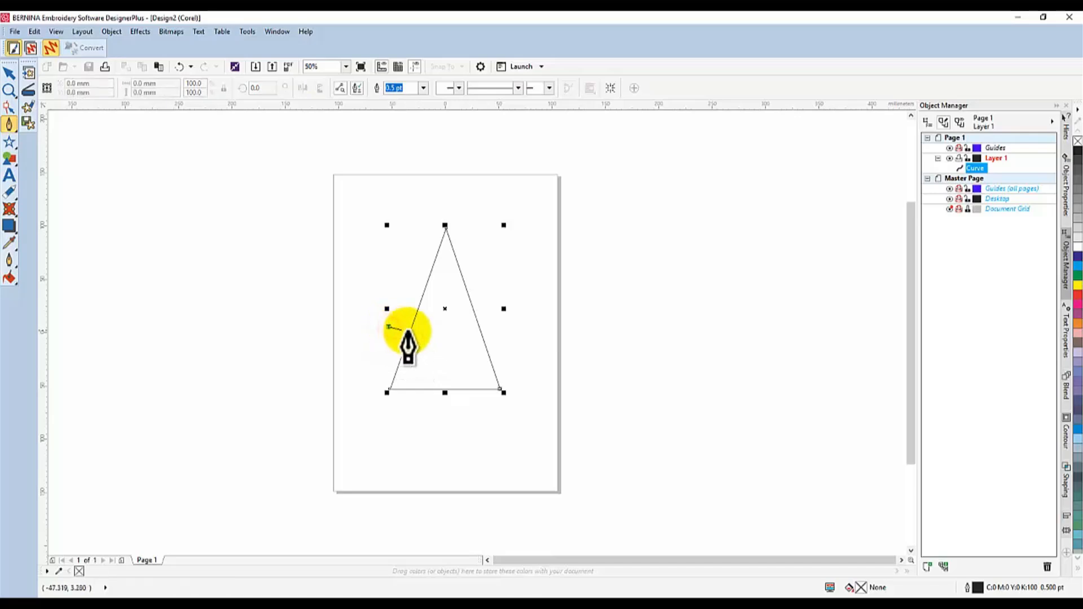
pyautogui.doubleClick(511, 355)
pyautogui.click(533, 362)
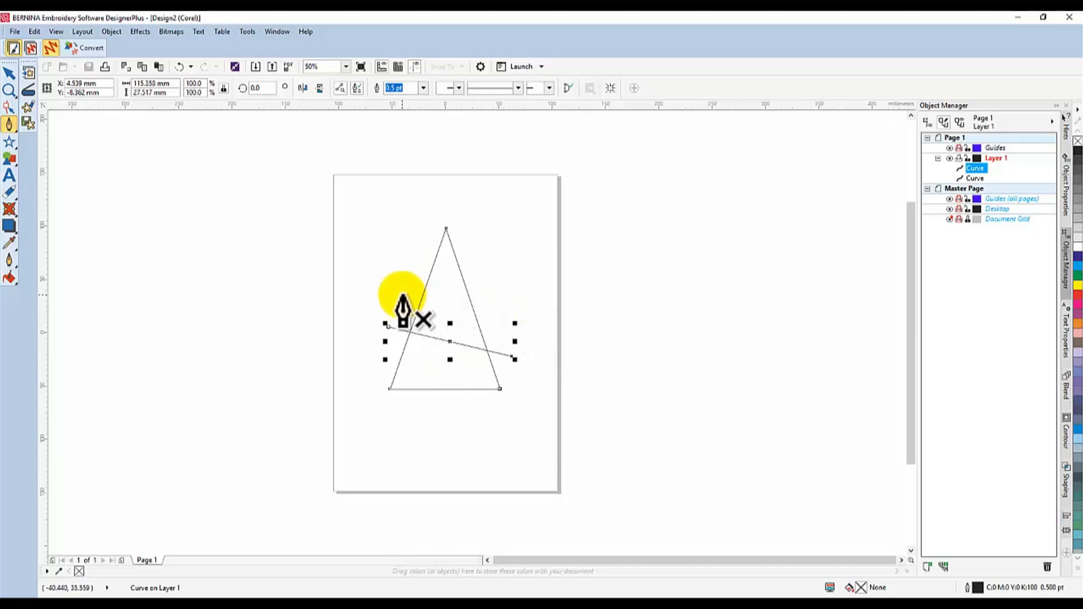
pyautogui.click(402, 294)
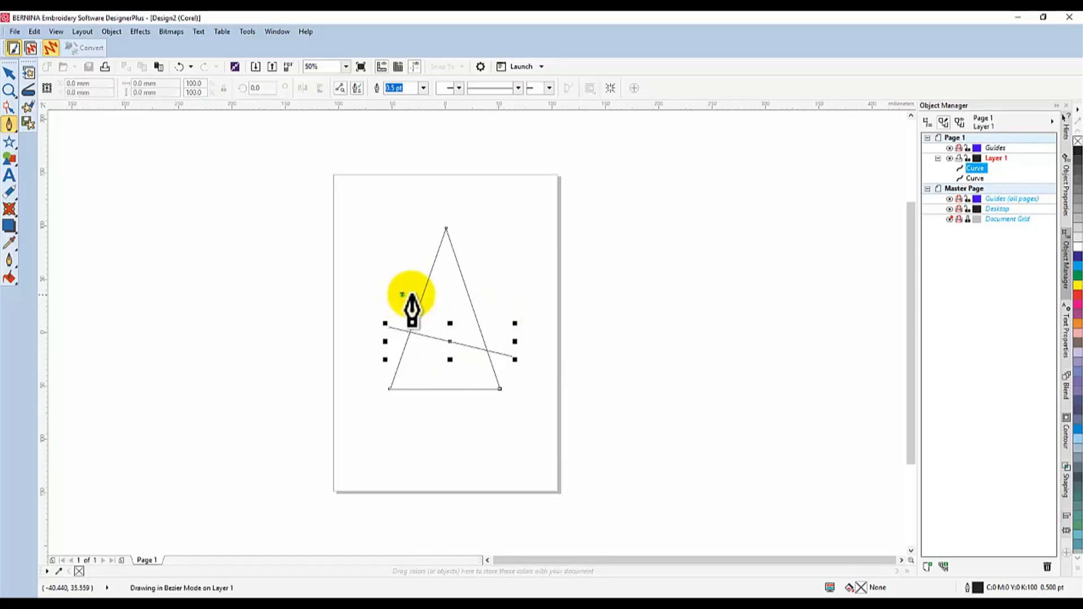
pyautogui.doubleClick(493, 284)
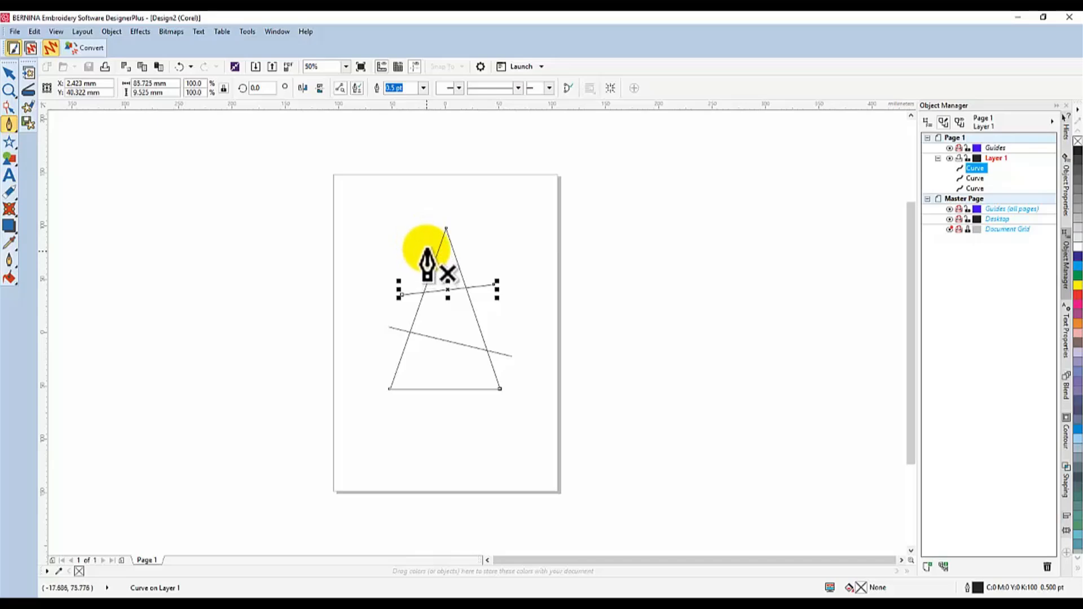
pyautogui.click(418, 246)
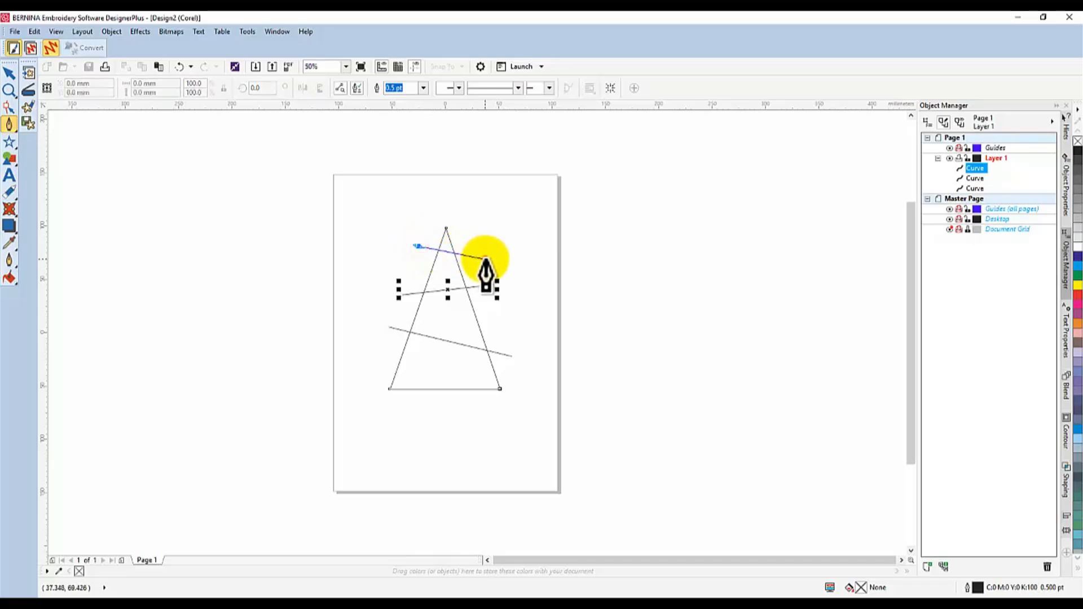
pyautogui.doubleClick(487, 259)
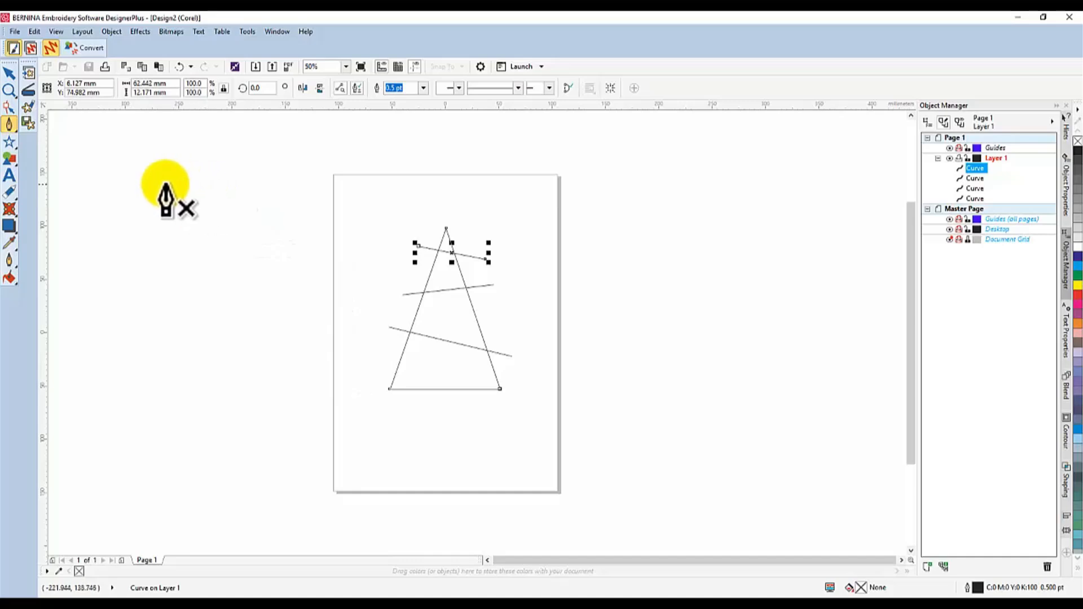
# - Move the lowest slanted line down to about Y -13 mm and the middle line down to about Y 31 mm
pyautogui.click(9, 73)
pyautogui.click(446, 341)
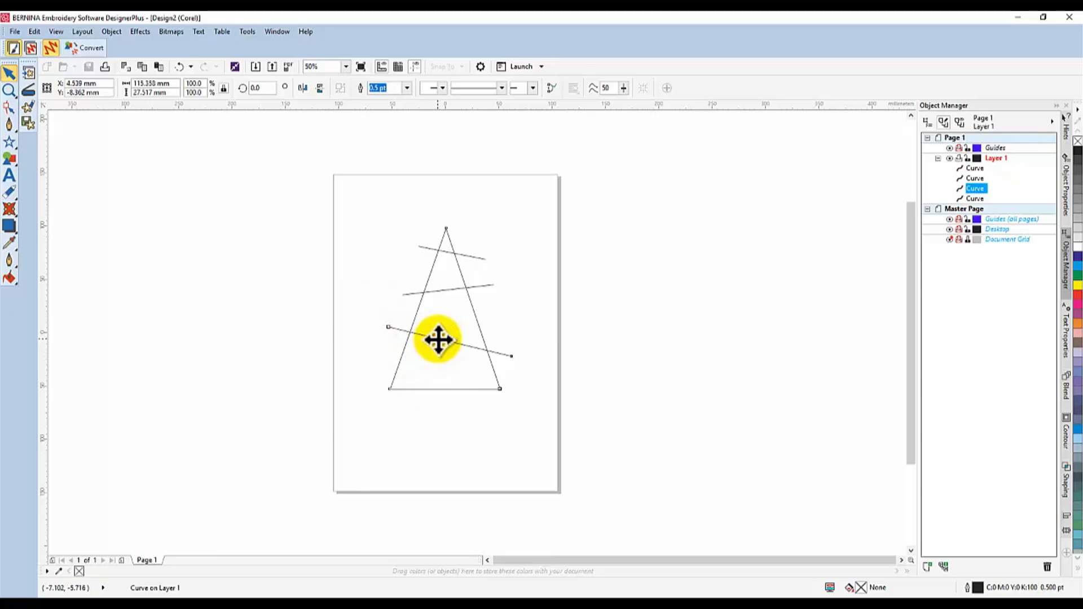
pyautogui.moveTo(438, 339); pyautogui.dragTo(439, 344)
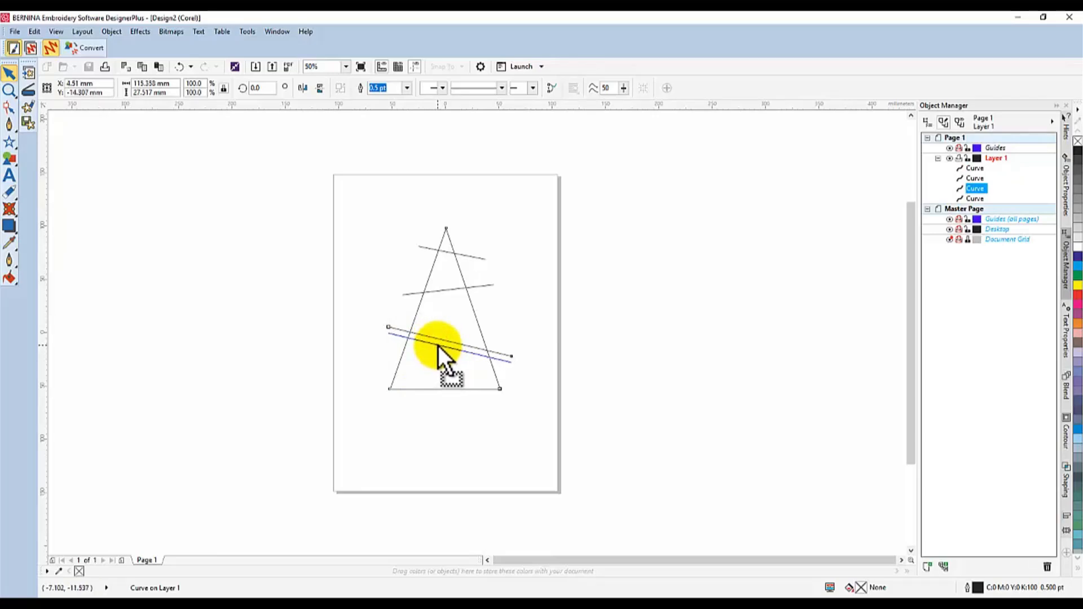
pyautogui.moveTo(438, 346); pyautogui.dragTo(436, 341)
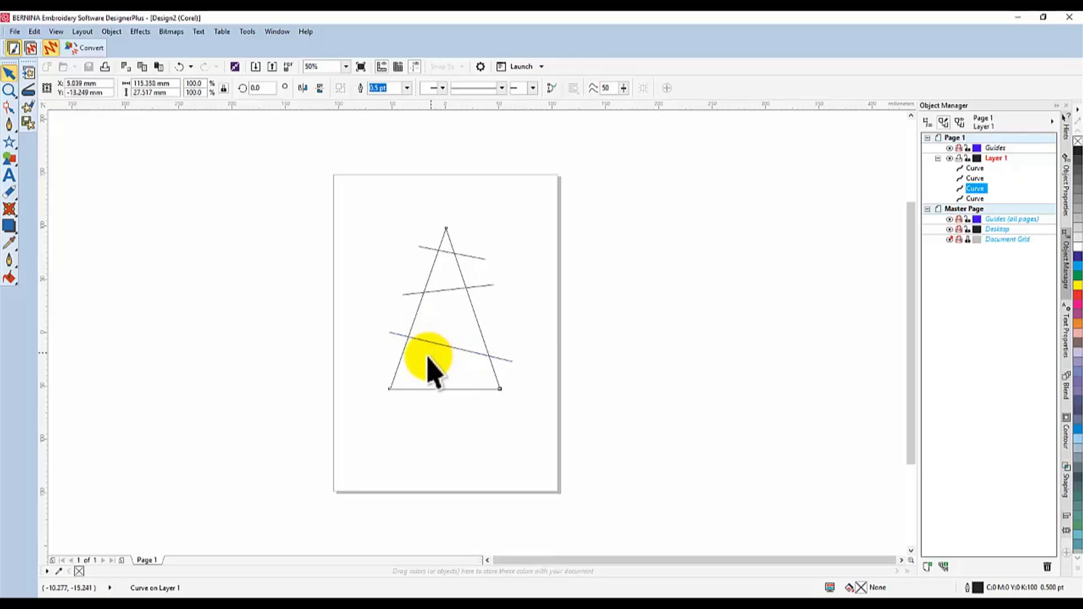
pyautogui.click(450, 291)
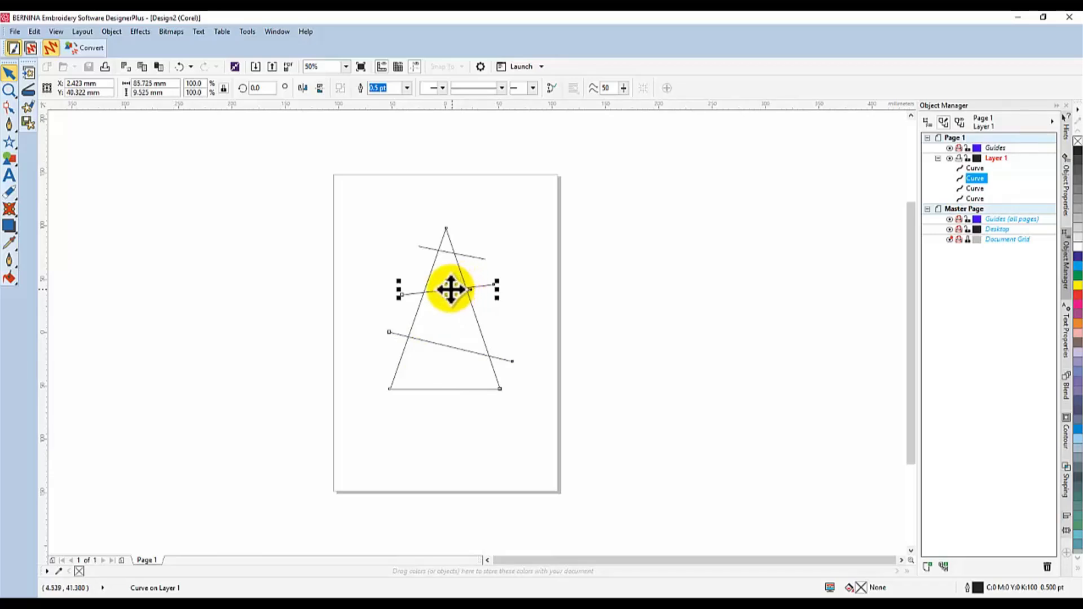
pyautogui.moveTo(450, 299); pyautogui.dragTo(450, 298)
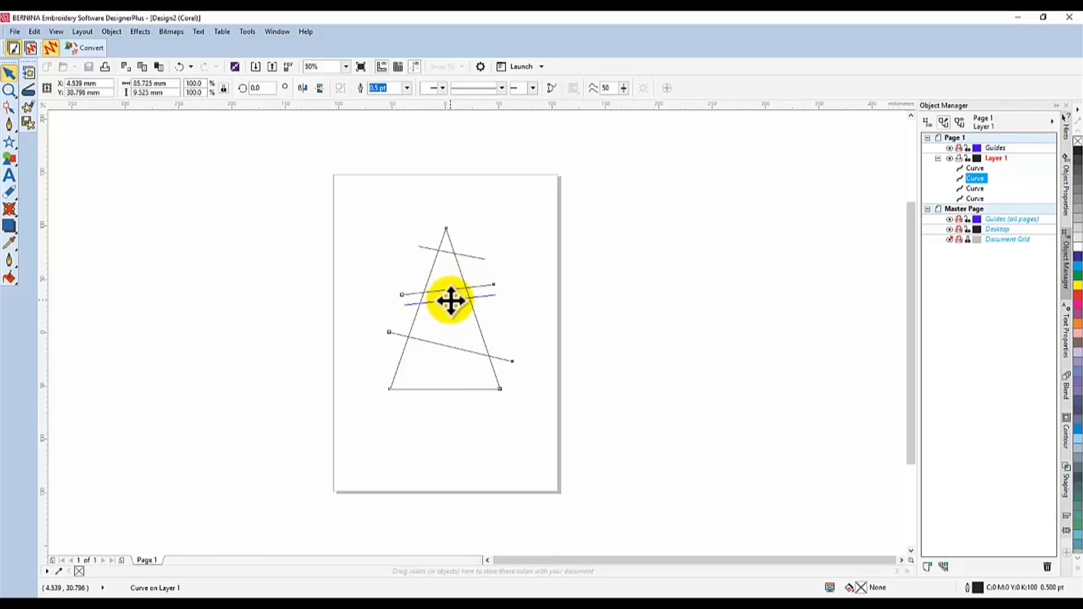
# - Try rotating the uppermost line slightly clockwise about its left end, to about 353.5 degrees, and undo the rotation
pyautogui.click(444, 252)
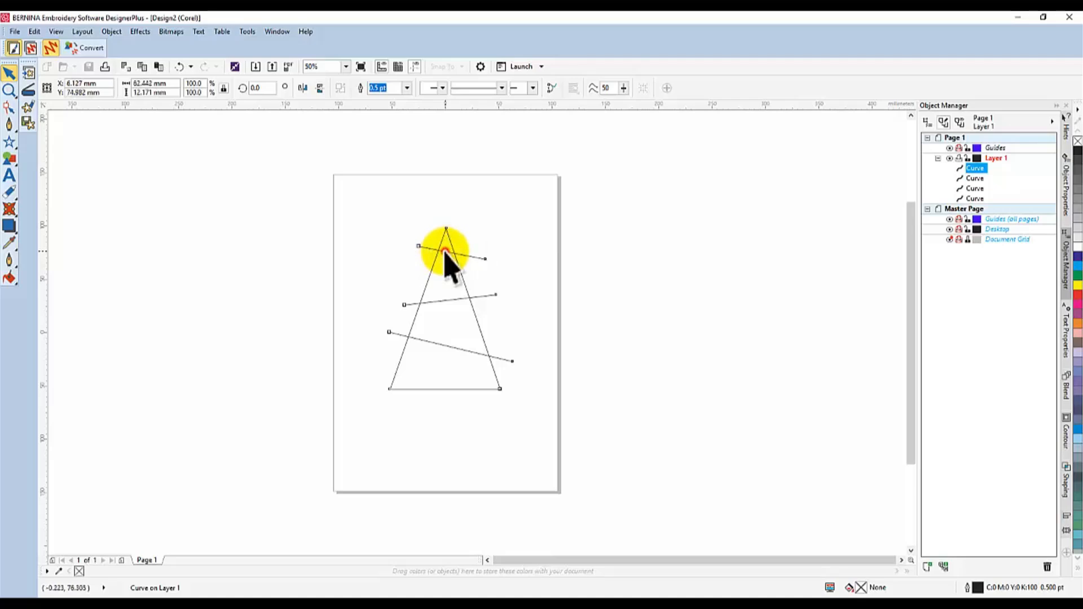
pyautogui.click(445, 252)
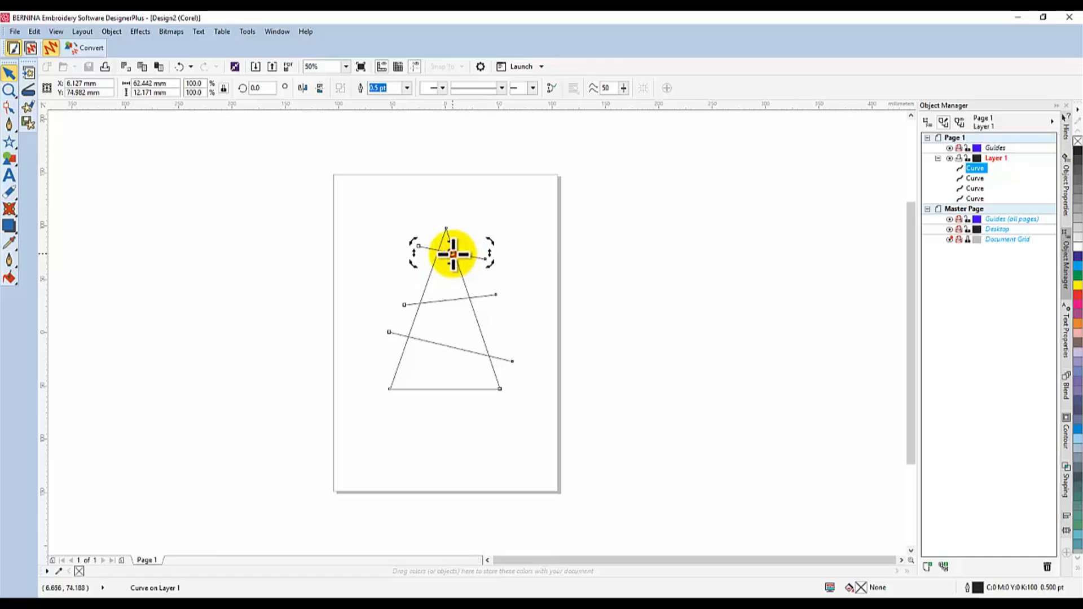
pyautogui.moveTo(453, 254); pyautogui.dragTo(479, 261)
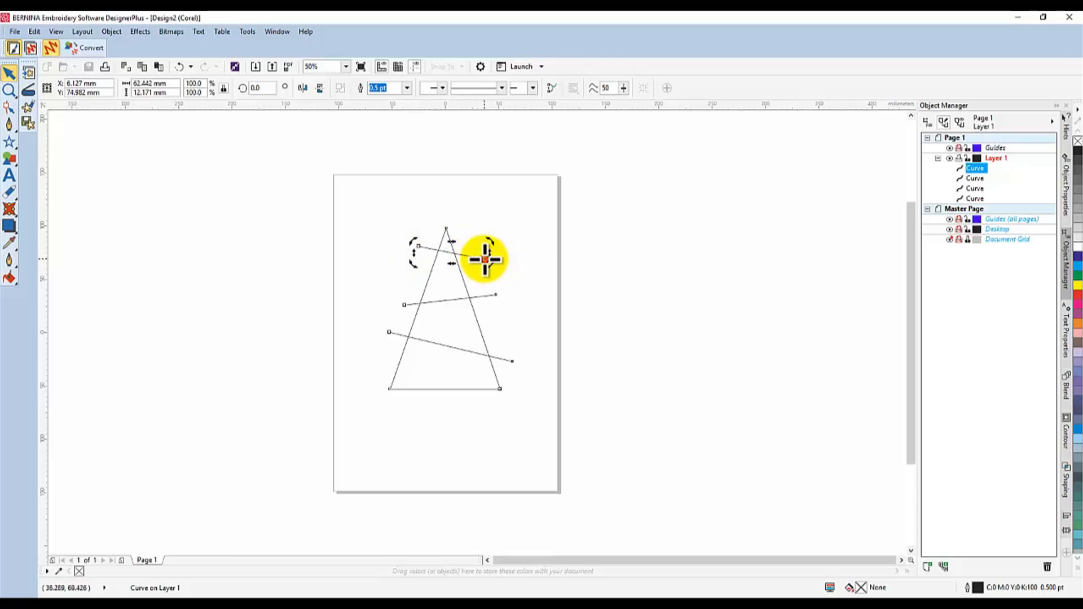
pyautogui.moveTo(483, 258); pyautogui.dragTo(418, 246)
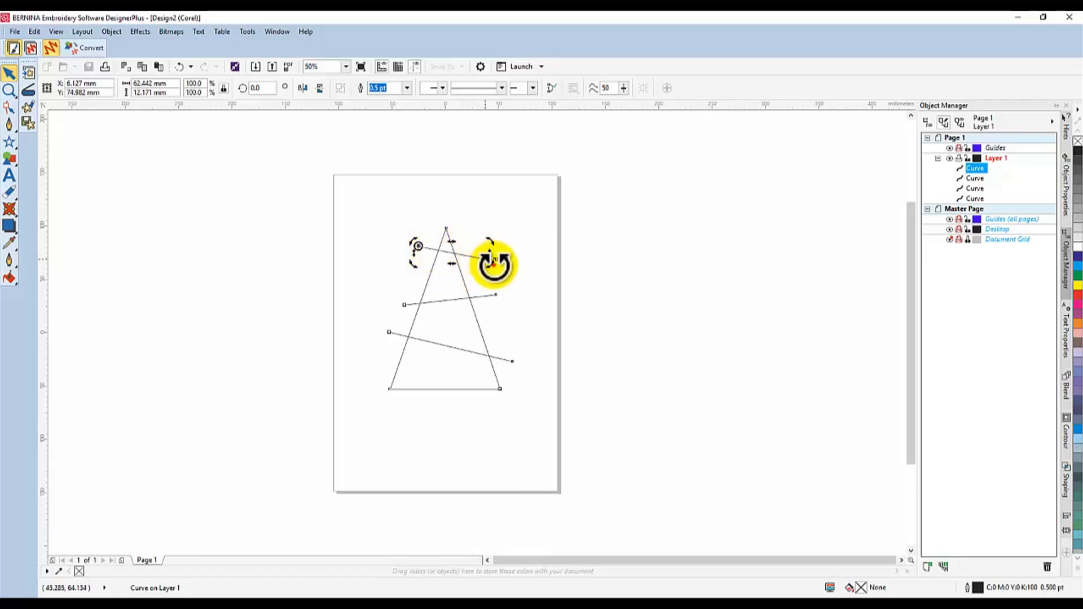
pyautogui.moveTo(492, 264)
pyautogui.mouseDown()
pyautogui.moveTo(486, 281)
pyautogui.moveTo(491, 240)
pyautogui.moveTo(485, 268)
pyautogui.mouseUp()
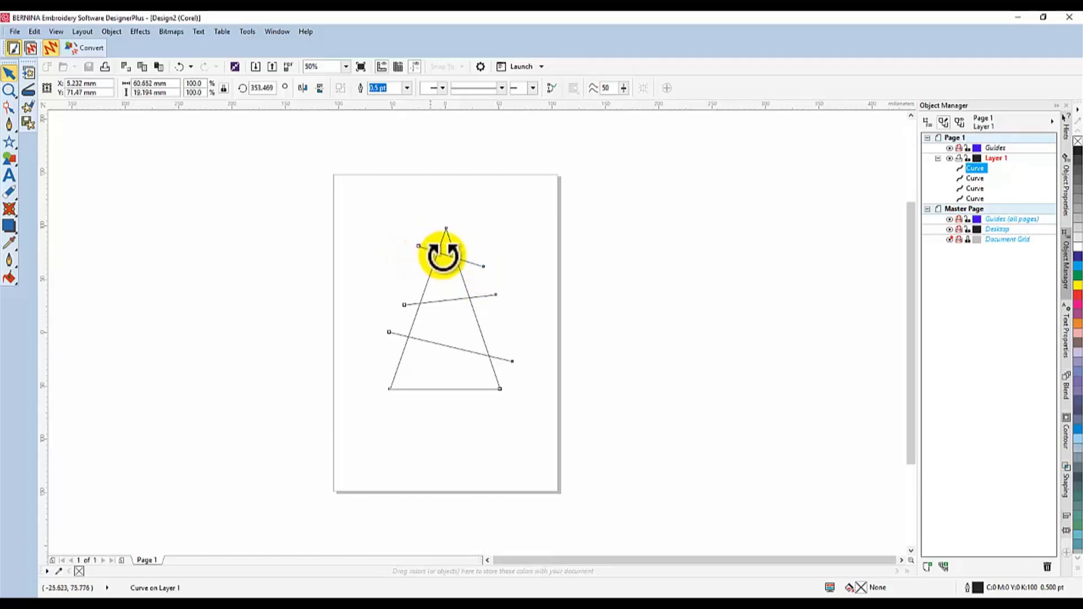
pyautogui.click(178, 66)
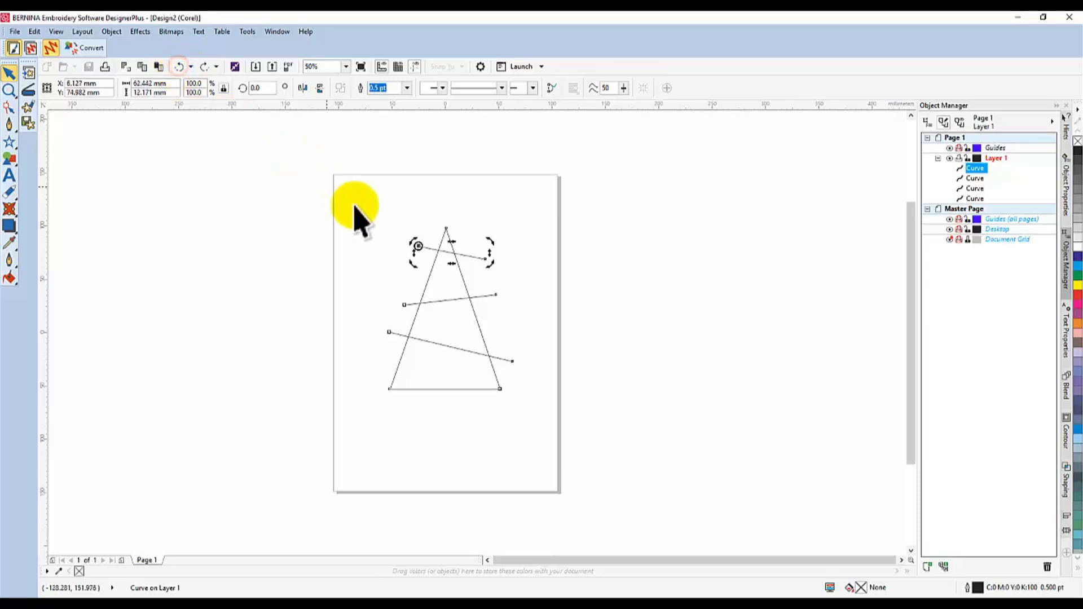
# - Move the uppermost slanted line down to about X 8 mm, Y 67 mm
pyautogui.click(437, 249)
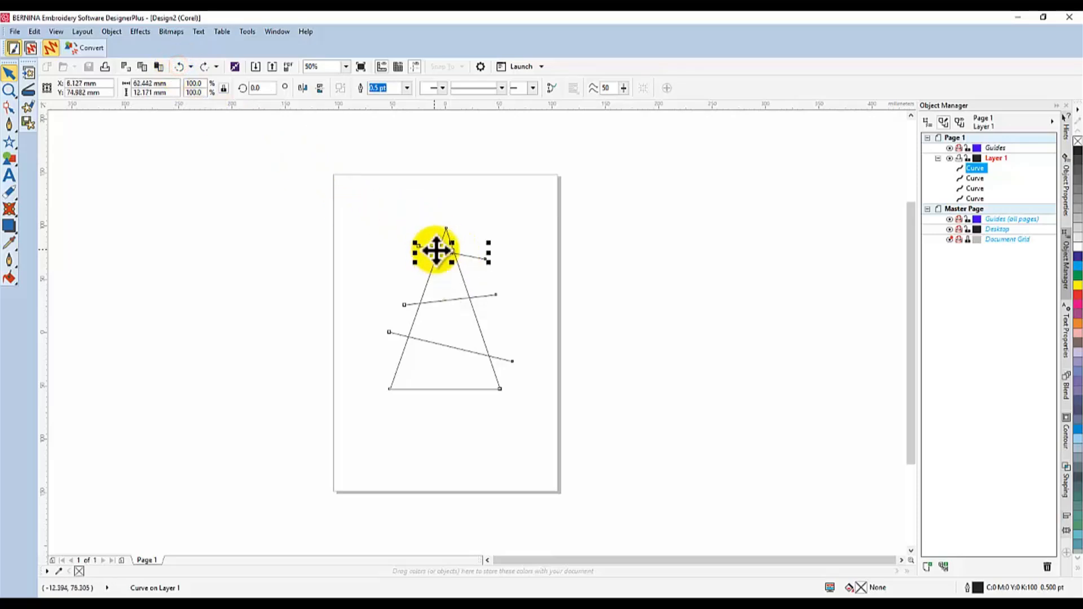
pyautogui.moveTo(438, 250); pyautogui.dragTo(440, 259)
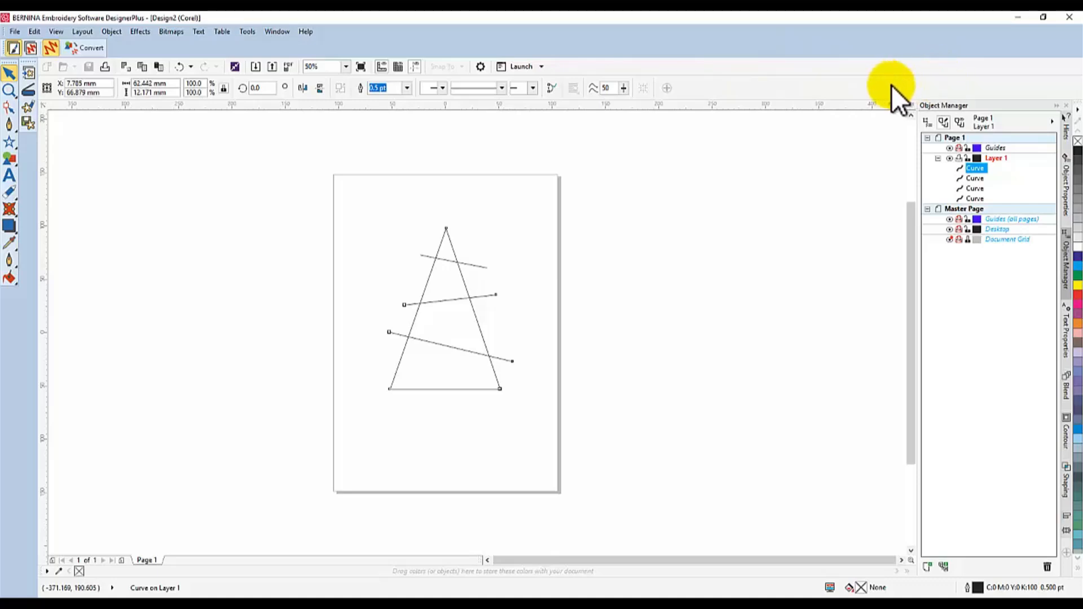
# - Display the additional Toolbox toolbar and deselect the uppermost line
pyautogui.rightClick(609, 69)
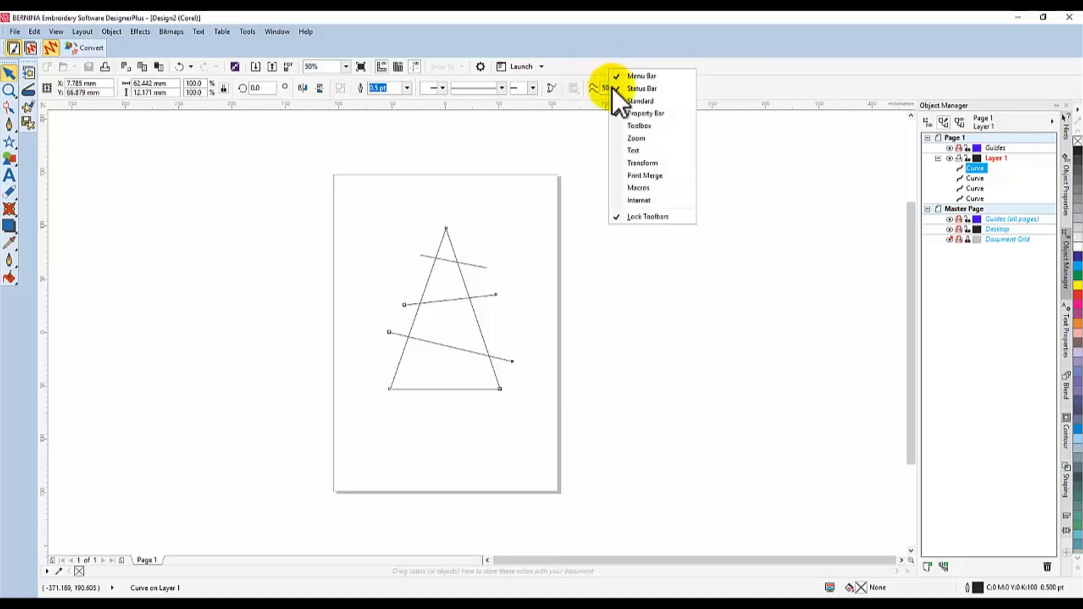
pyautogui.click(616, 127)
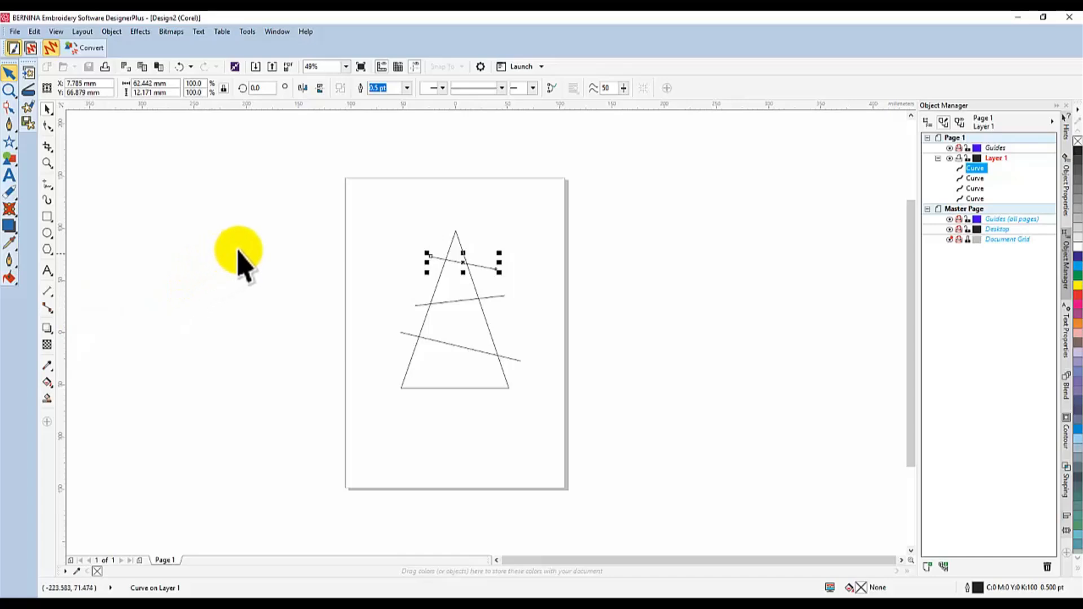
pyautogui.click(289, 249)
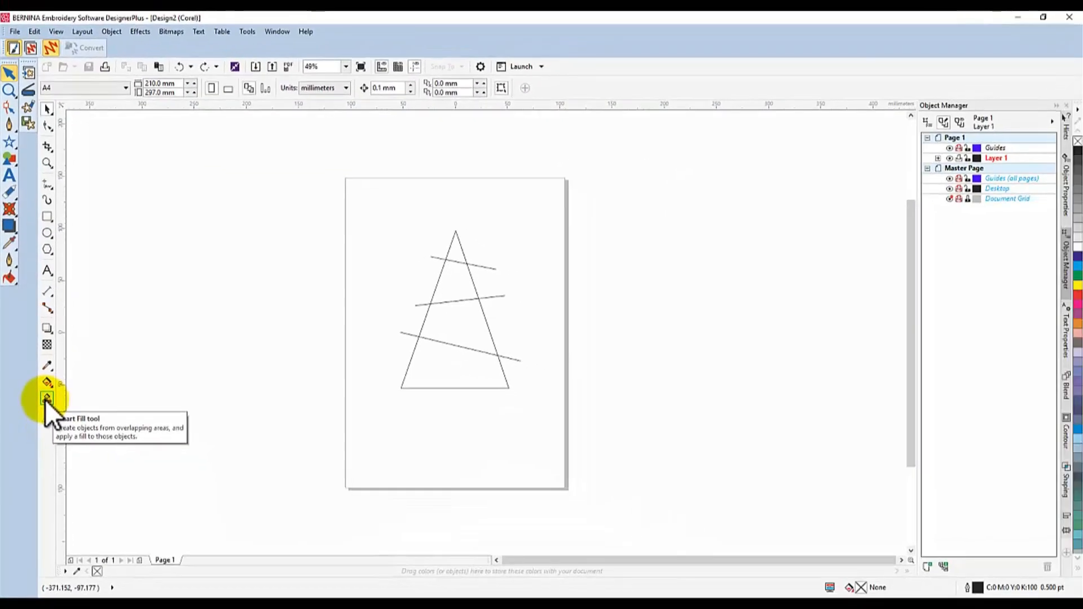
# - Set the Smart Fill tool to create filled objects with No Outline
pyautogui.click(46, 398)
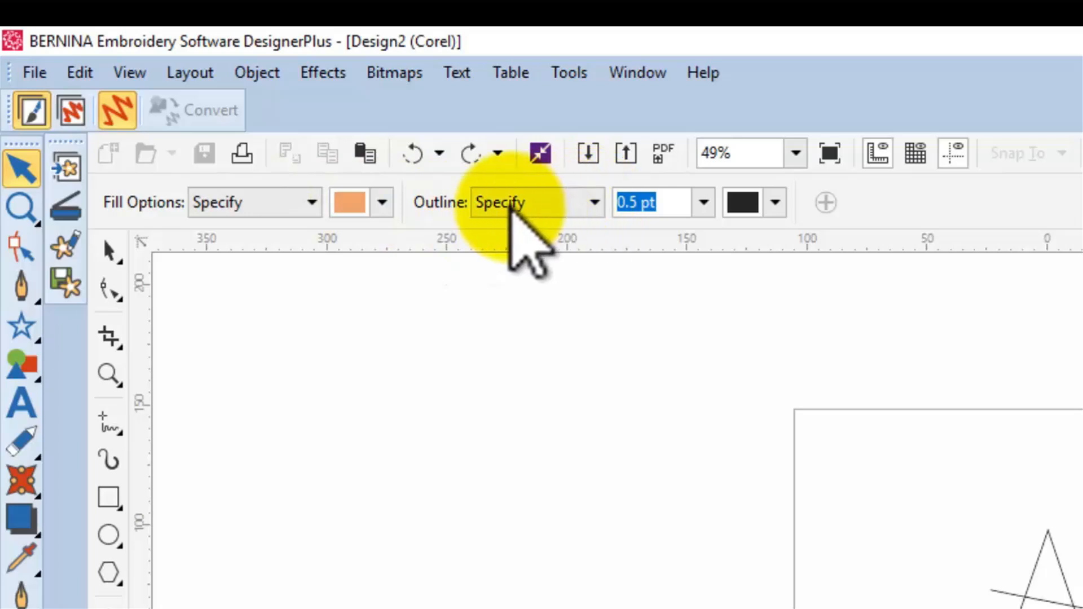
pyautogui.click(594, 201)
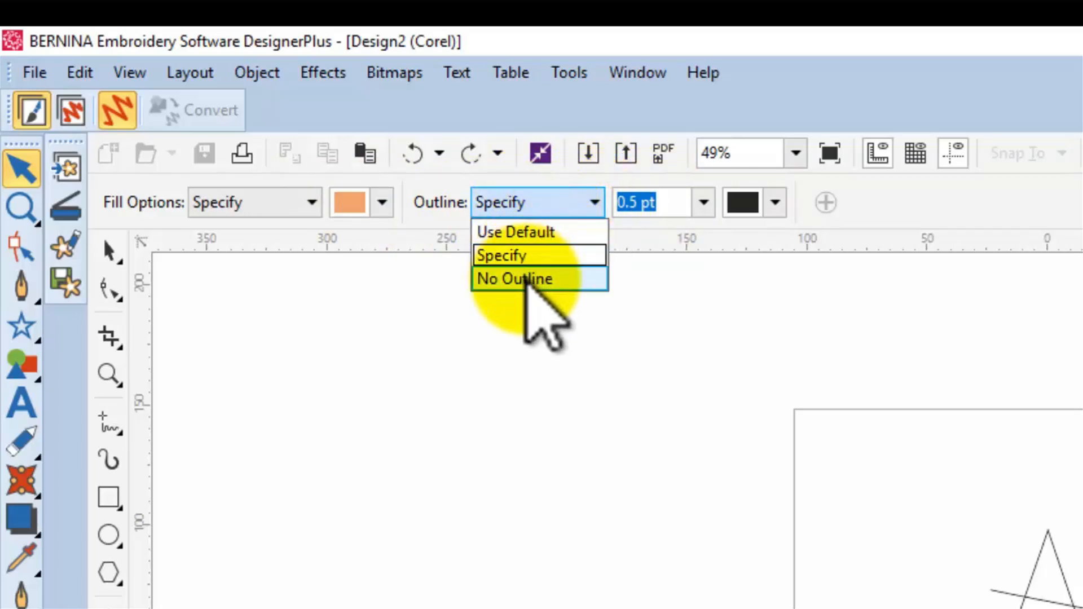
pyautogui.click(526, 278)
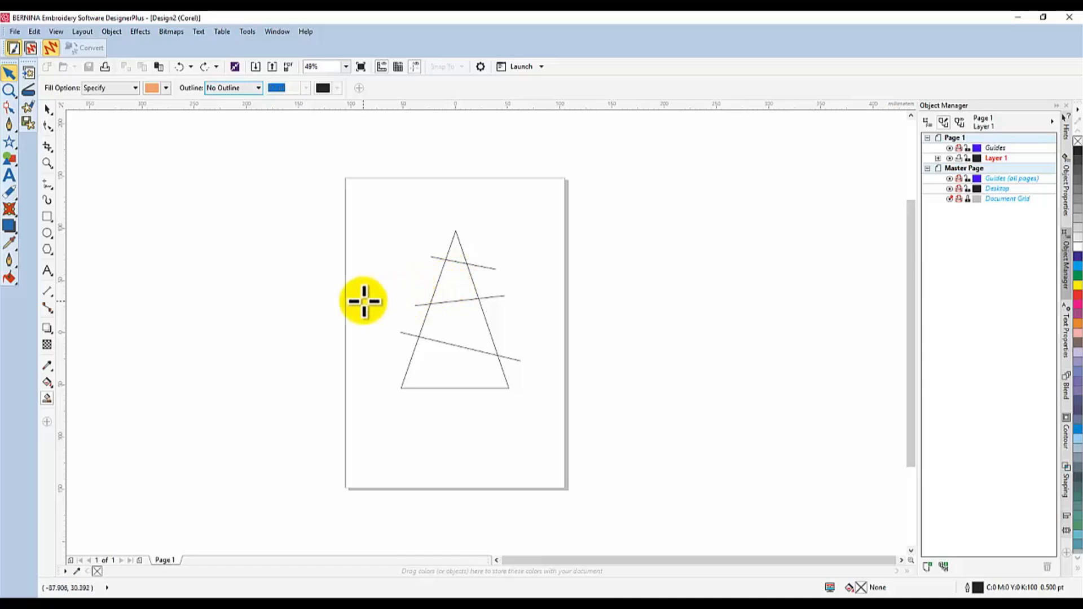
# - Smart-fill the triangle's four sections between the slanted lines with orange, from the base up to the apex
pyautogui.click(434, 366)
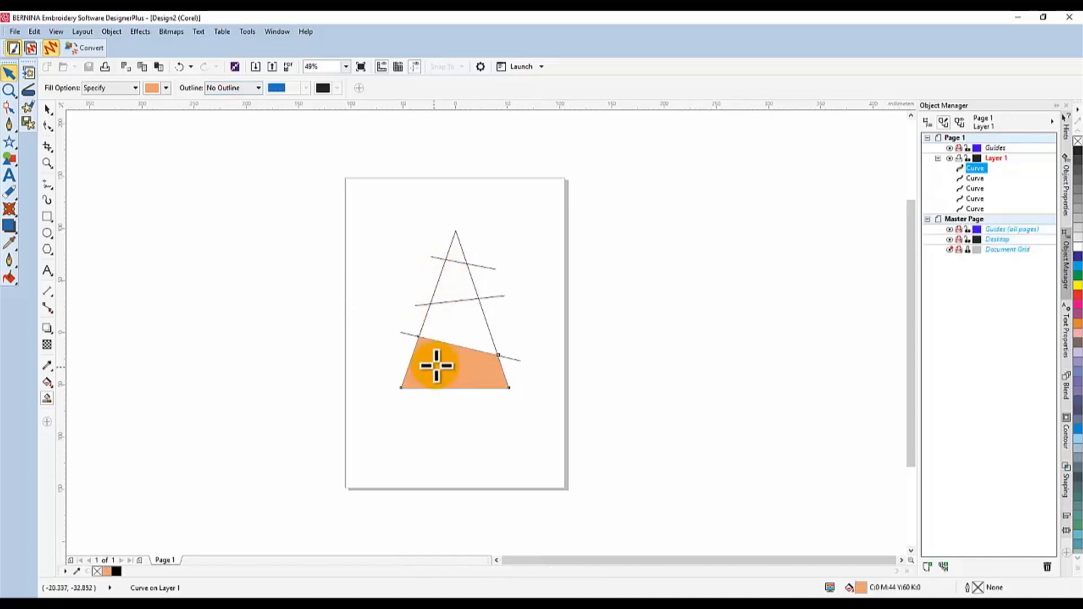
pyautogui.click(457, 323)
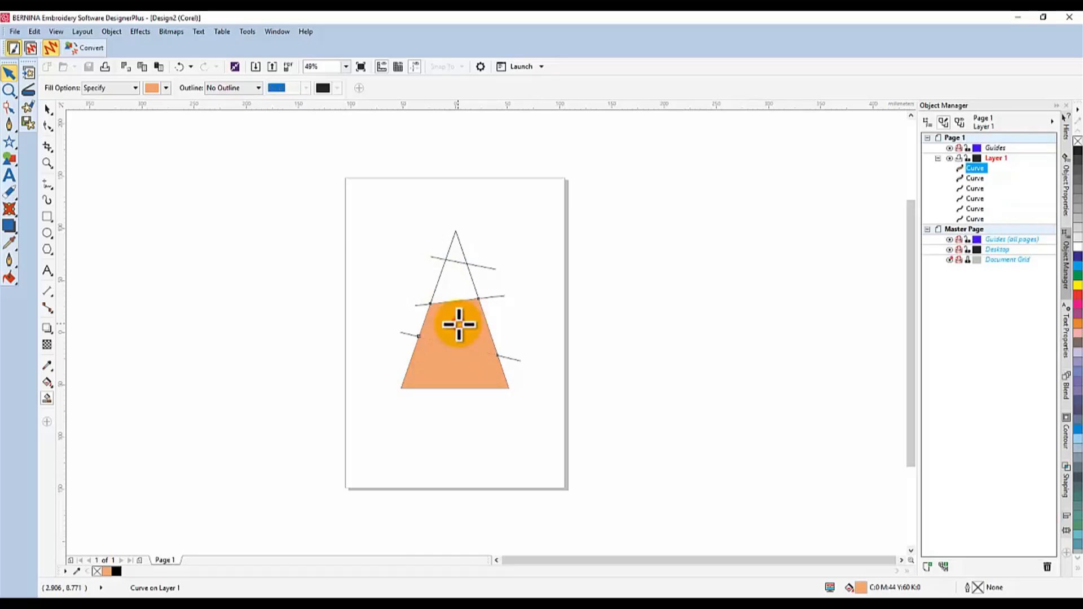
pyautogui.click(454, 278)
pyautogui.click(454, 246)
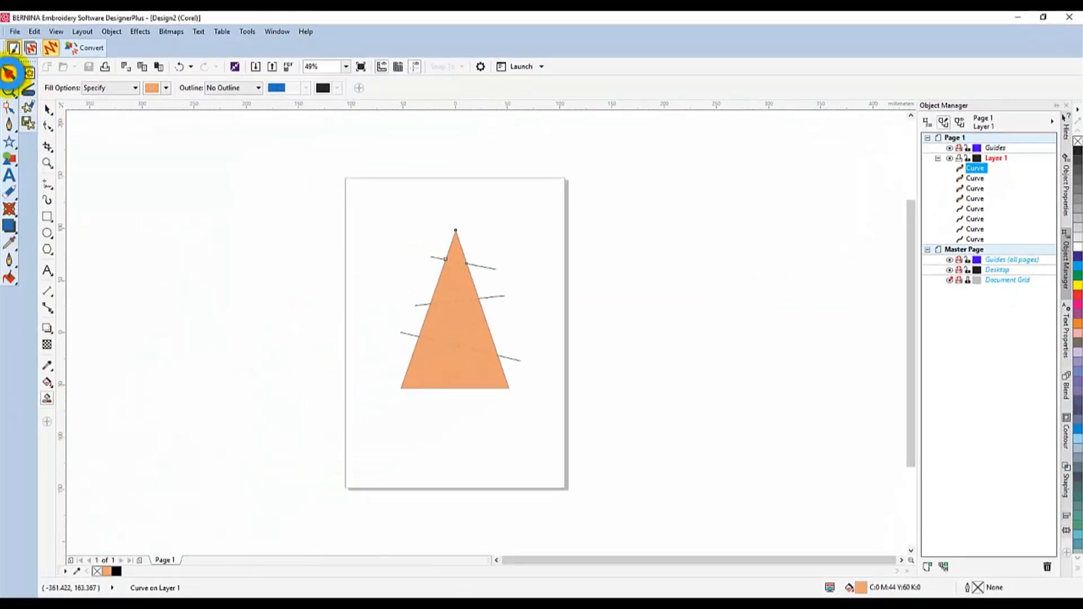
# - Pull the four orange sections out to the left of the outlined triangle, leaving gaps between the separate pieces
pyautogui.click(8, 73)
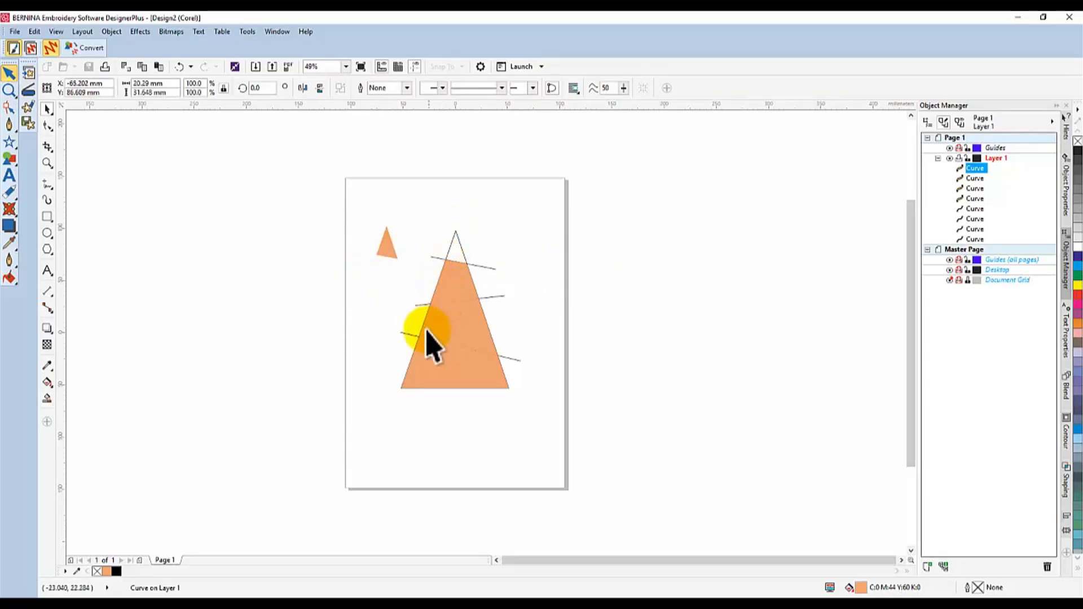
pyautogui.click(448, 282)
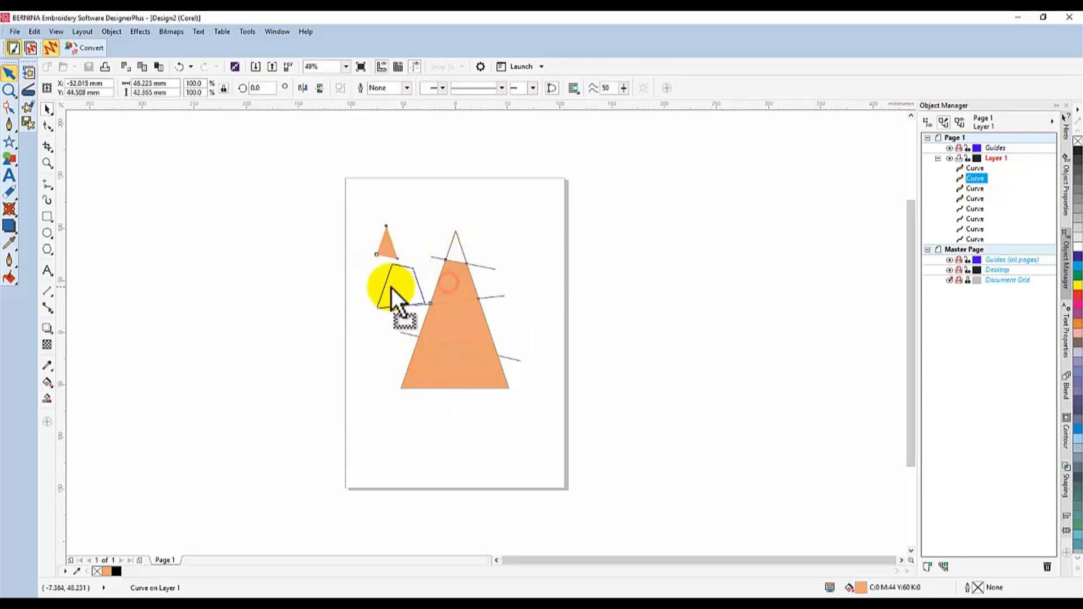
pyautogui.moveTo(393, 287); pyautogui.dragTo(384, 288)
pyautogui.moveTo(460, 320); pyautogui.dragTo(359, 340)
pyautogui.moveTo(435, 374); pyautogui.dragTo(360, 404)
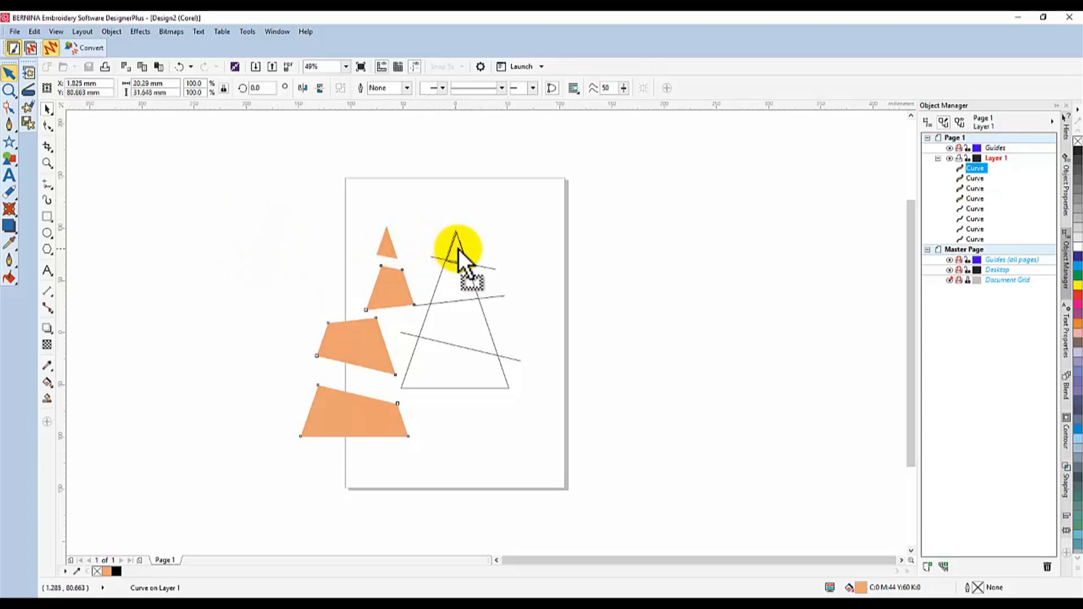
# - Move the four orange sections back into their matching places on the outlined triangle
pyautogui.moveTo(458, 249); pyautogui.dragTo(457, 248)
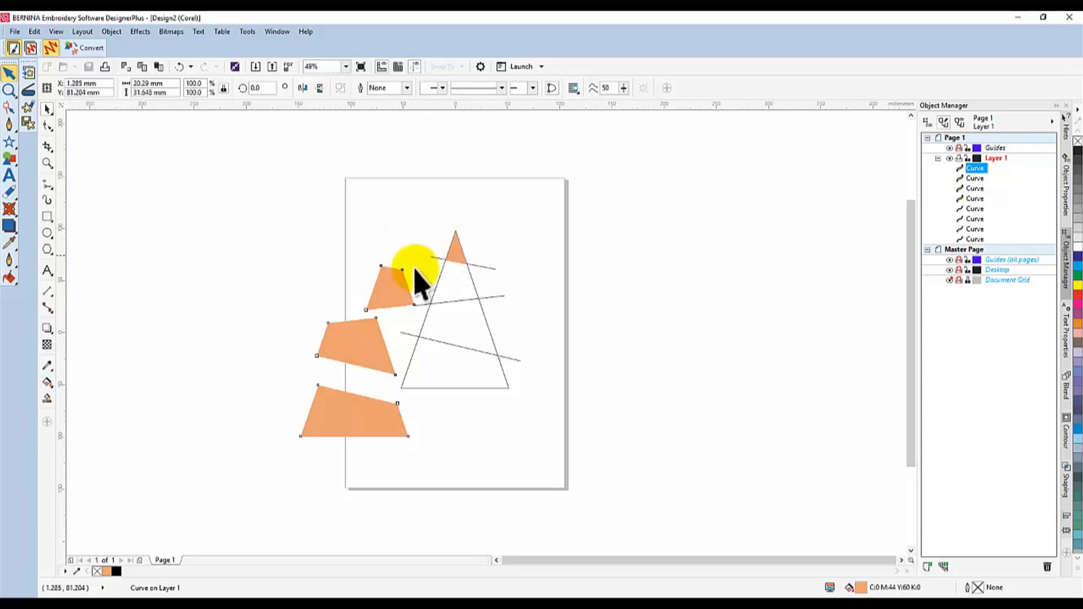
pyautogui.moveTo(387, 286); pyautogui.dragTo(453, 283)
pyautogui.moveTo(387, 338); pyautogui.dragTo(377, 337)
pyautogui.moveTo(459, 326); pyautogui.dragTo(466, 317)
pyautogui.moveTo(352, 426); pyautogui.dragTo(455, 364)
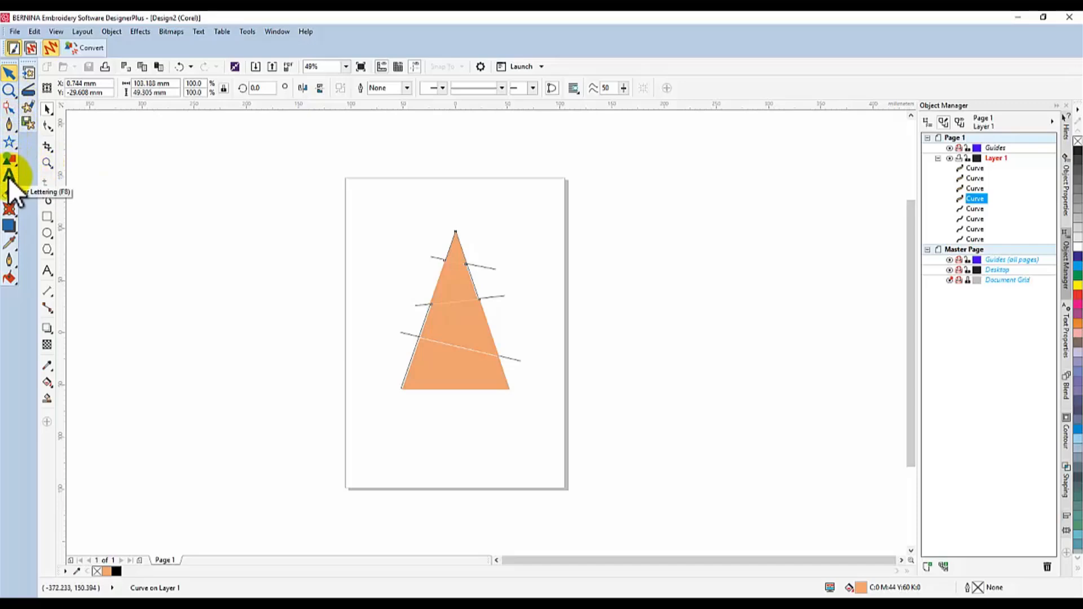
# - Set the document's default artistic text to Comic Sans MS at 48 pt
pyautogui.click(46, 270)
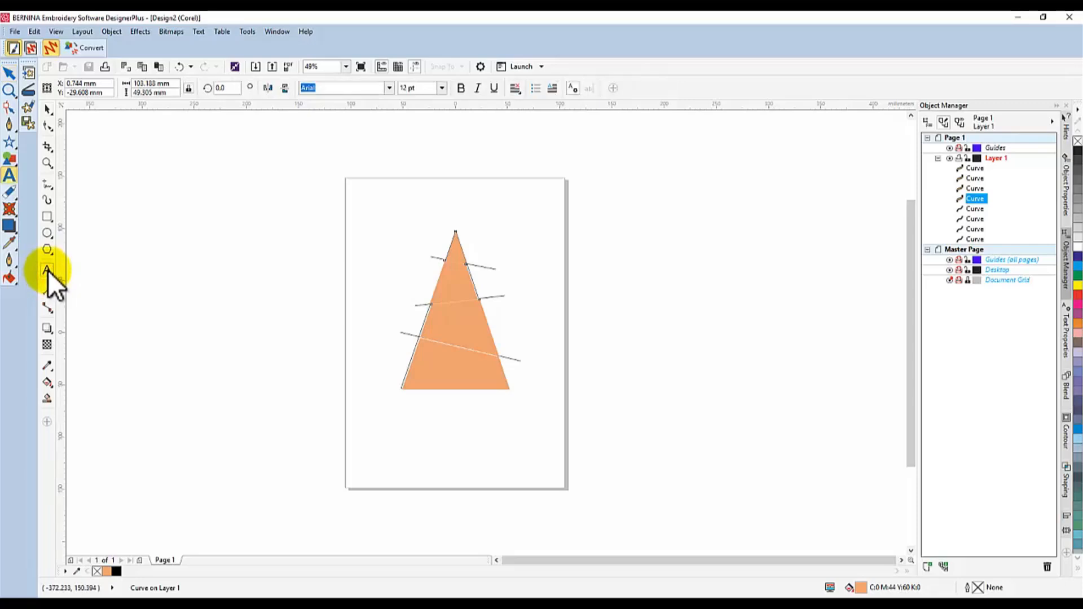
pyautogui.click(389, 88)
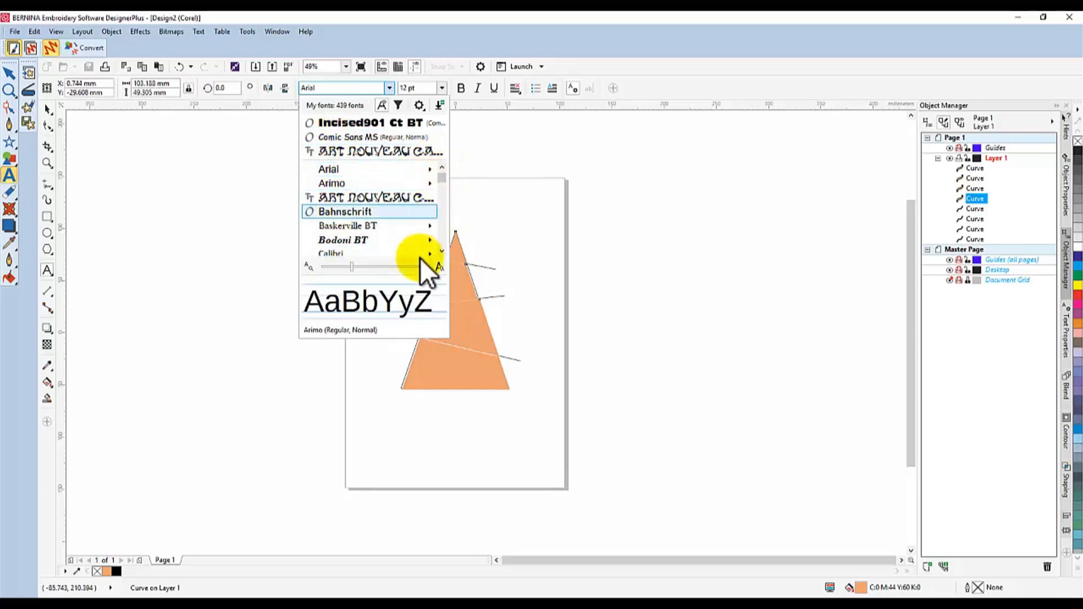
pyautogui.click(324, 138)
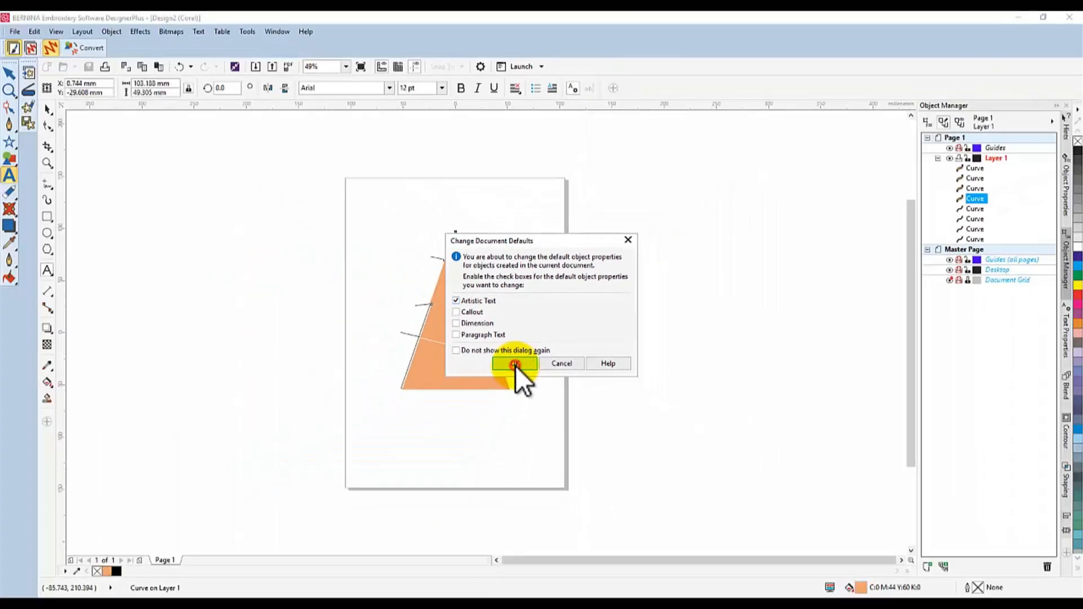
pyautogui.click(456, 485)
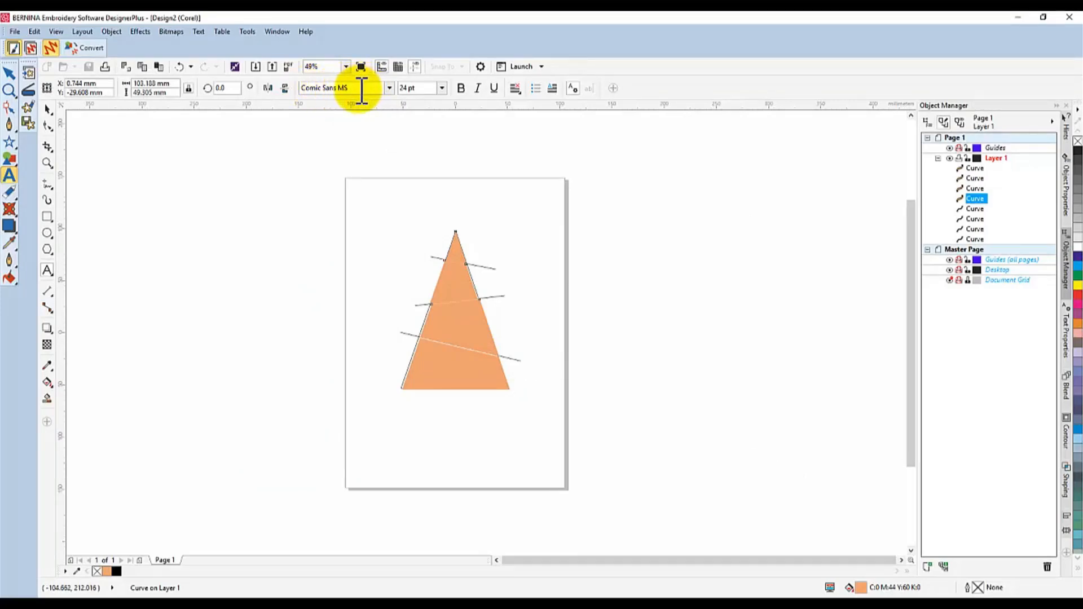
pyautogui.click(442, 88)
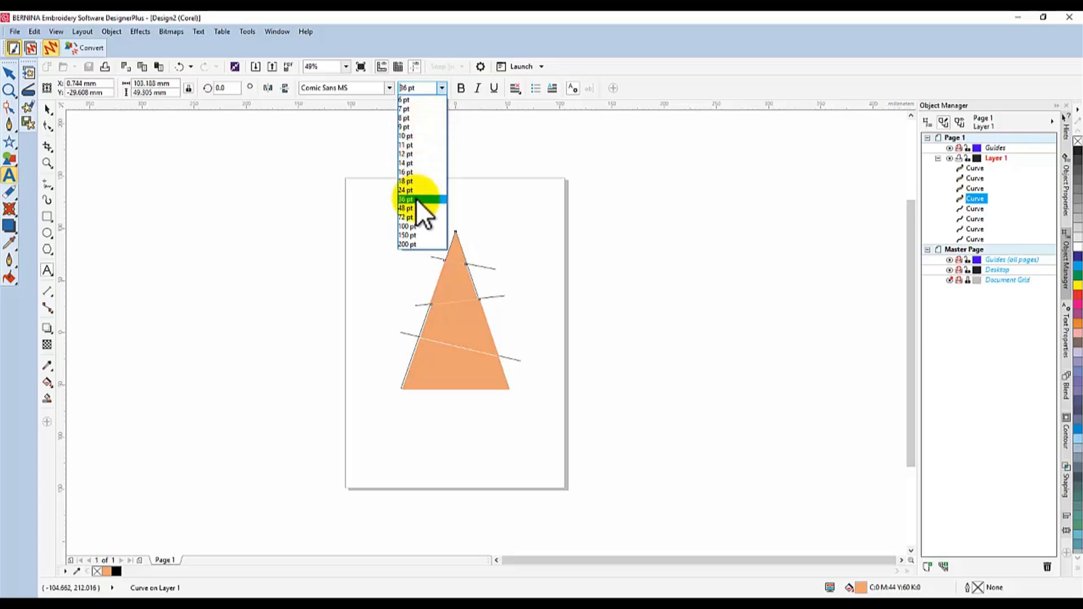
pyautogui.click(405, 210)
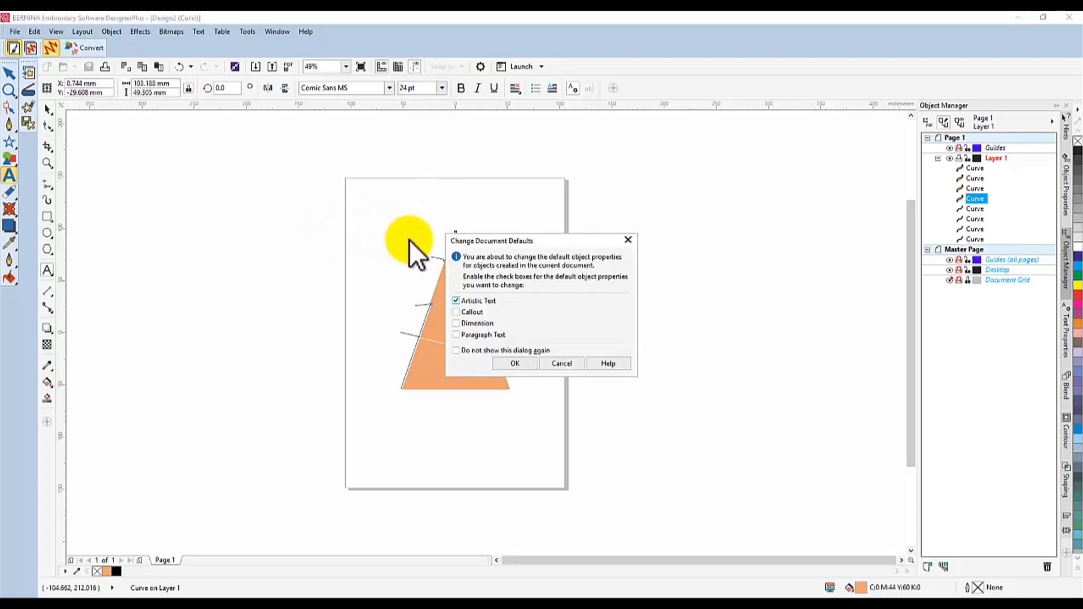
pyautogui.click(514, 363)
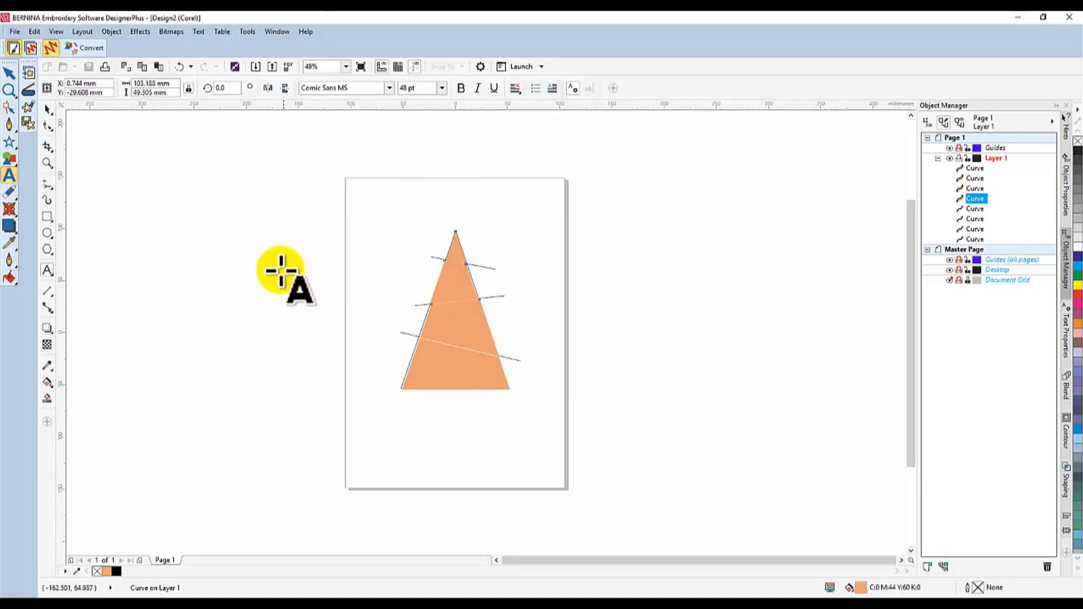
# - Add the word "Peace" as artistic text in the empty area left of the page and deselect it
pyautogui.click(248, 248)
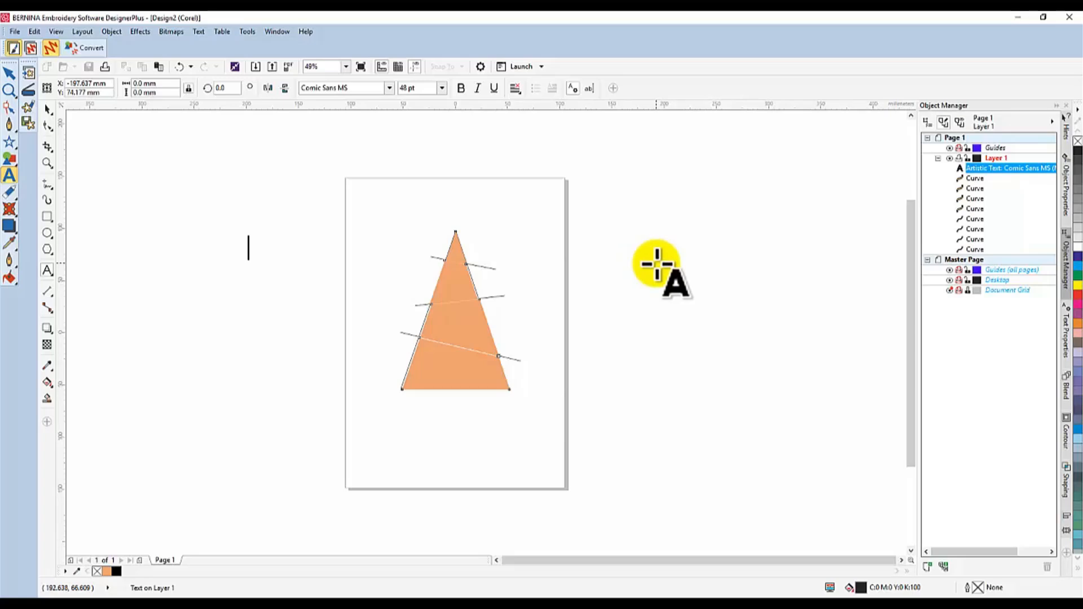
pyautogui.write('Peace')
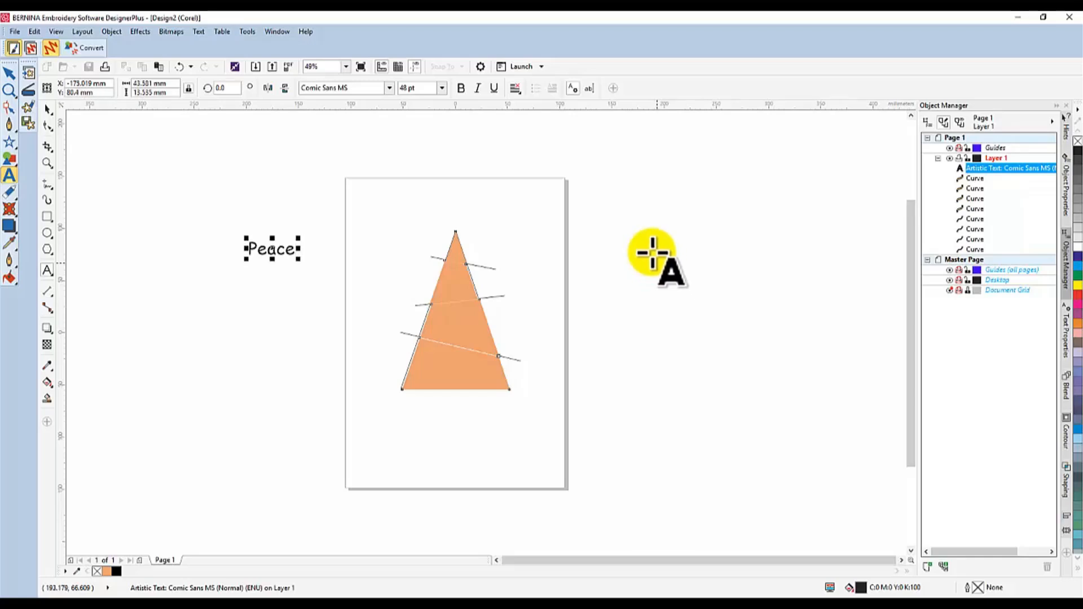
pyautogui.click(49, 110)
pyautogui.click(189, 244)
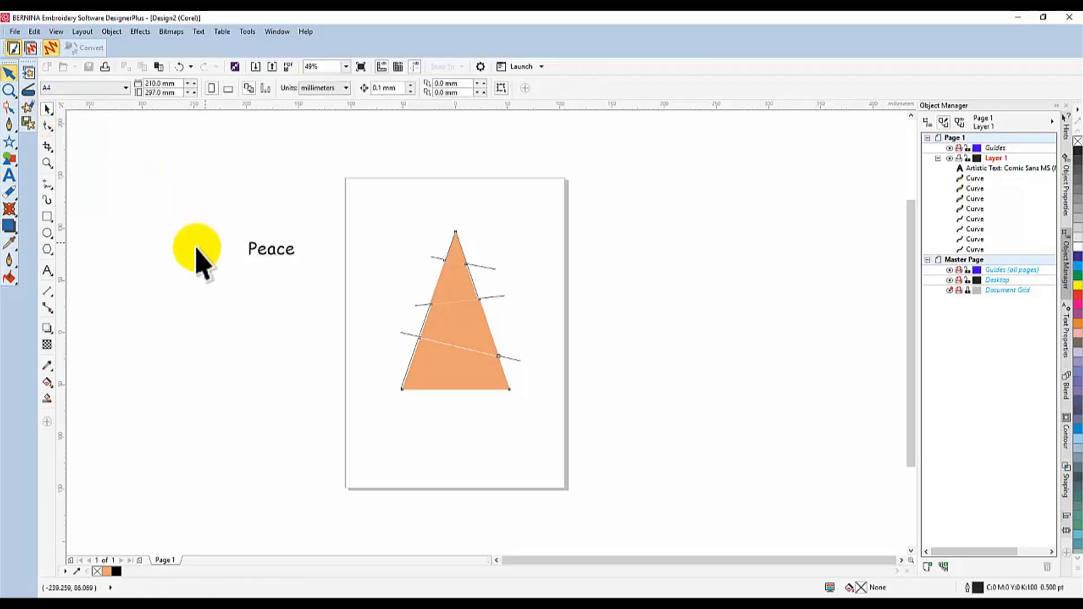
# - Add "Noel" as a separate artistic text object just below "Peace" and deselect it
pyautogui.click(48, 271)
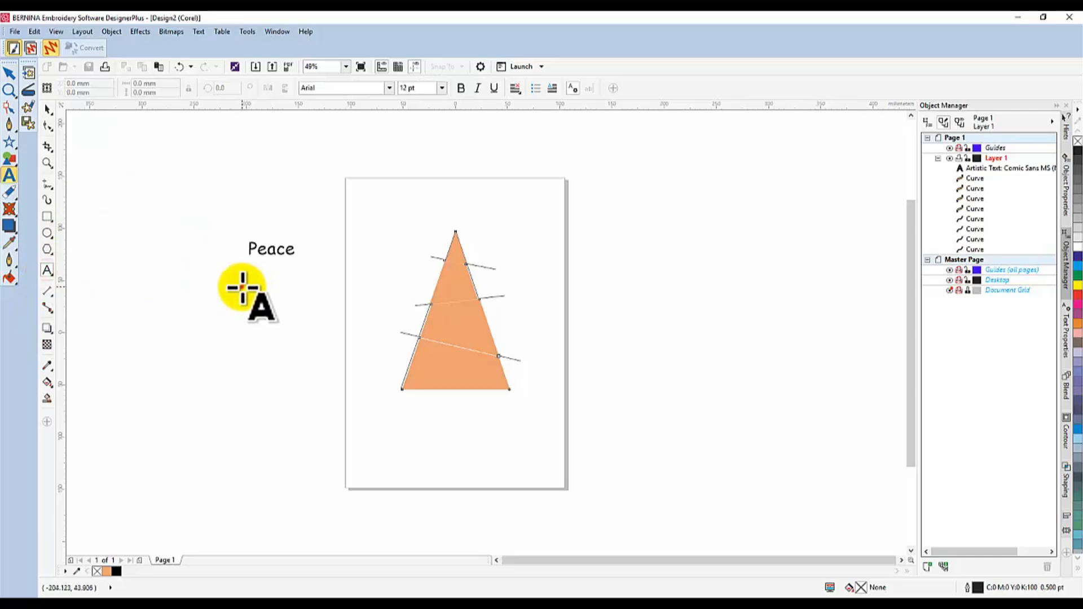
pyautogui.click(241, 286)
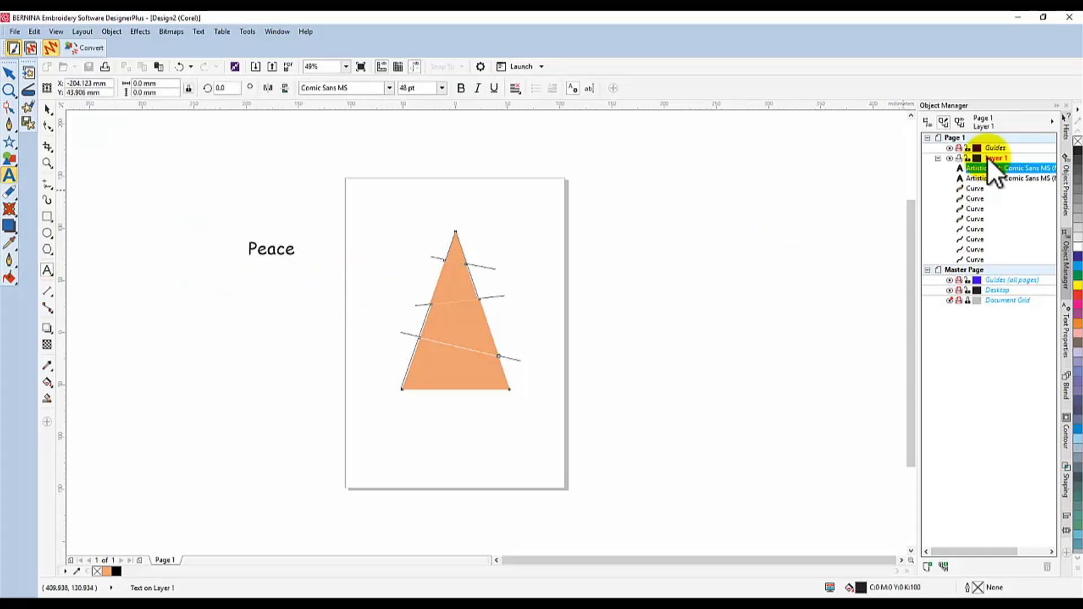
pyautogui.write('Noel')
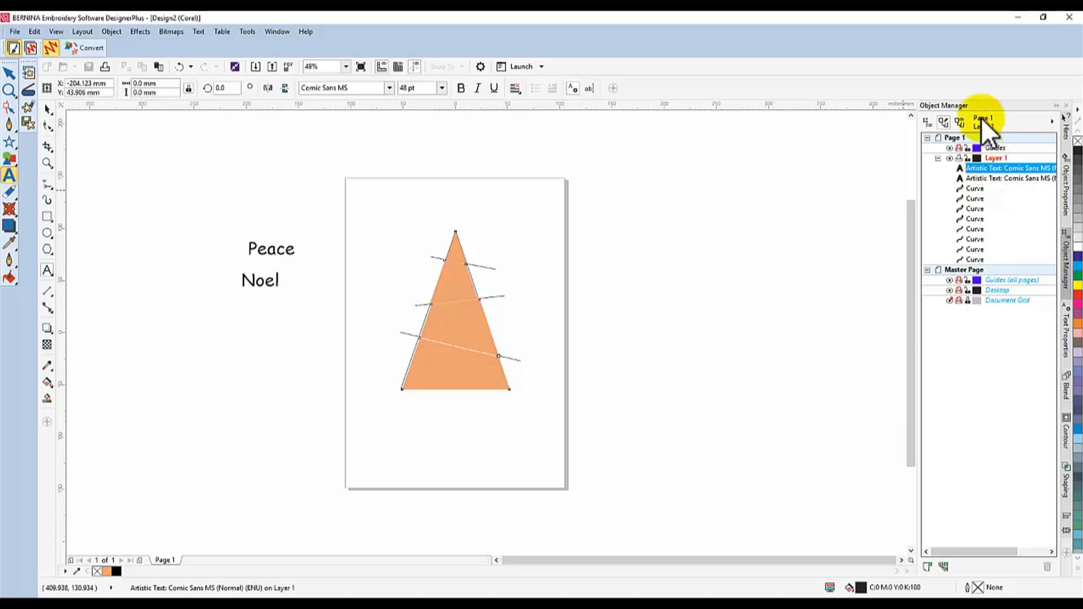
pyautogui.click(44, 106)
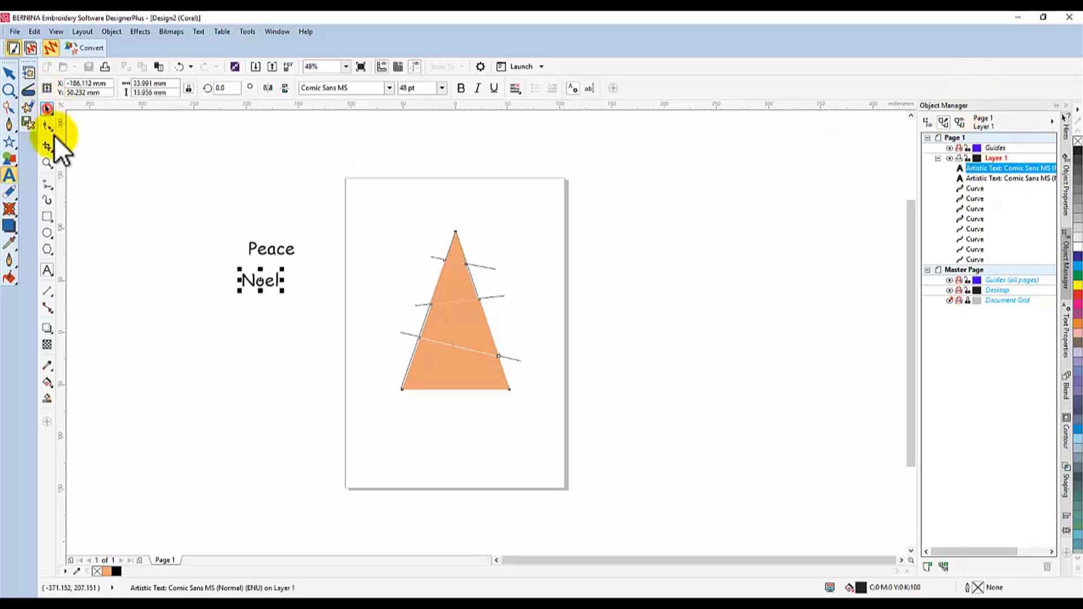
pyautogui.click(47, 270)
pyautogui.press('Escape')
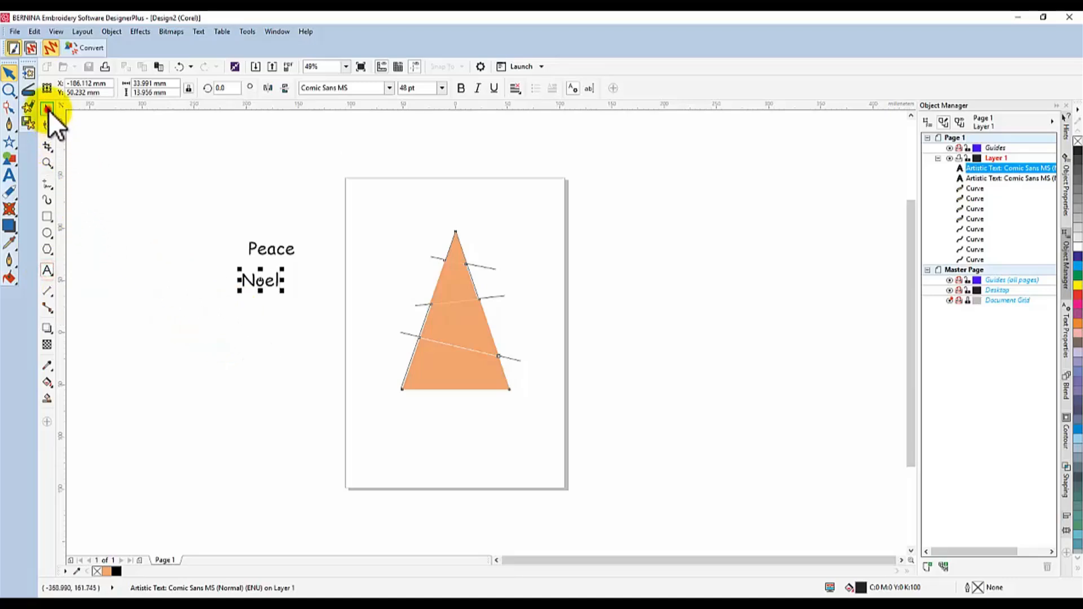
pyautogui.click(199, 283)
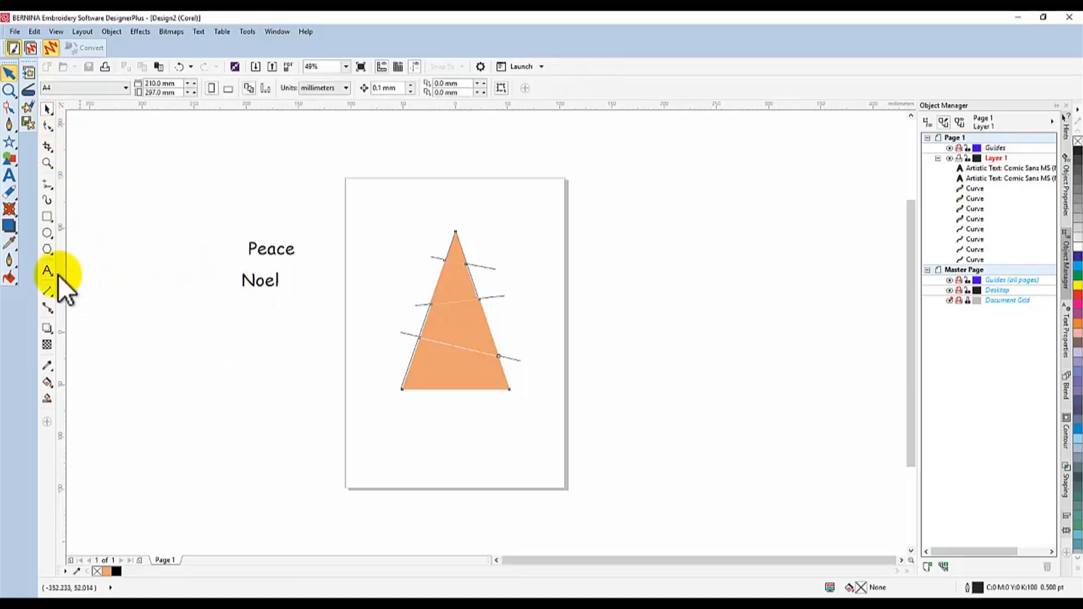
# - Add "Joy" as a third separate artistic text object below "Noel"
pyautogui.click(47, 272)
pyautogui.click(235, 325)
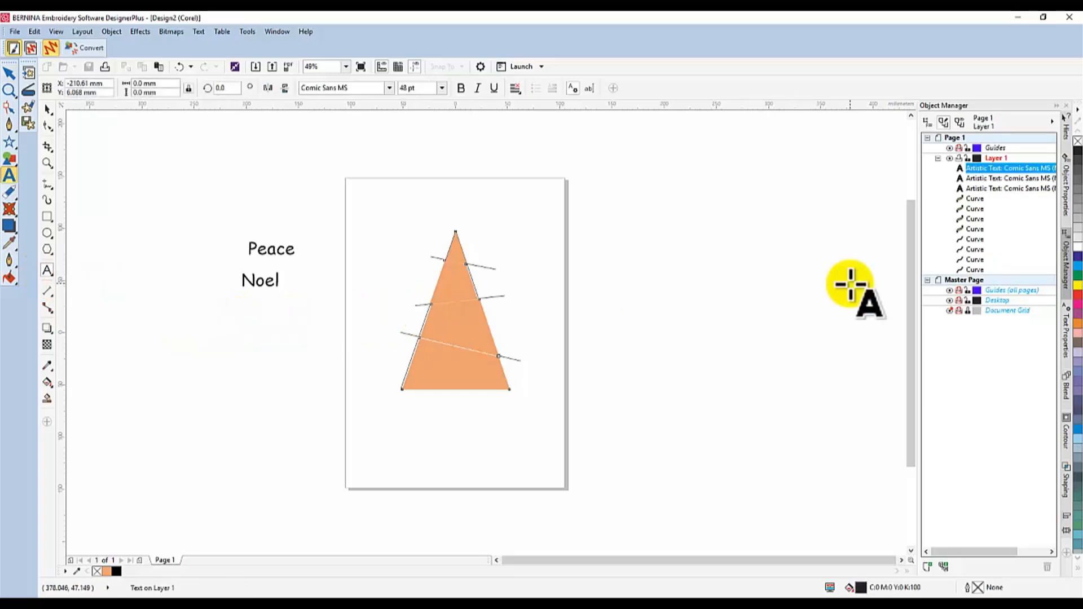
pyautogui.write('Joy')
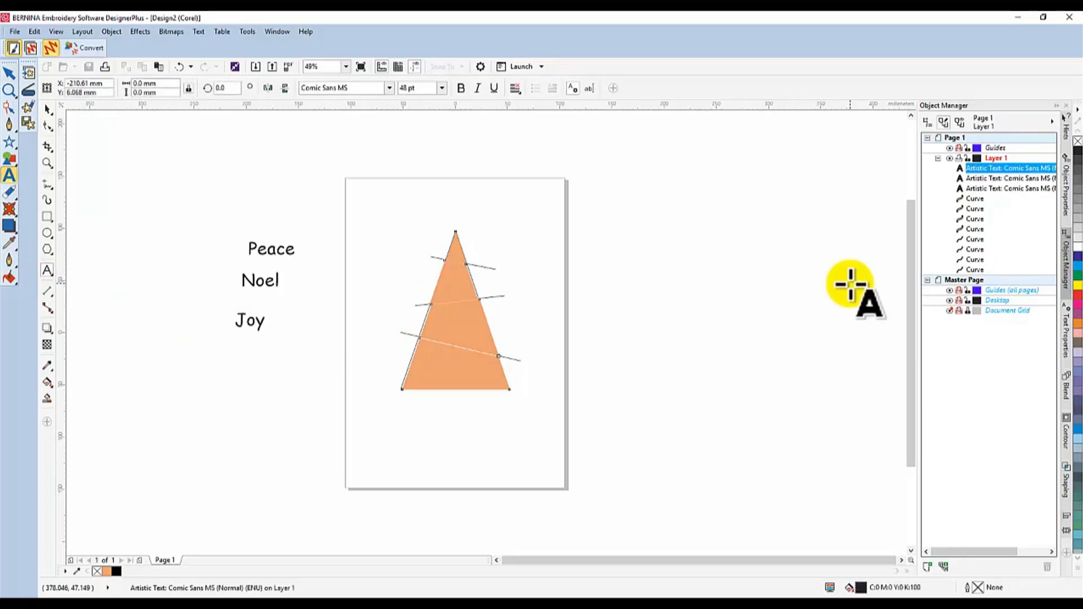
pyautogui.press('Escape')
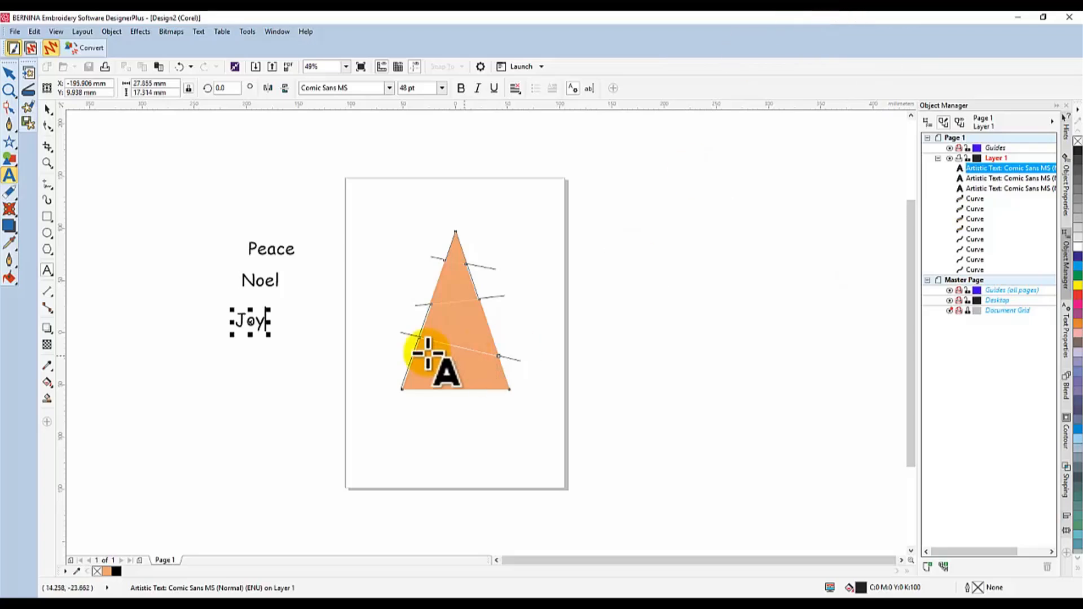
pyautogui.click(47, 108)
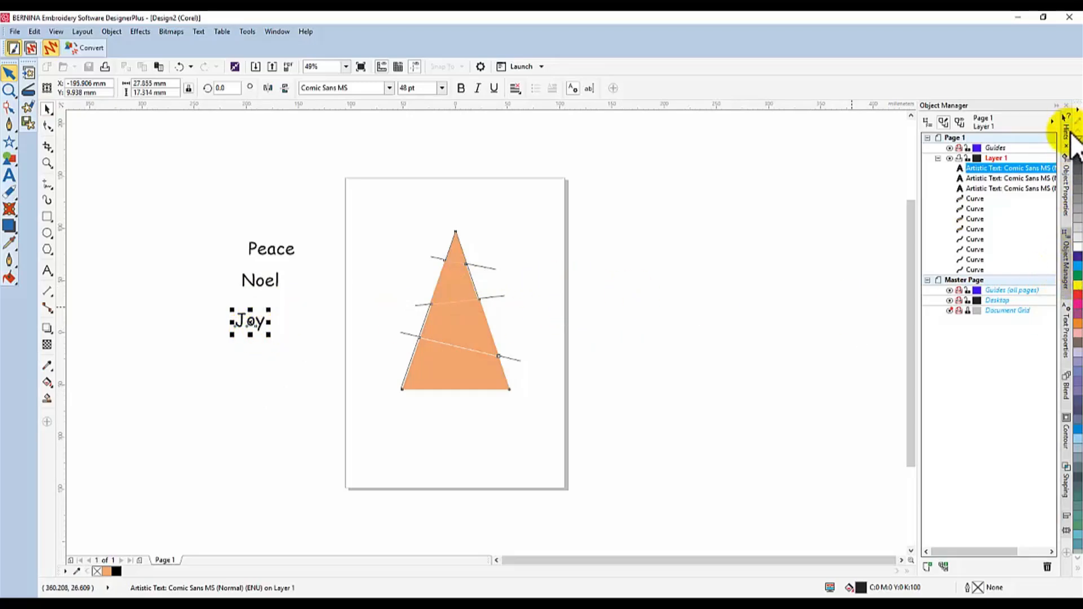
# - Color the words "Joy" and "Peace" green and "Noel" red, leaving nothing selected
pyautogui.click(1076, 275)
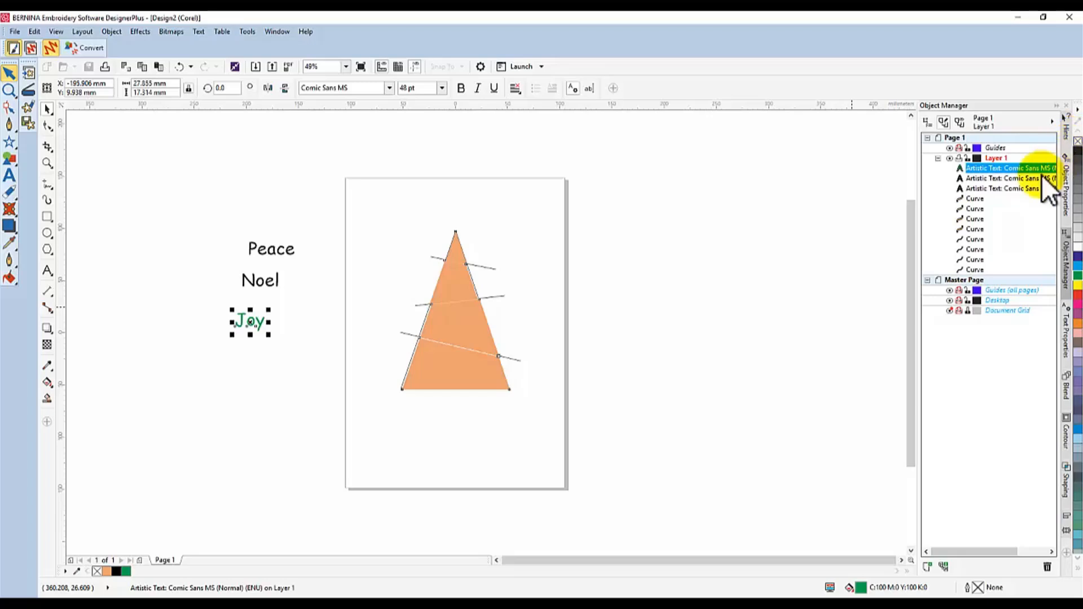
pyautogui.click(271, 252)
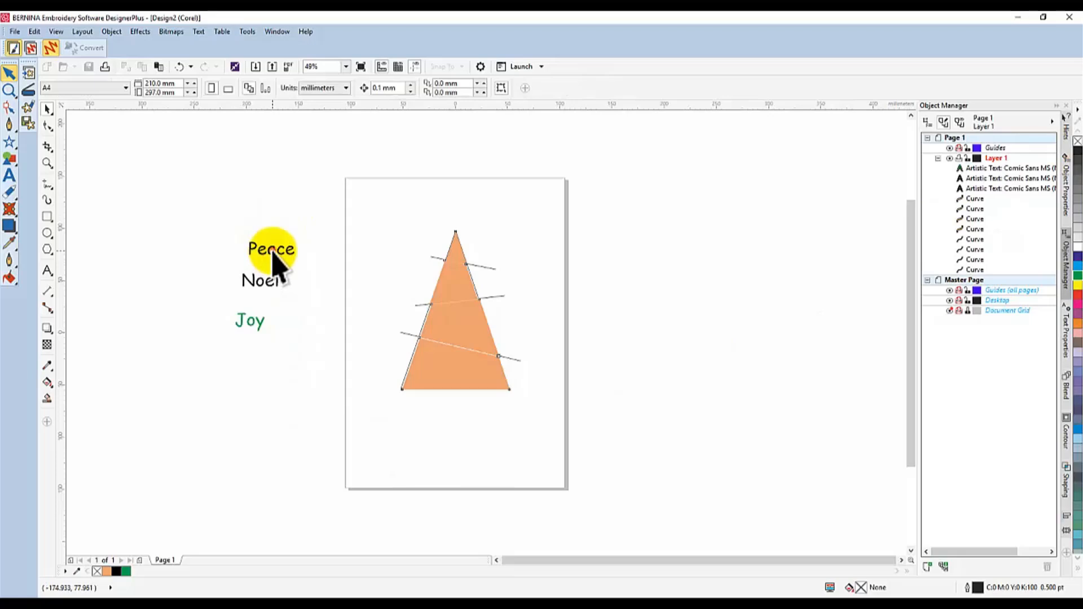
pyautogui.click(272, 254)
pyautogui.click(1075, 275)
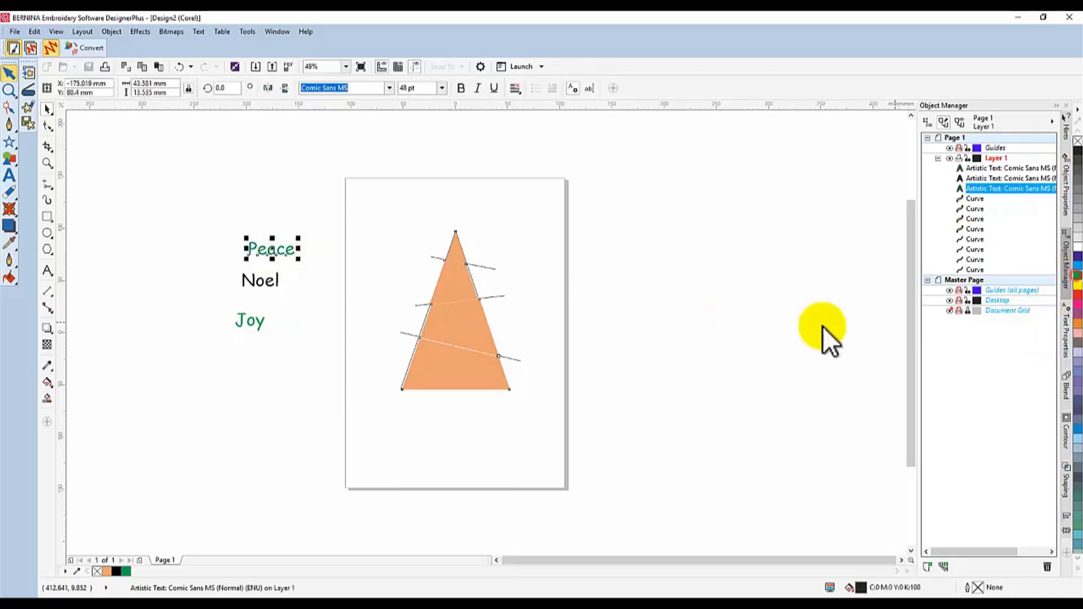
pyautogui.click(260, 282)
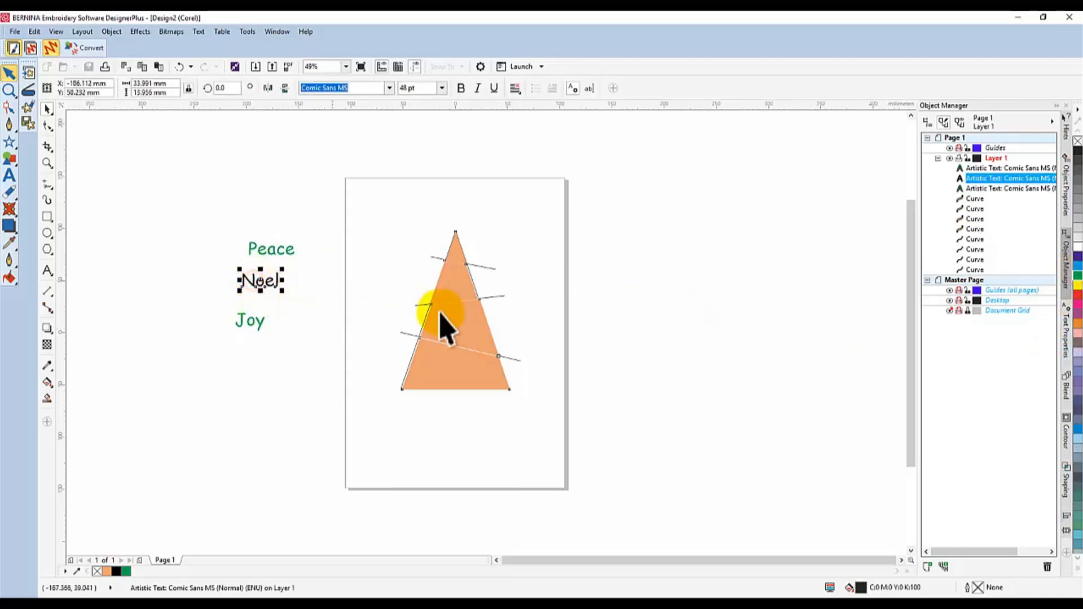
pyautogui.click(1075, 294)
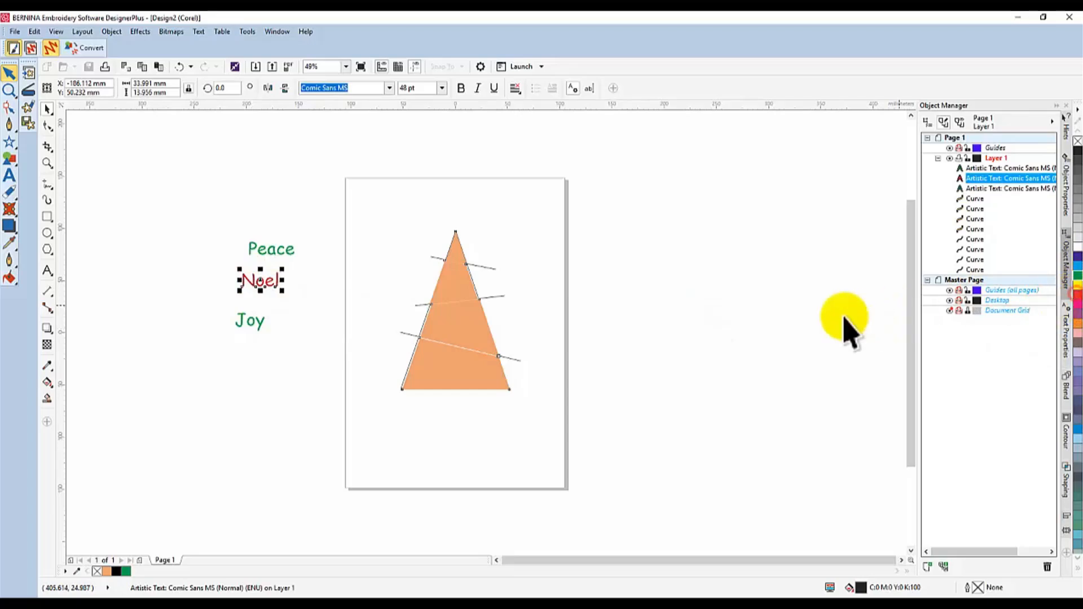
pyautogui.click(206, 201)
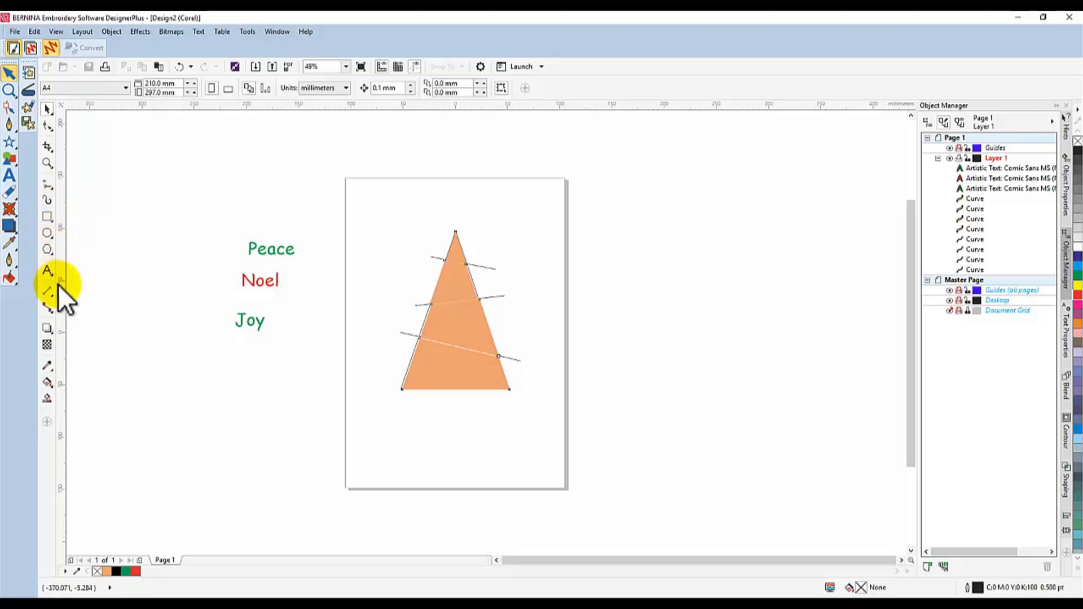
# - Activate the Envelope tool and select the word "Peace" for shaping
pyautogui.click(50, 330)
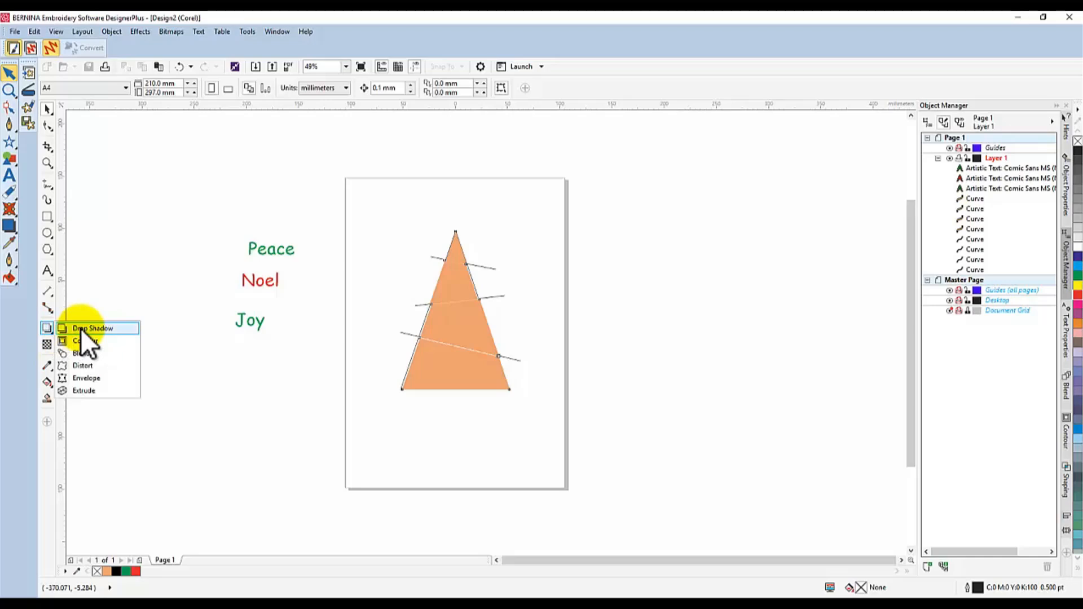
pyautogui.click(86, 378)
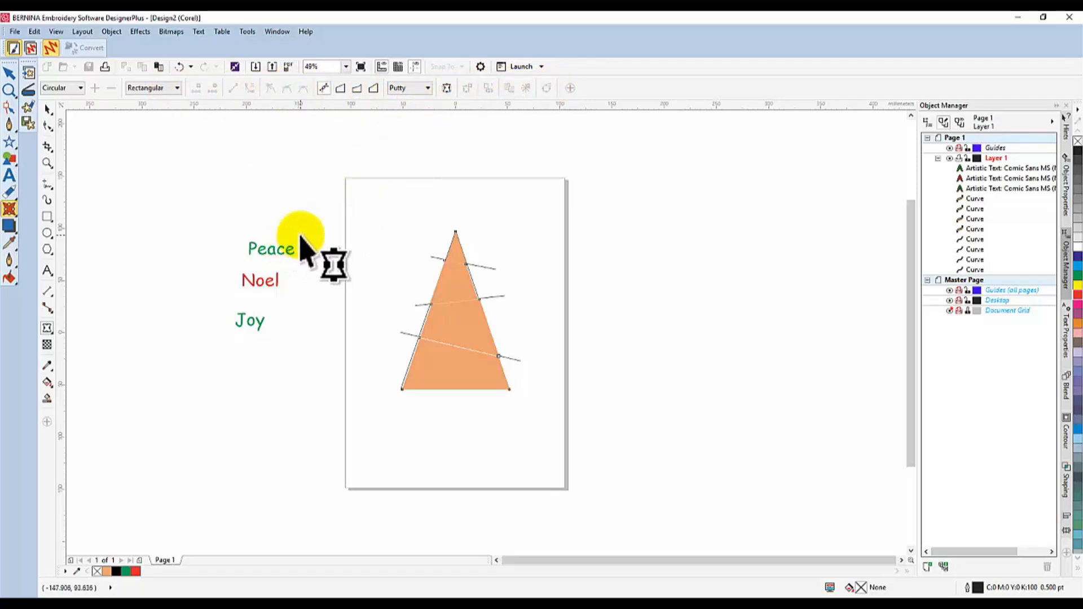
pyautogui.click(270, 253)
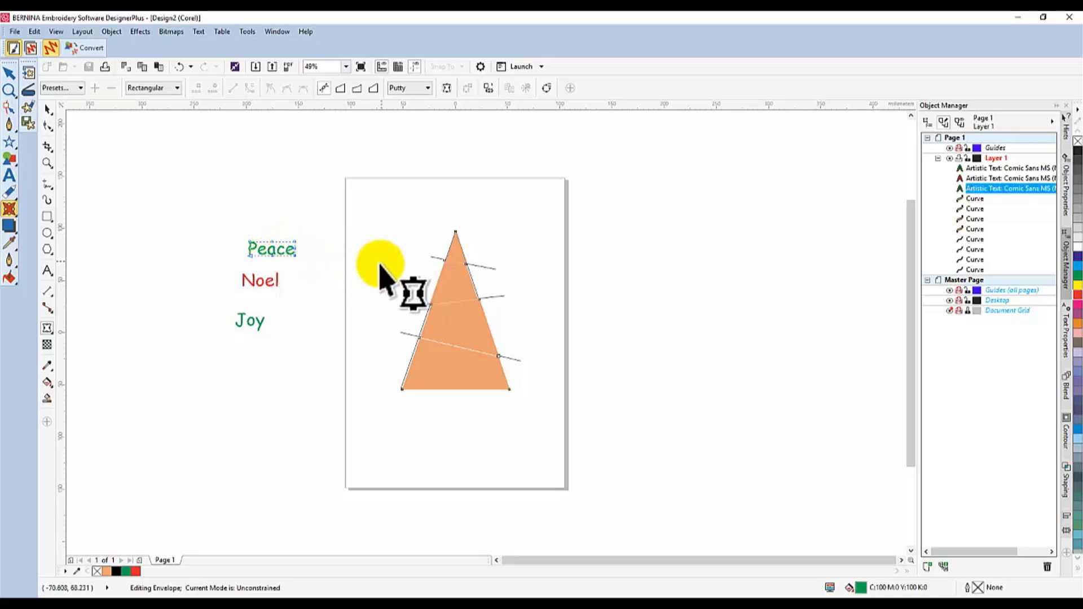
pyautogui.click(444, 367)
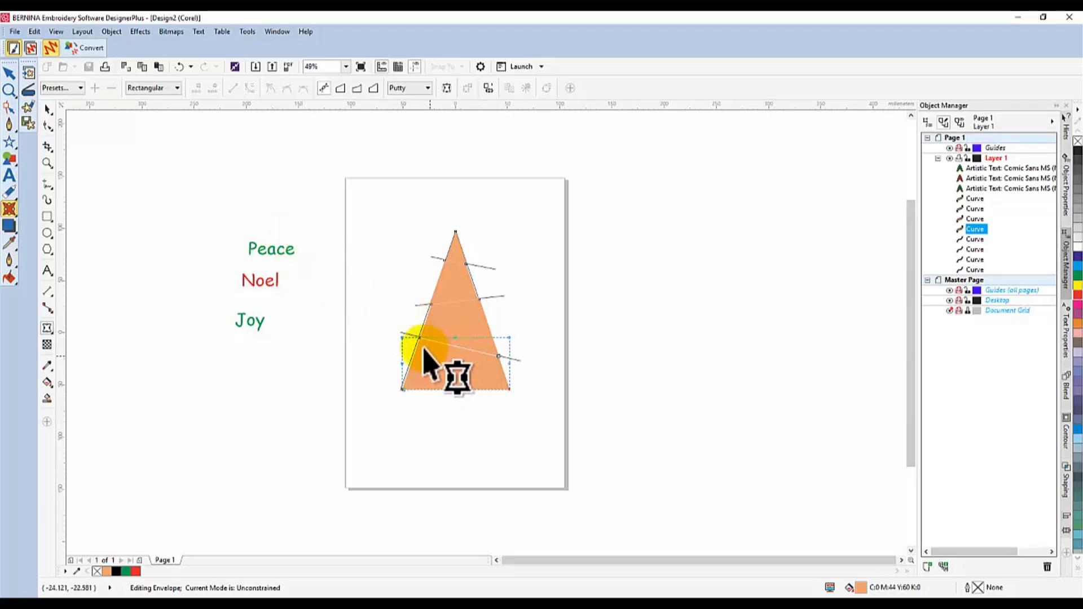
pyautogui.click(262, 257)
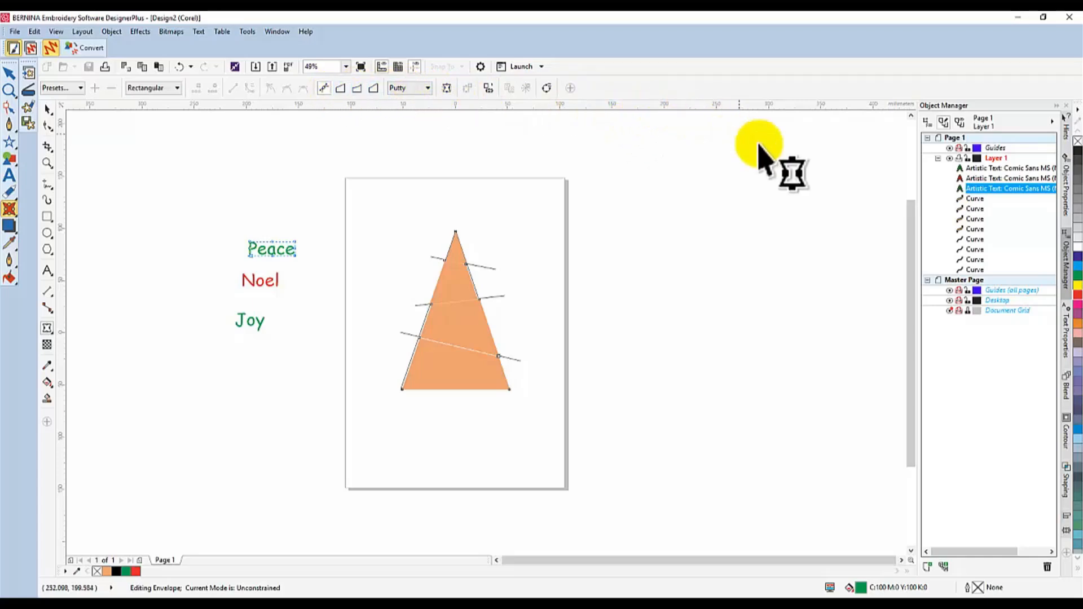
pyautogui.click(570, 89)
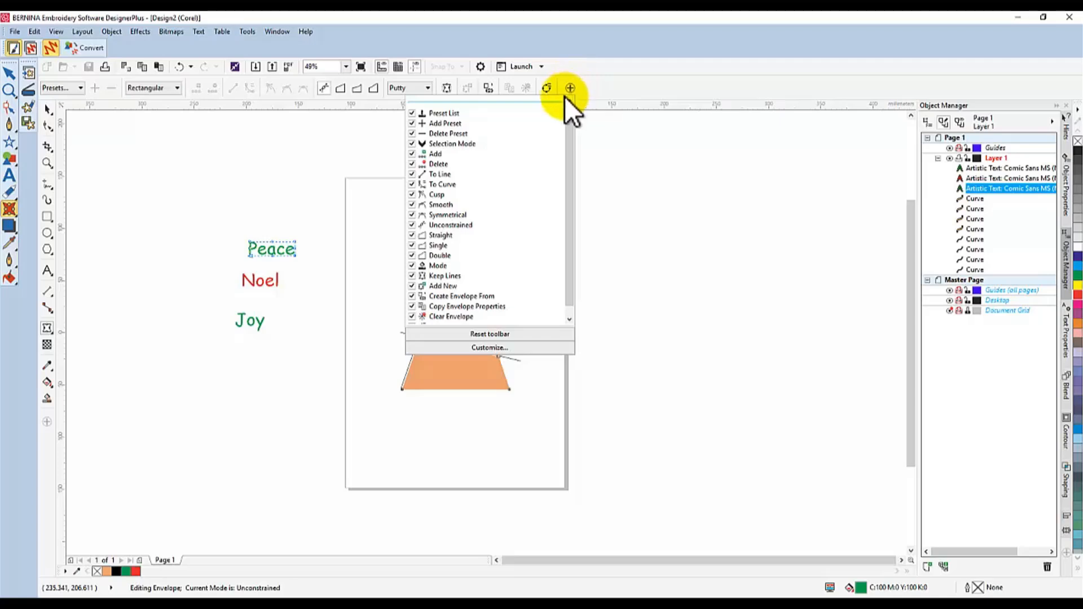
pyautogui.moveTo(569, 147); pyautogui.dragTo(574, 171)
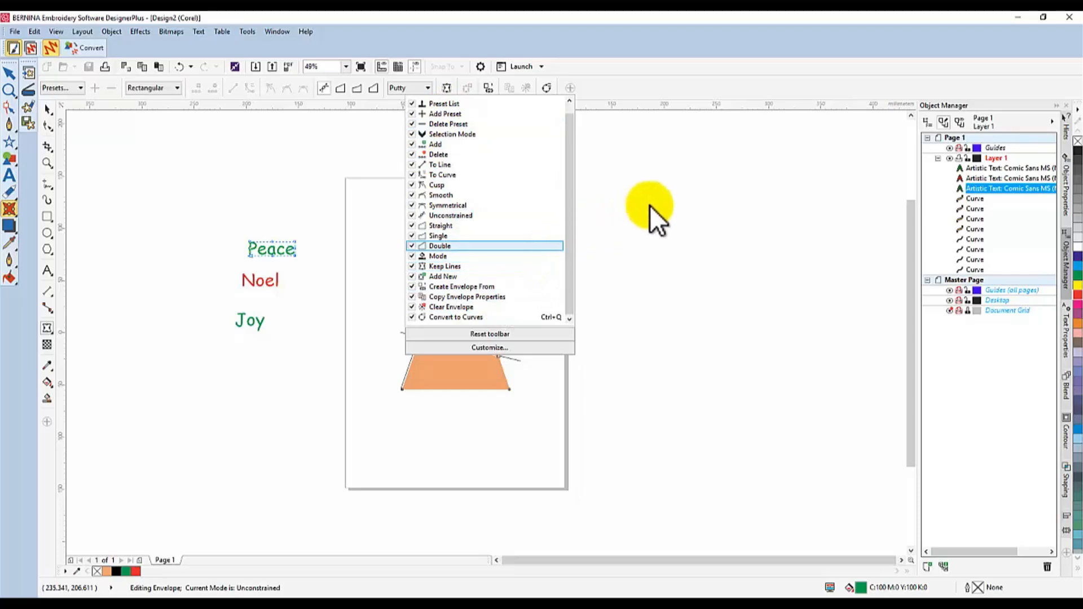
pyautogui.click(667, 204)
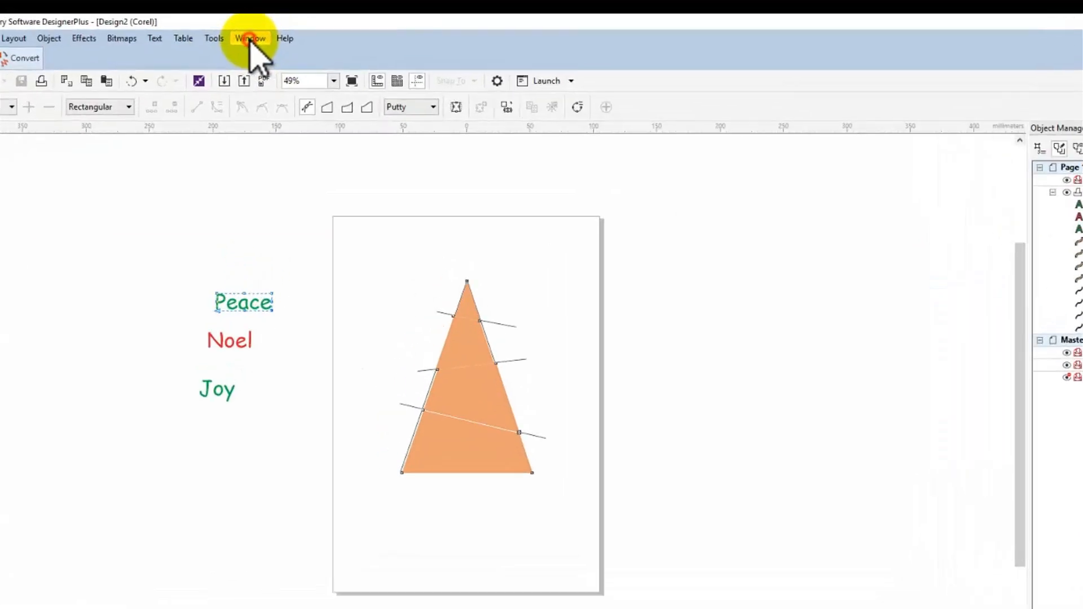
# - Show the Envelope docker for the selected word "Peace"
pyautogui.click(277, 31)
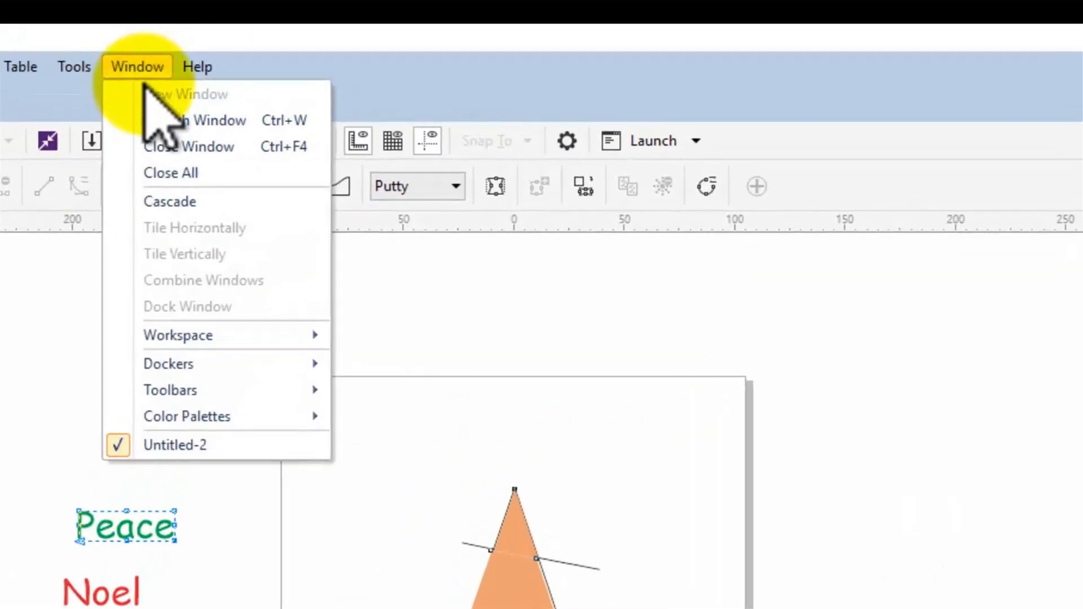
pyautogui.moveTo(192, 377)
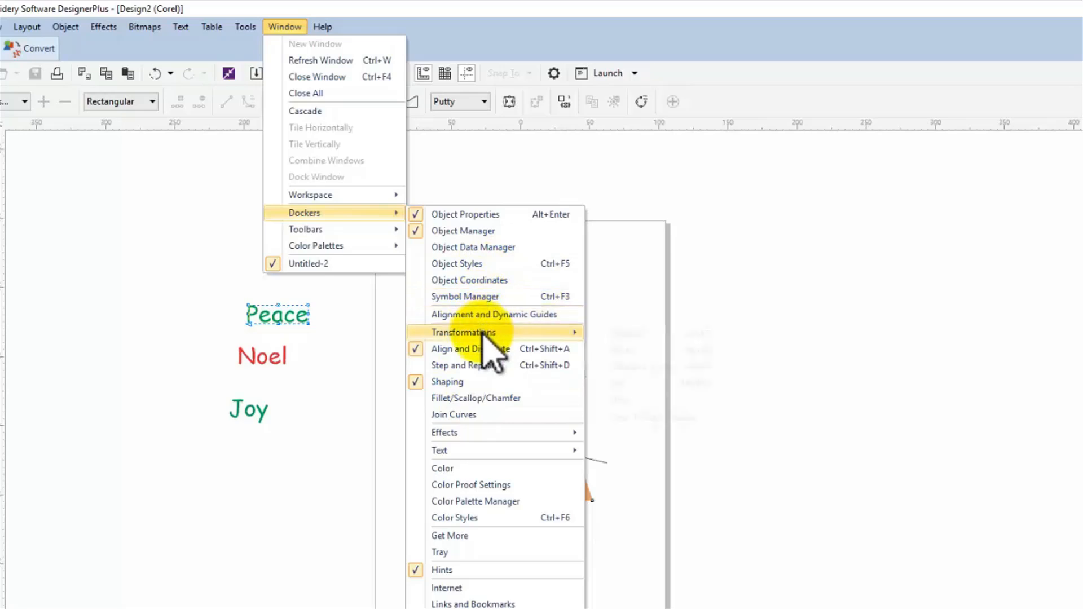
pyautogui.moveTo(482, 334)
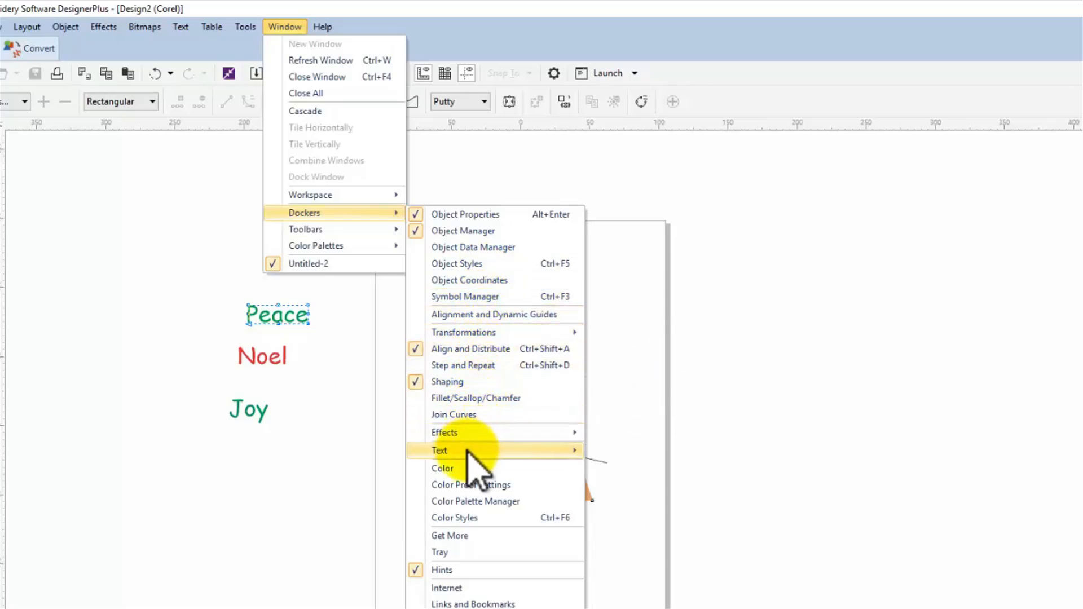
pyautogui.moveTo(472, 434)
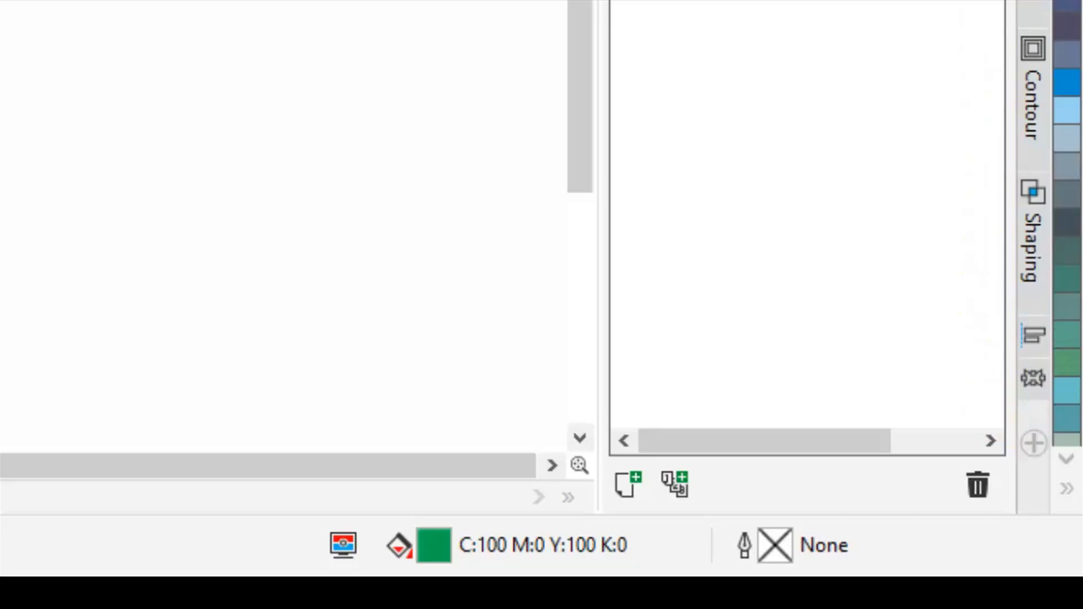
pyautogui.click(1032, 377)
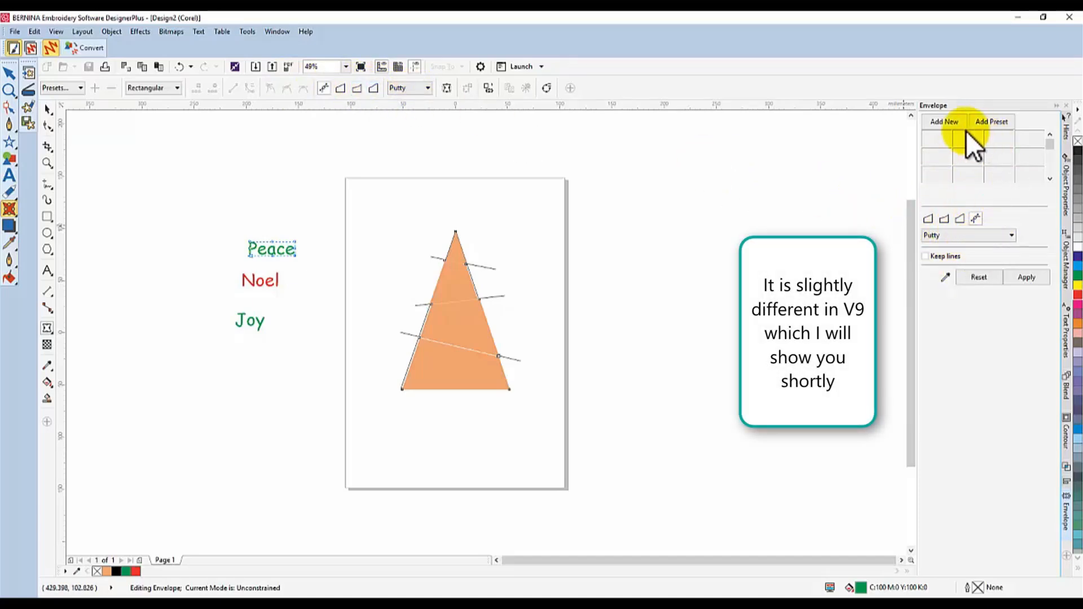
# - Create an envelope for "Peace" from the triangle's lowest section and move the shaped word up, clear of "Noel"
pyautogui.click(944, 277)
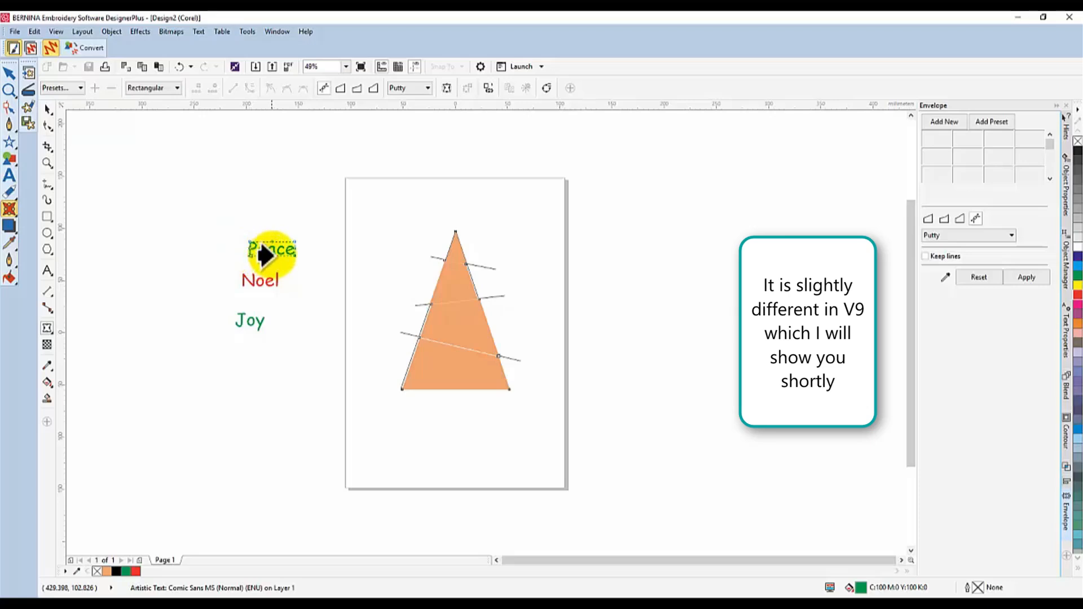
pyautogui.click(433, 367)
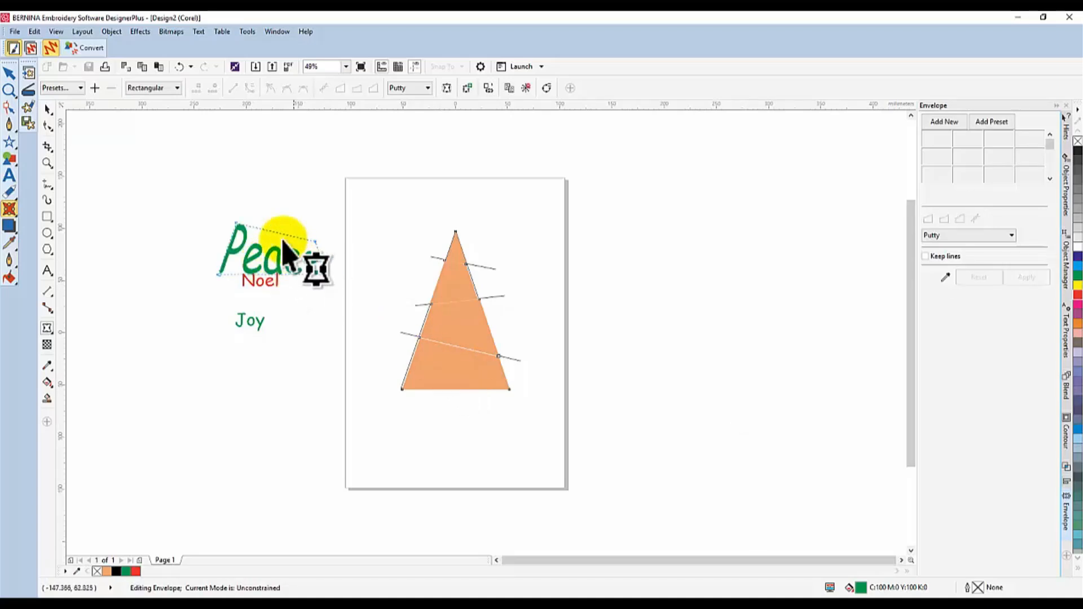
pyautogui.moveTo(283, 241)
pyautogui.mouseDown()
pyautogui.moveTo(278, 267)
pyautogui.moveTo(270, 253)
pyautogui.mouseUp()
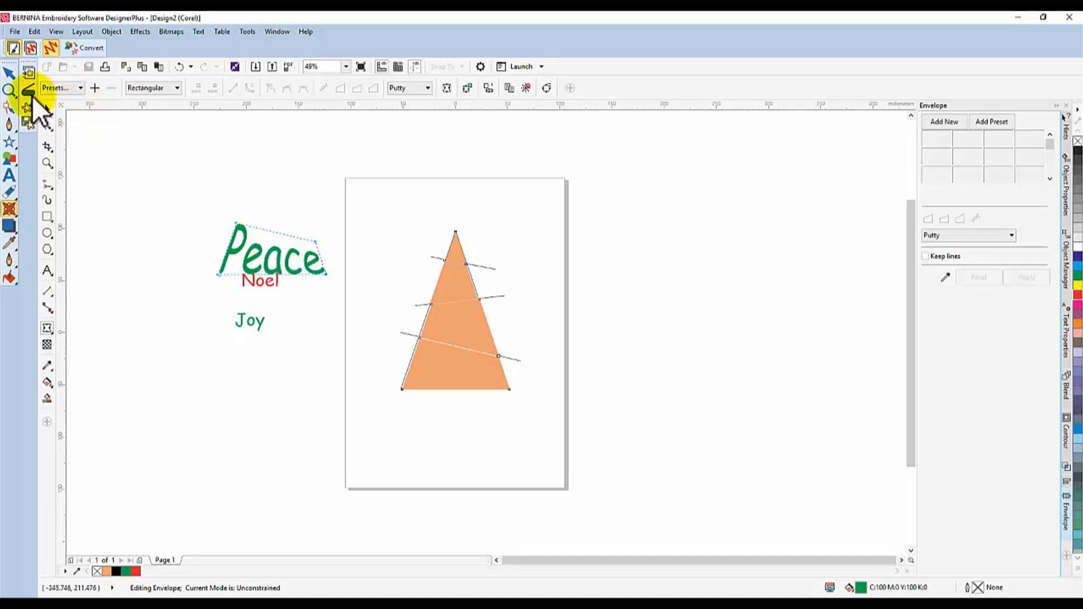
pyautogui.press('space')
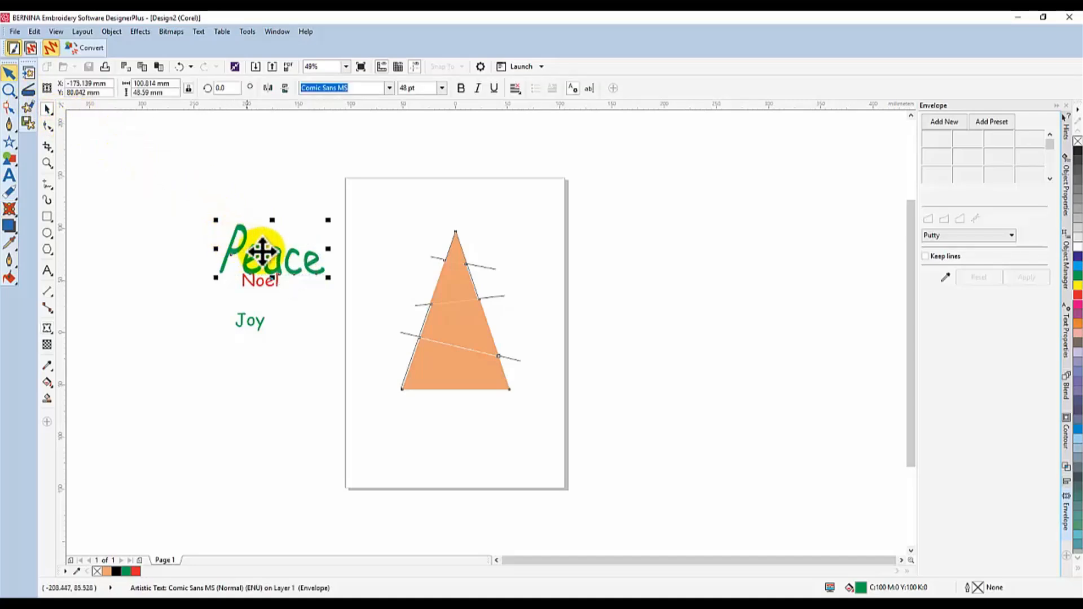
pyautogui.moveTo(278, 257); pyautogui.dragTo(276, 203)
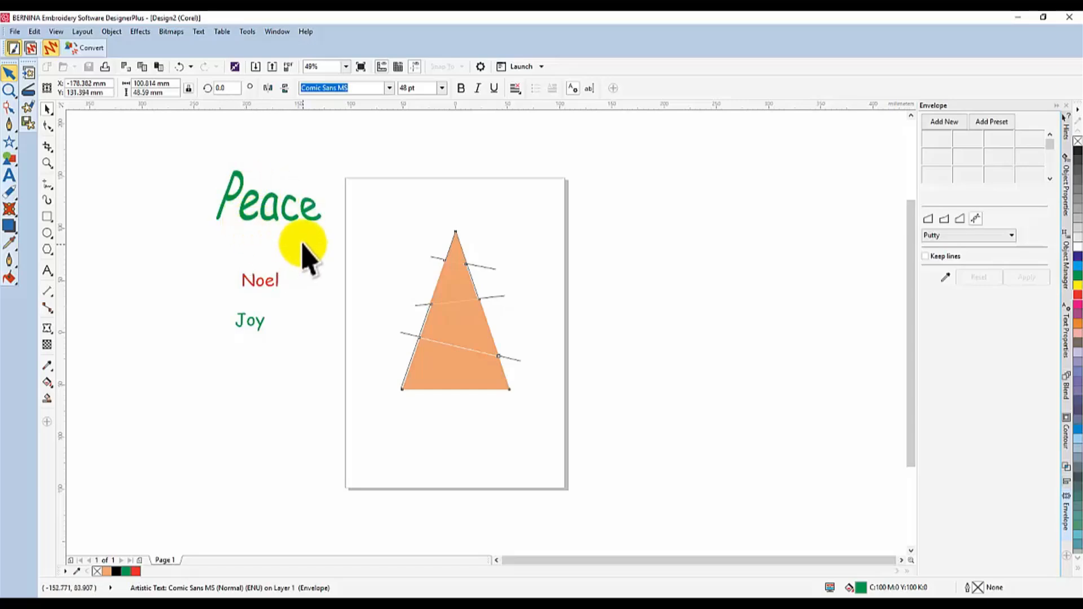
# - Create an envelope for "Noel" from the triangle section just above the lowest one and deselect the word
pyautogui.click(258, 282)
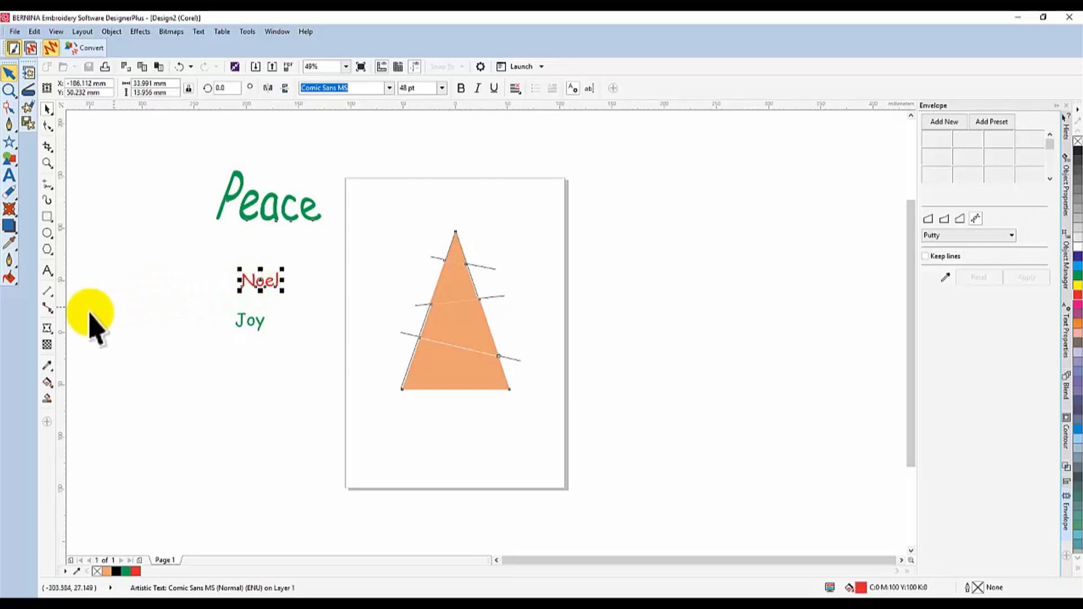
pyautogui.click(48, 329)
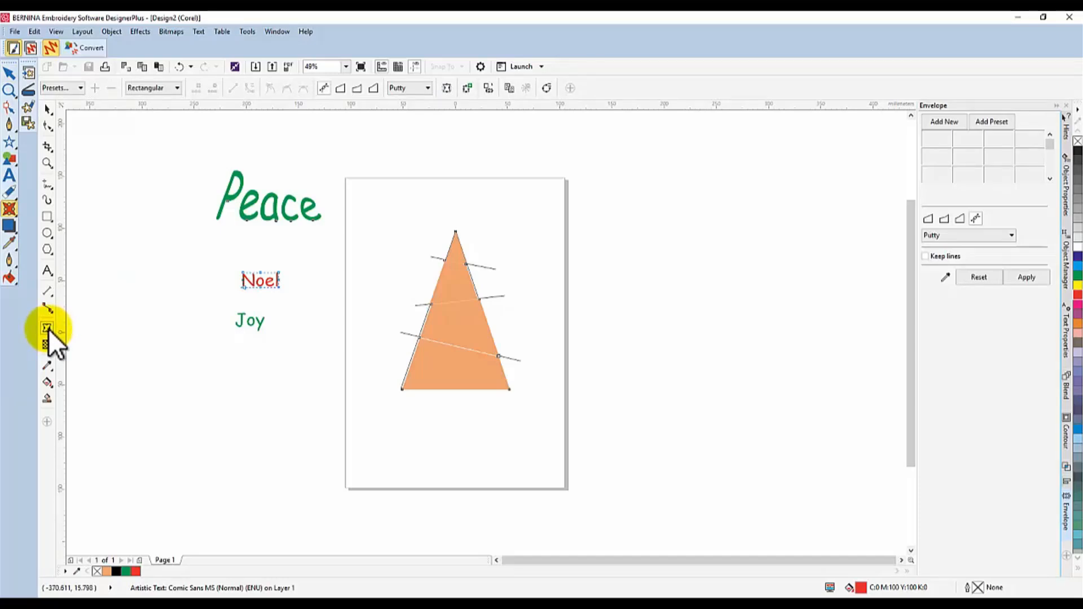
pyautogui.click(944, 278)
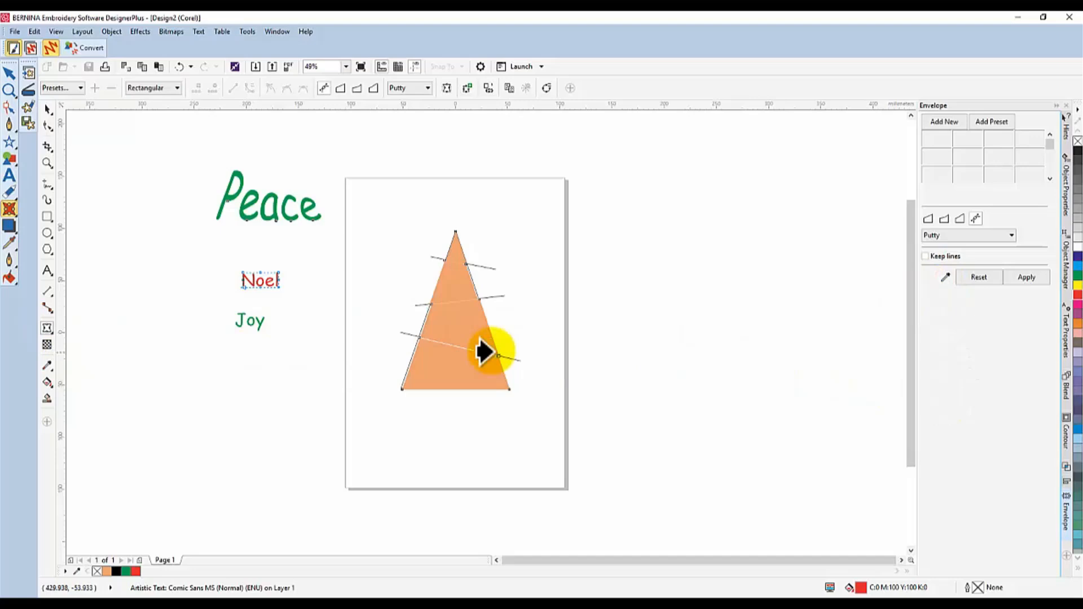
pyautogui.click(444, 315)
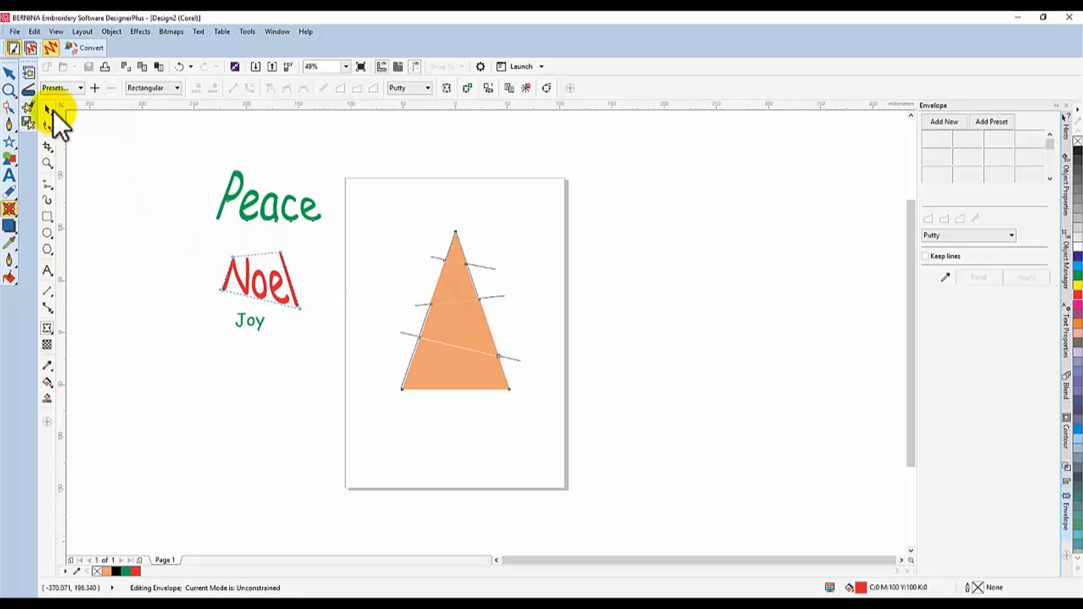
pyautogui.click(49, 109)
pyautogui.click(167, 198)
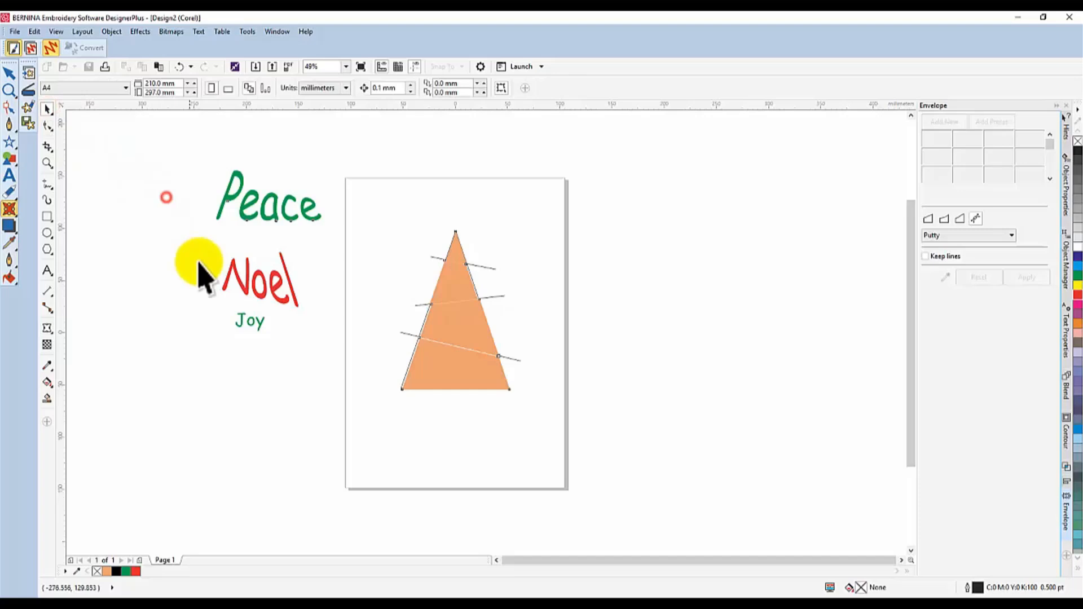
# - Create an envelope for "Joy" from the triangle section between the upper two dividing lines
pyautogui.click(261, 324)
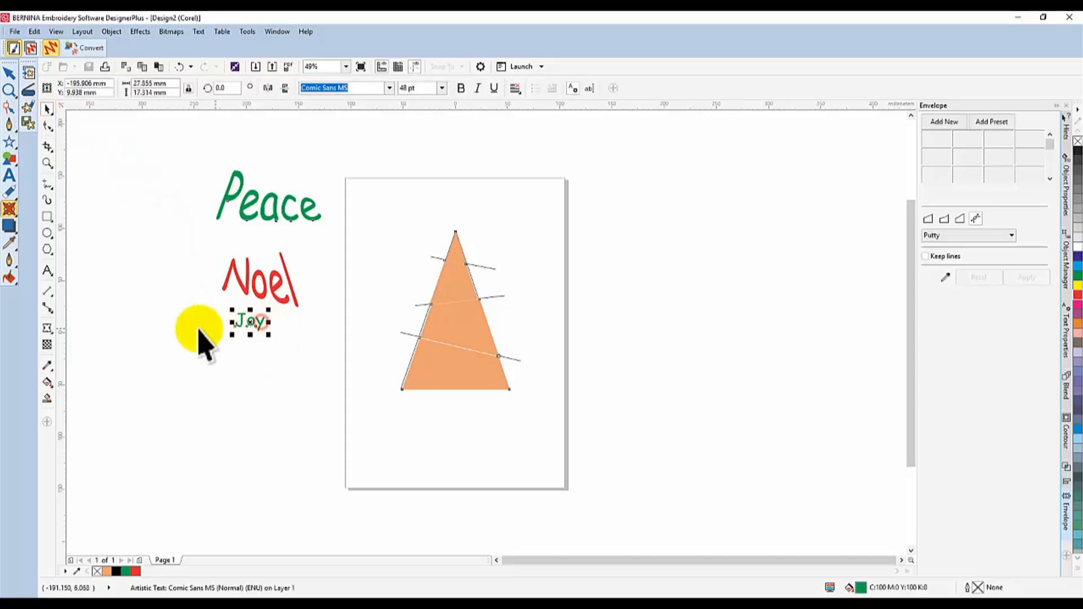
pyautogui.click(47, 328)
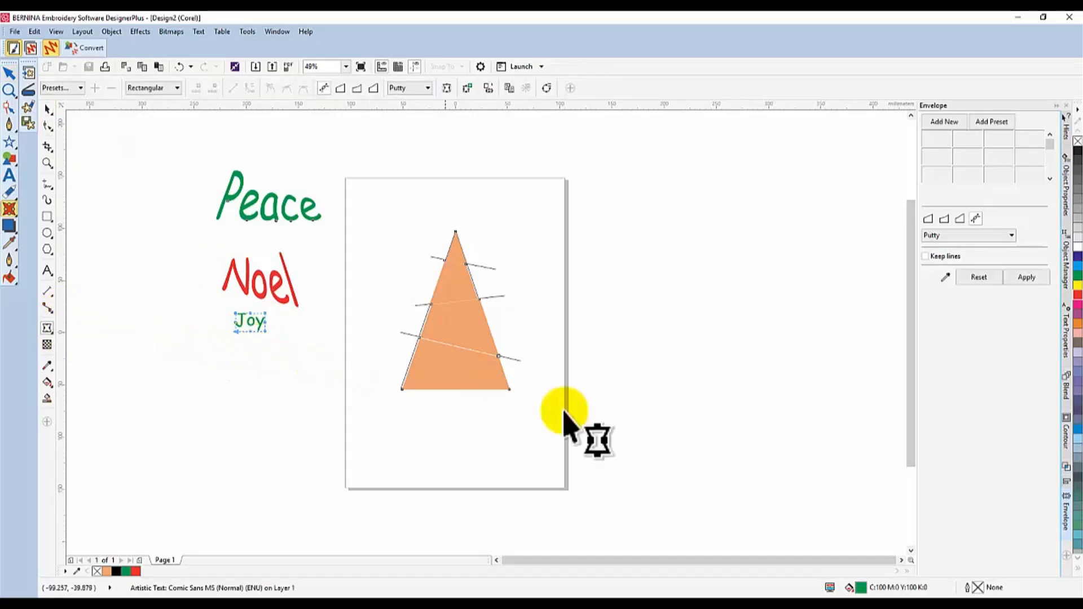
pyautogui.click(945, 276)
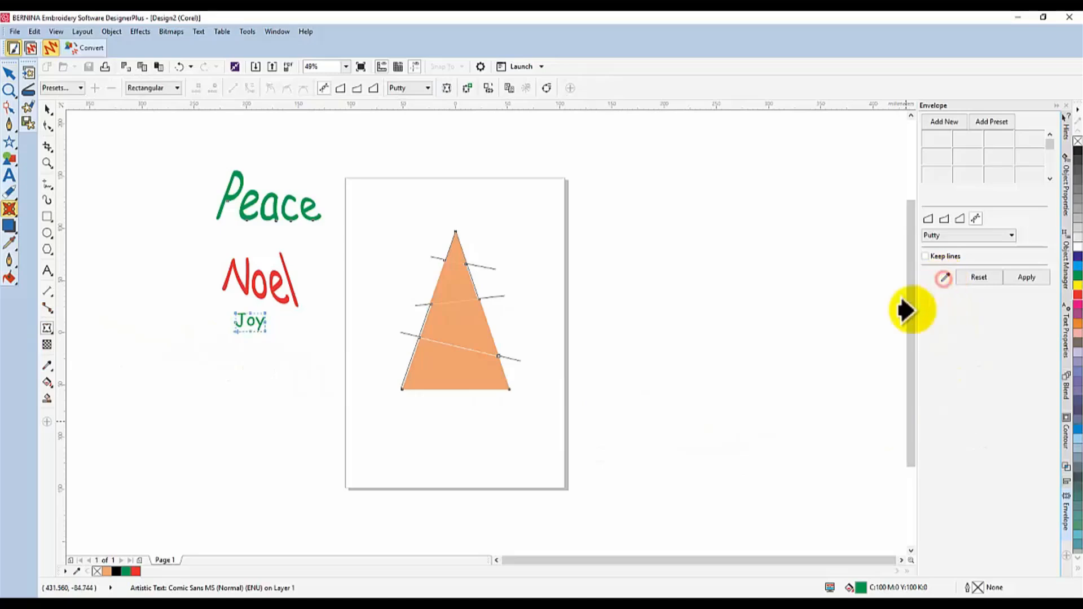
pyautogui.click(448, 287)
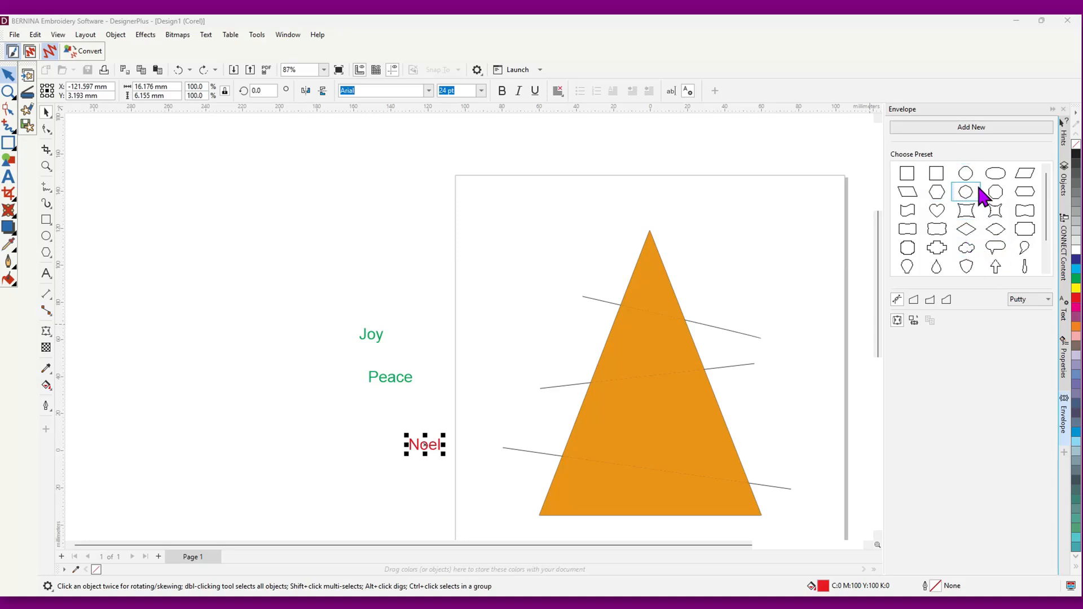
# - In the V9 document, add a new envelope to the selected word "Noel" and browse the preset envelope shapes
pyautogui.click(978, 127)
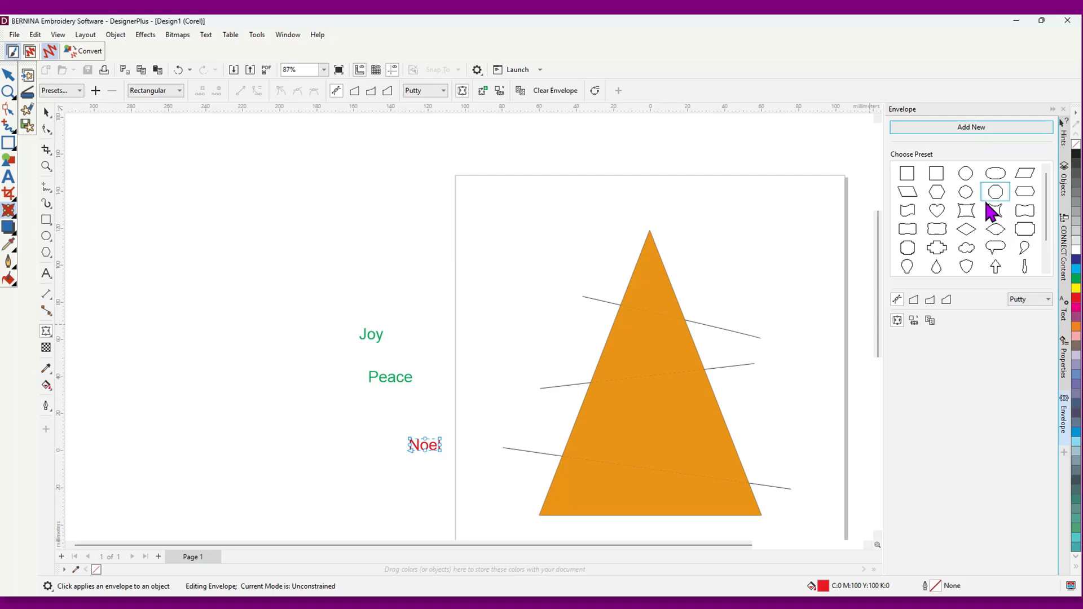
pyautogui.moveTo(1045, 205)
pyautogui.mouseDown()
pyautogui.moveTo(1049, 246)
pyautogui.moveTo(1040, 185)
pyautogui.mouseUp()
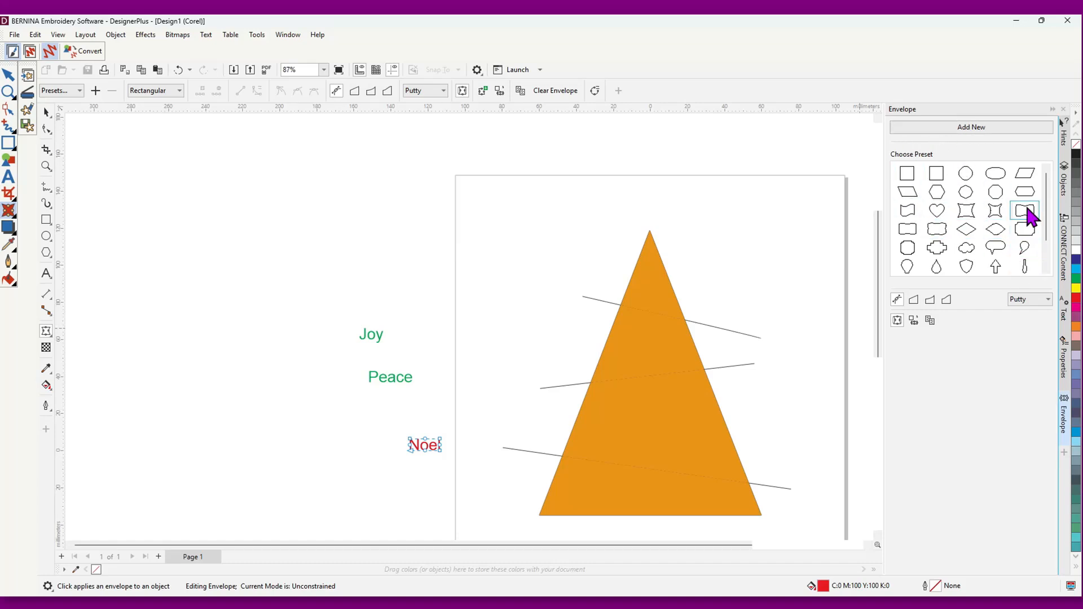
pyautogui.moveTo(1043, 207)
pyautogui.mouseDown()
pyautogui.moveTo(1045, 244)
pyautogui.moveTo(1043, 195)
pyautogui.mouseUp()
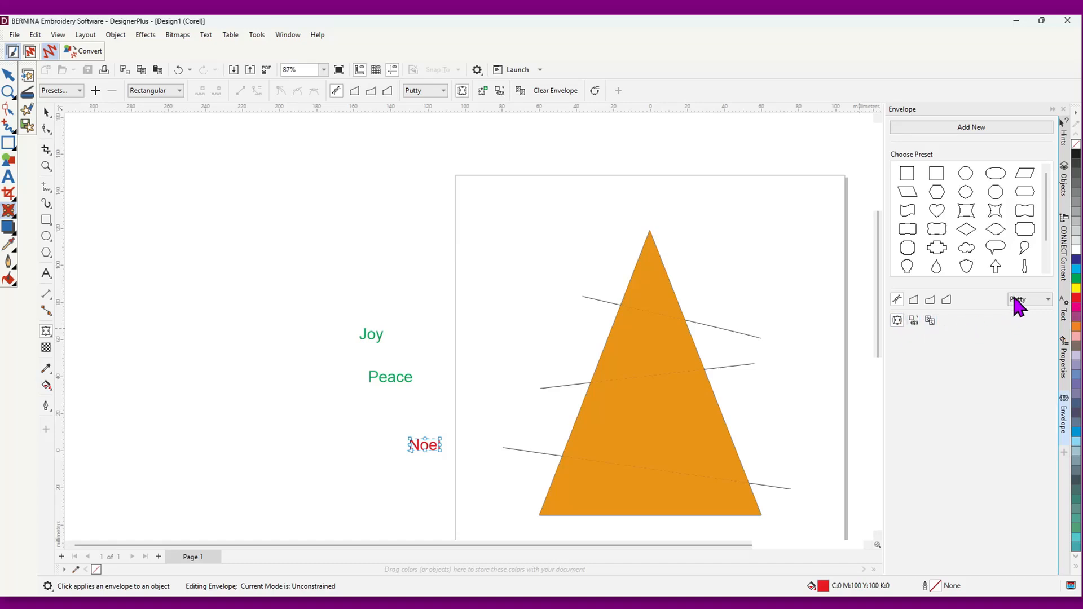
# - Create an envelope for the word "Peace" from the triangle section between the lower two dividing lines
pyautogui.click(499, 92)
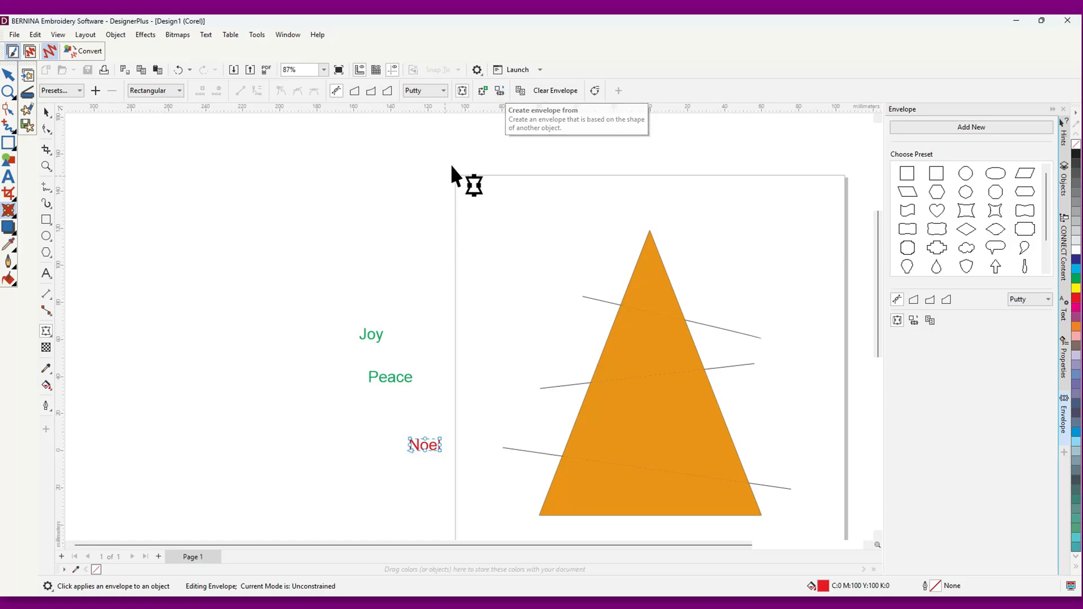
pyautogui.click(387, 374)
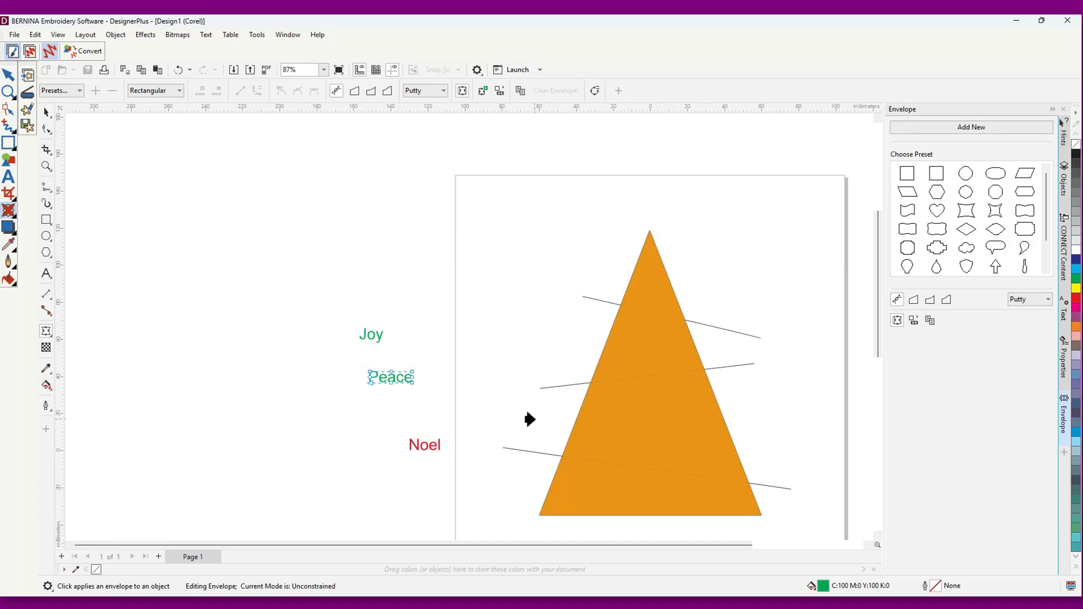
pyautogui.click(626, 420)
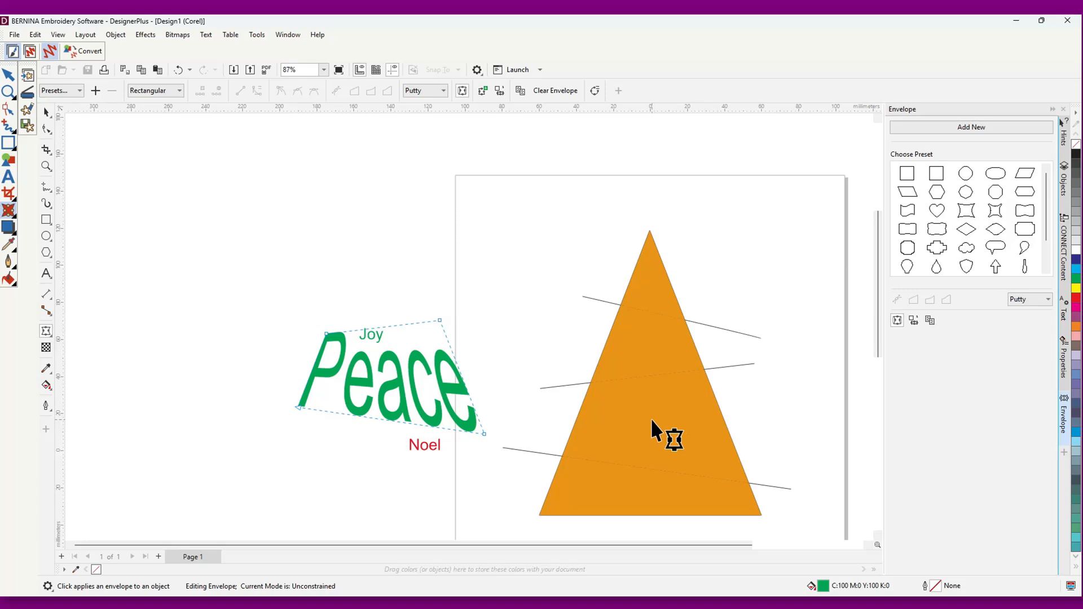
pyautogui.click(499, 91)
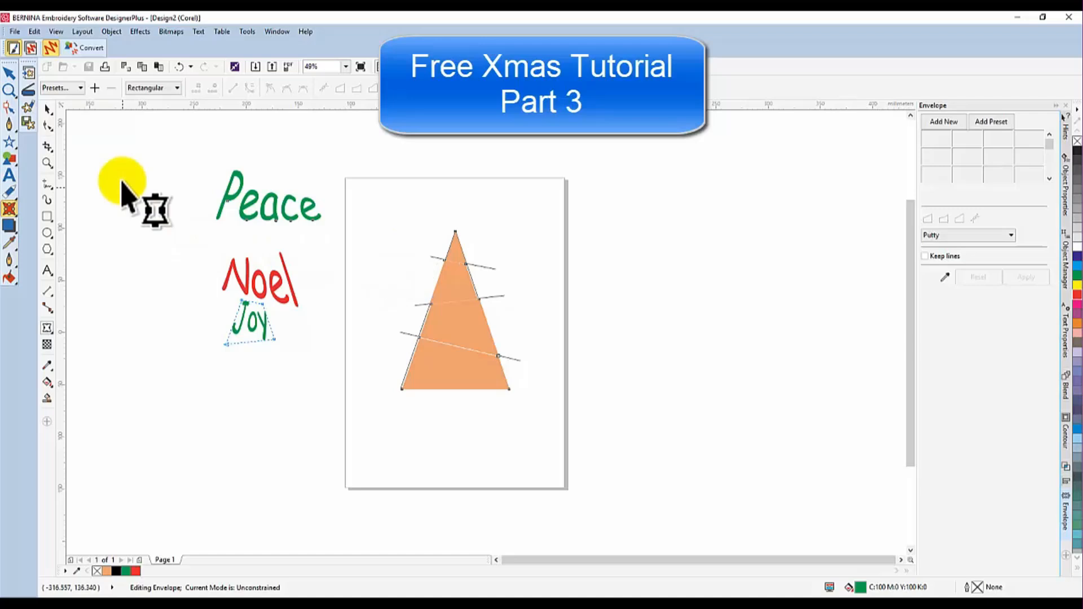
# - Back in the Design2 document, leave the Envelope tool and deselect the shaped word "Joy"
pyautogui.click(48, 107)
pyautogui.click(187, 212)
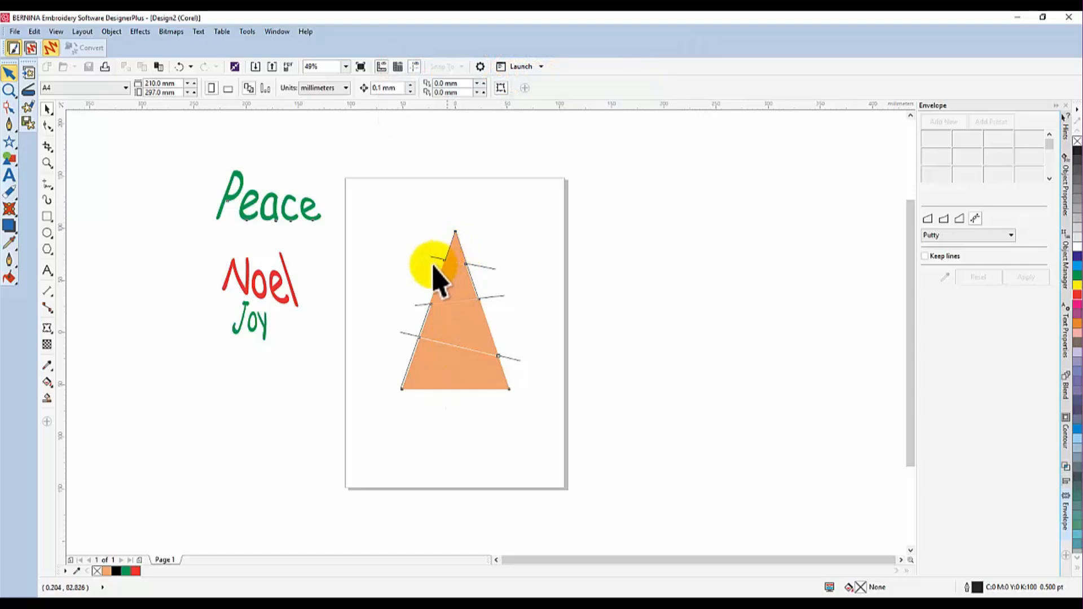
# - Delete the four orange filled section shapes, leaving only the triangle outline and its dividing lines
pyautogui.moveTo(470, 261); pyautogui.dragTo(456, 254)
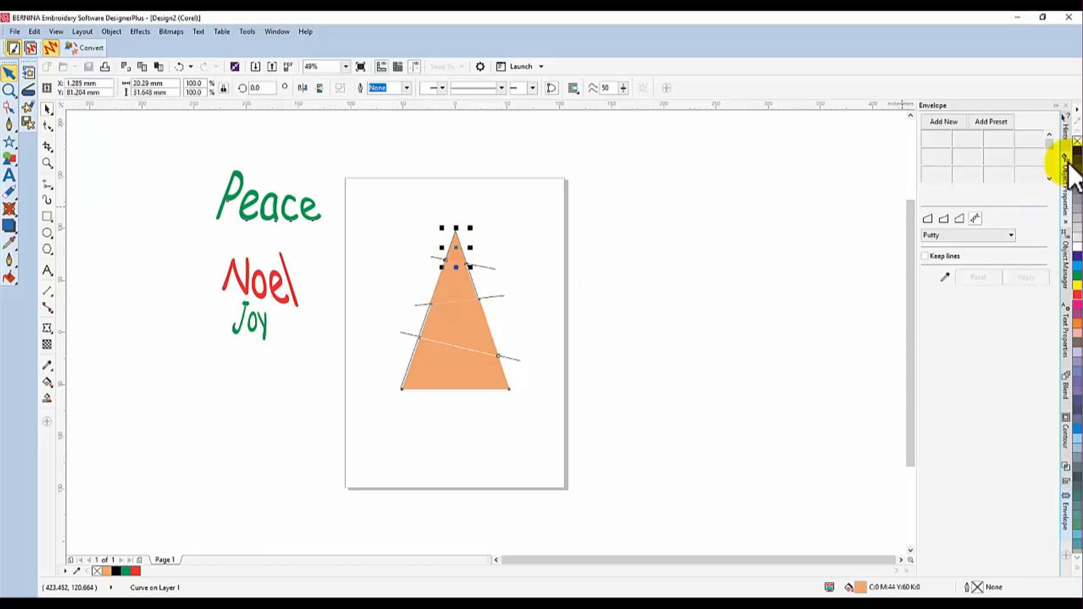
pyautogui.click(1065, 250)
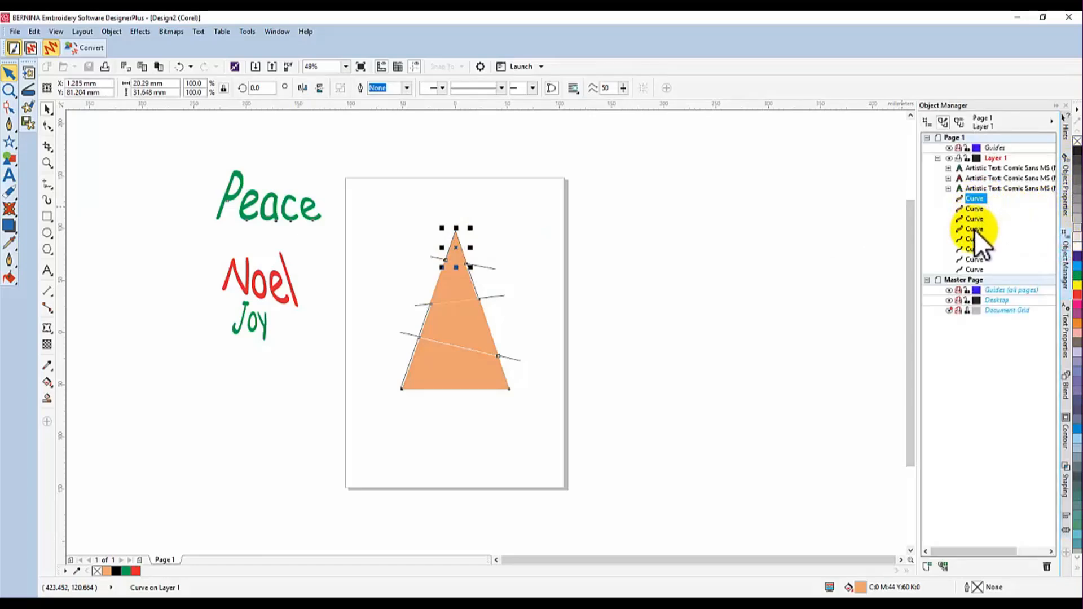
pyautogui.keyDown('shift'); pyautogui.click(973, 227); pyautogui.keyUp('shift')
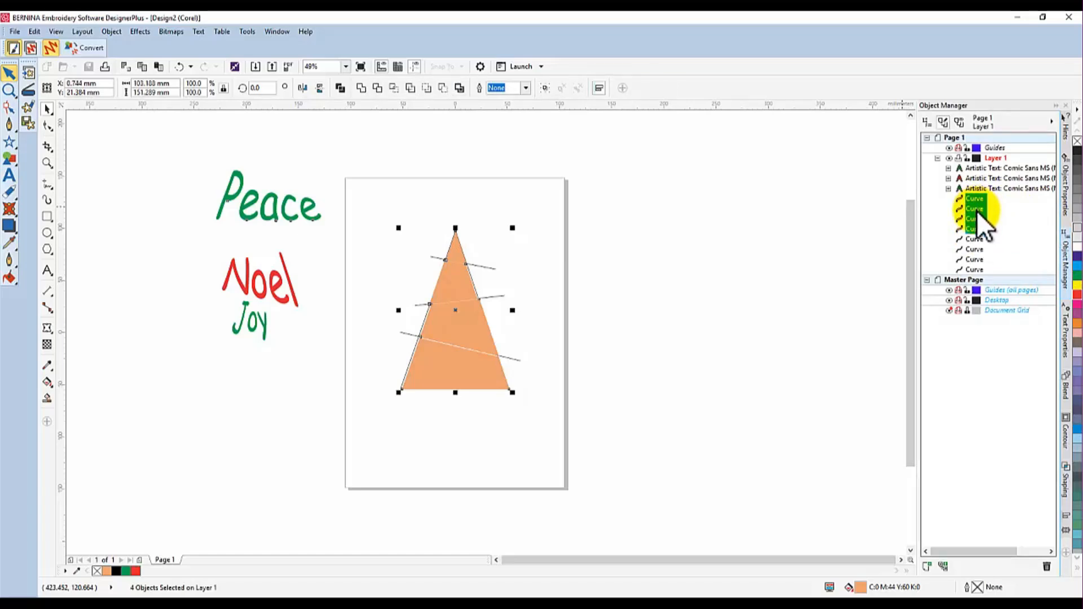
pyautogui.press('Delete')
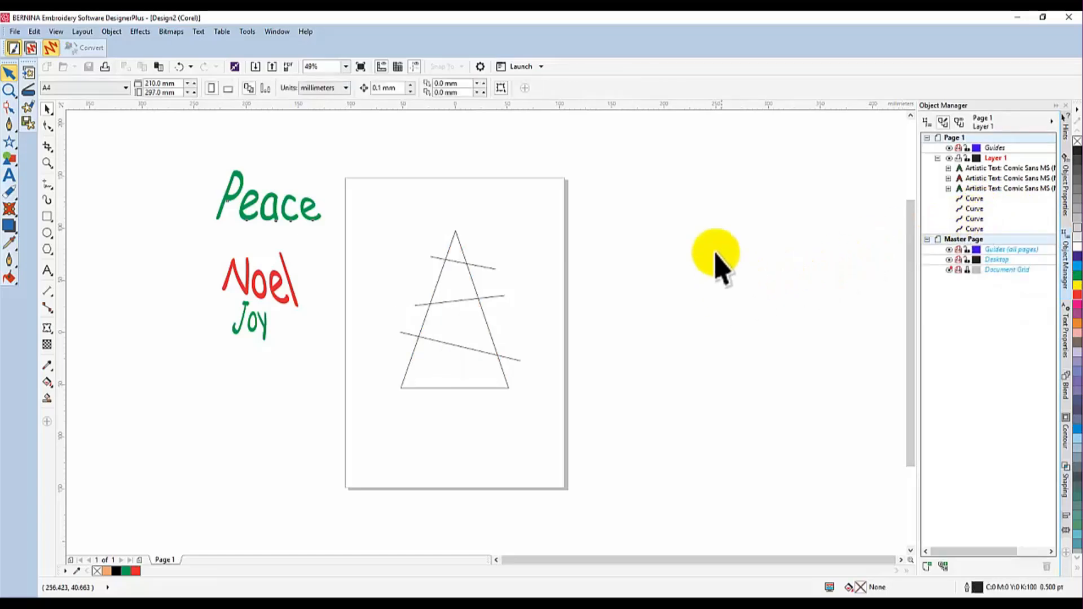
# - Smart-fill the triangle's tip section, above the uppermost dividing line, with light orange and no outline
pyautogui.hotkey('ctrl', 'F7')
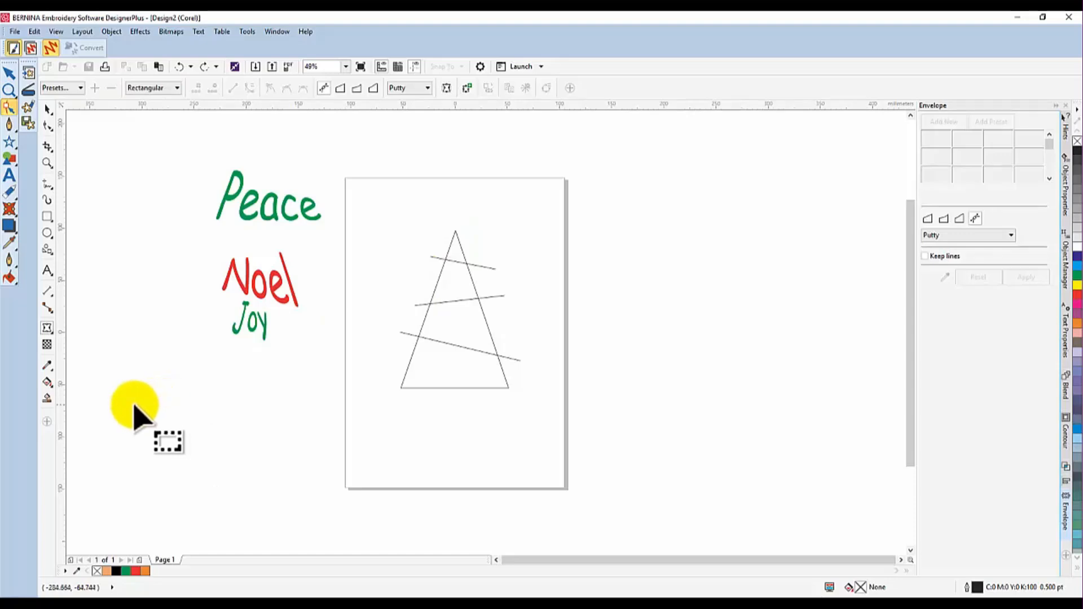
pyautogui.click(45, 399)
pyautogui.click(455, 248)
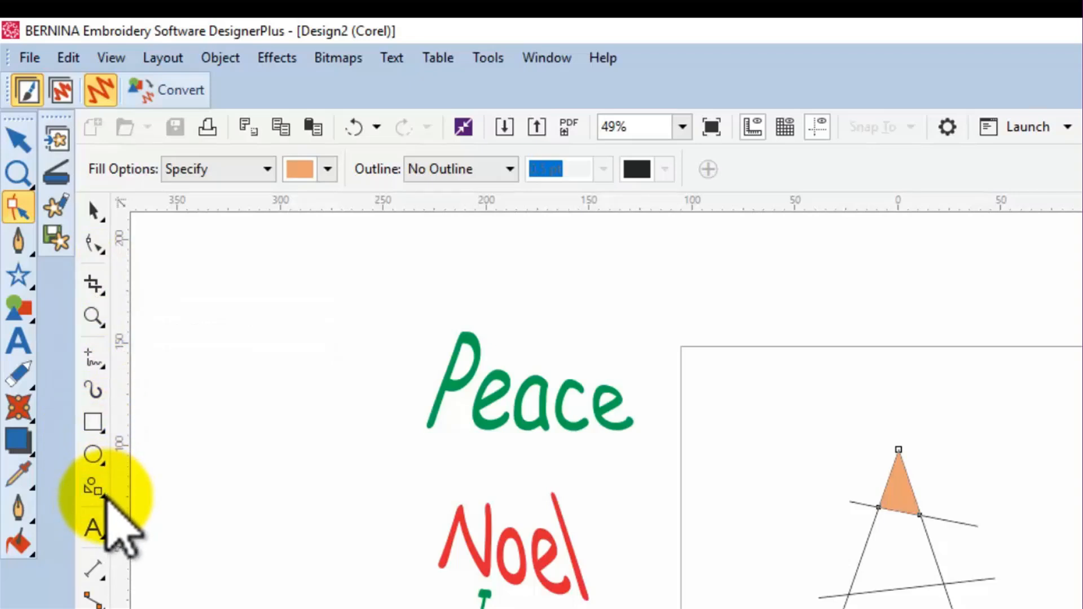
# - Draw a five-pointed star about 61 mm wide and 58 mm tall beside the page, filled orange with no outline
pyautogui.click(105, 495)
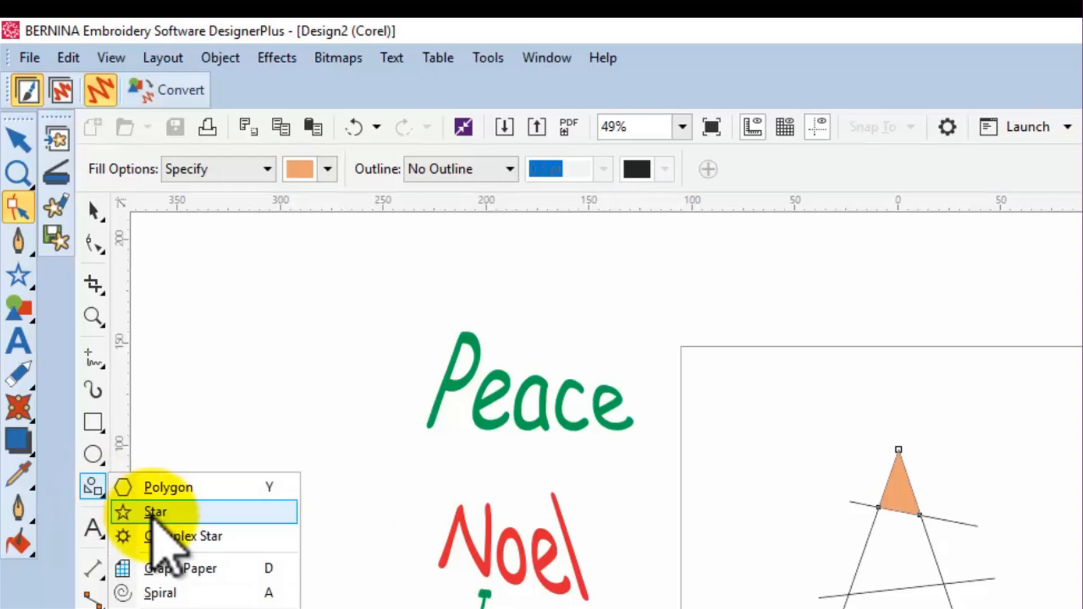
pyautogui.click(154, 511)
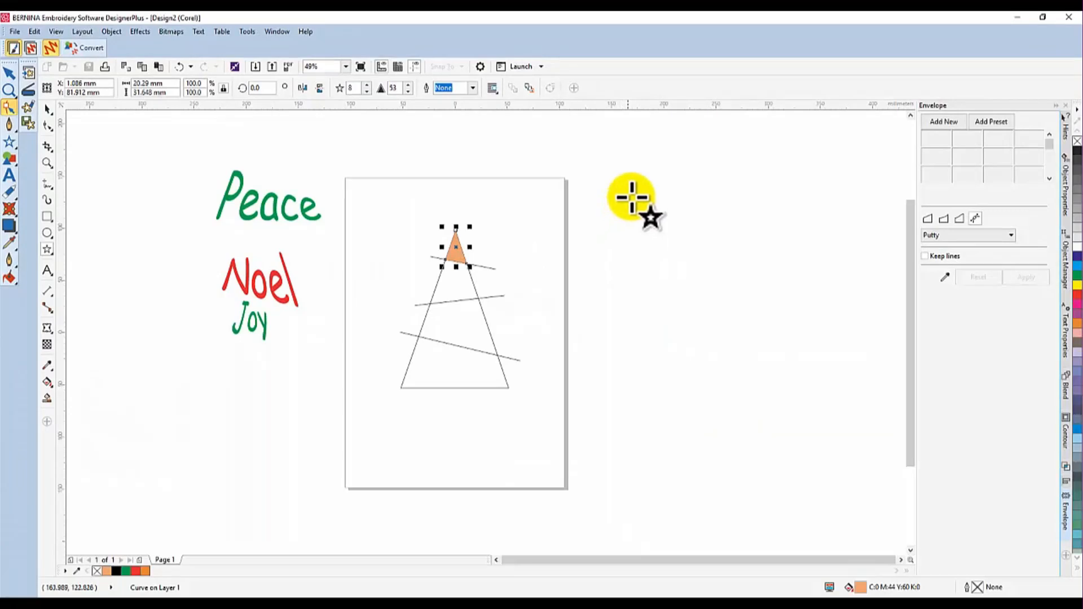
pyautogui.click(631, 200)
pyautogui.moveTo(639, 207); pyautogui.dragTo(694, 262)
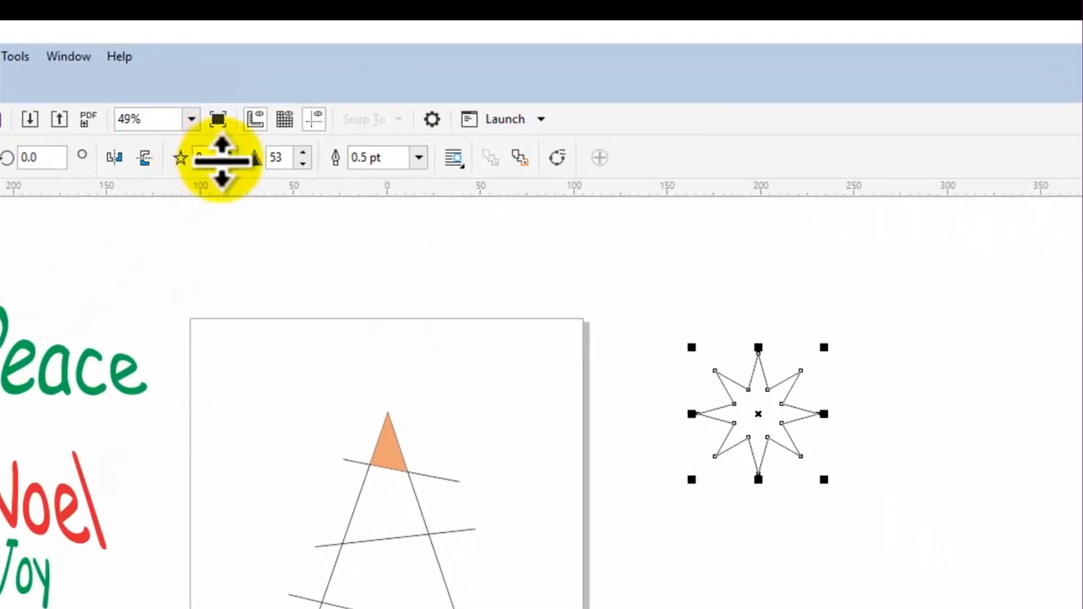
pyautogui.click(228, 164)
pyautogui.click(229, 164)
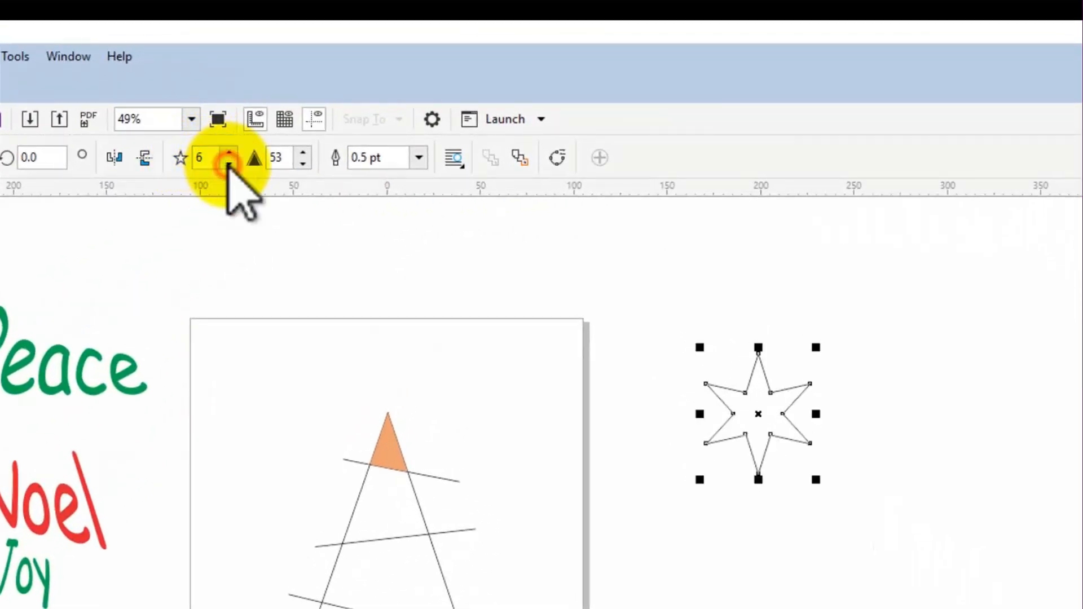
pyautogui.click(229, 163)
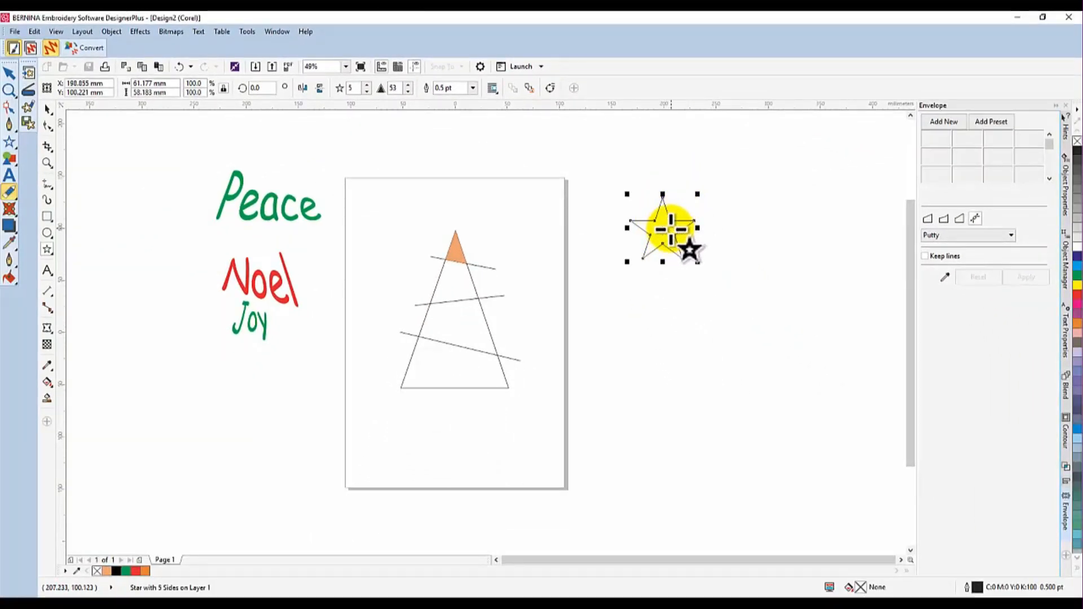
pyautogui.click(1075, 329)
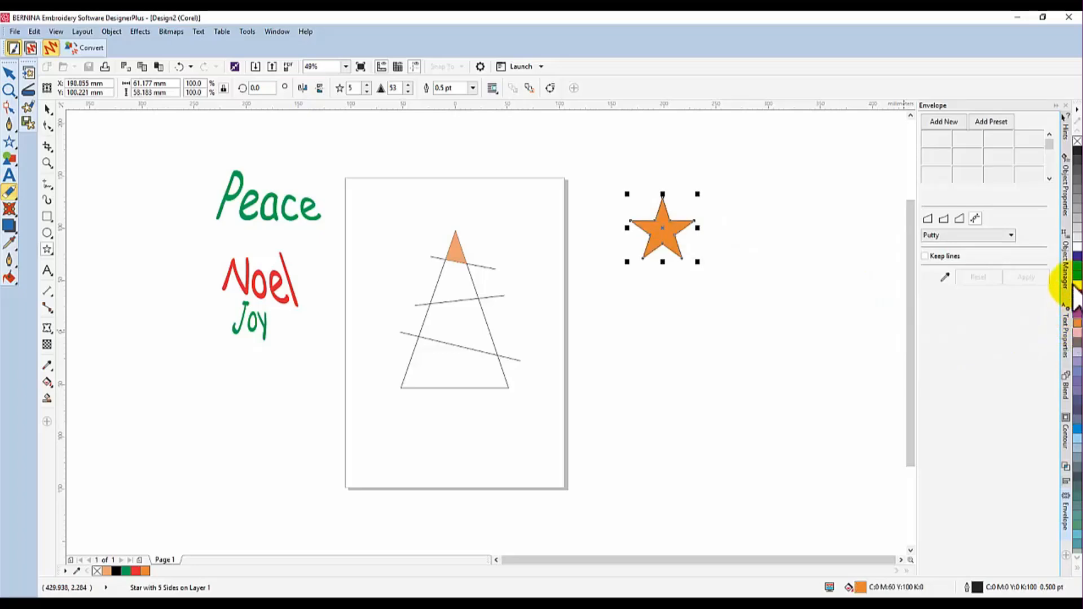
pyautogui.rightClick(1076, 142)
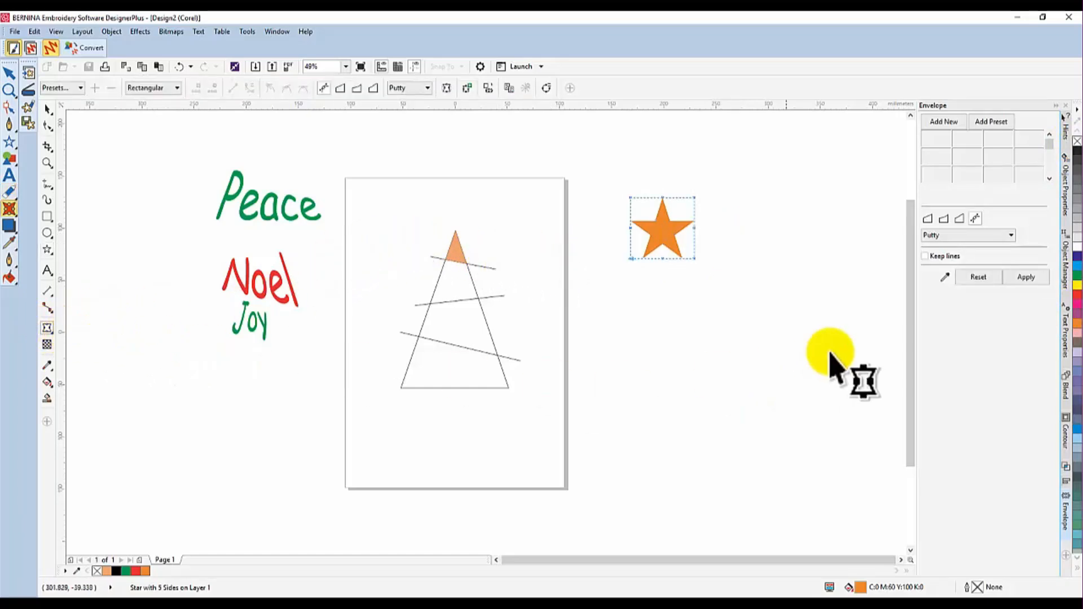
# - Try to shape the star with an envelope created from the triangle's filled tip section
pyautogui.click(945, 278)
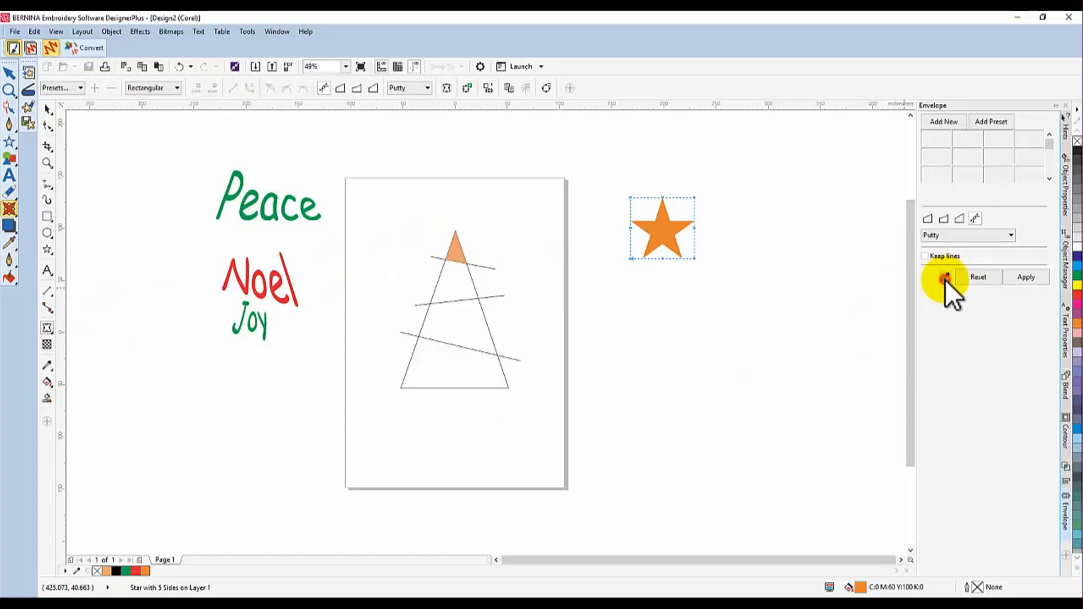
pyautogui.click(456, 249)
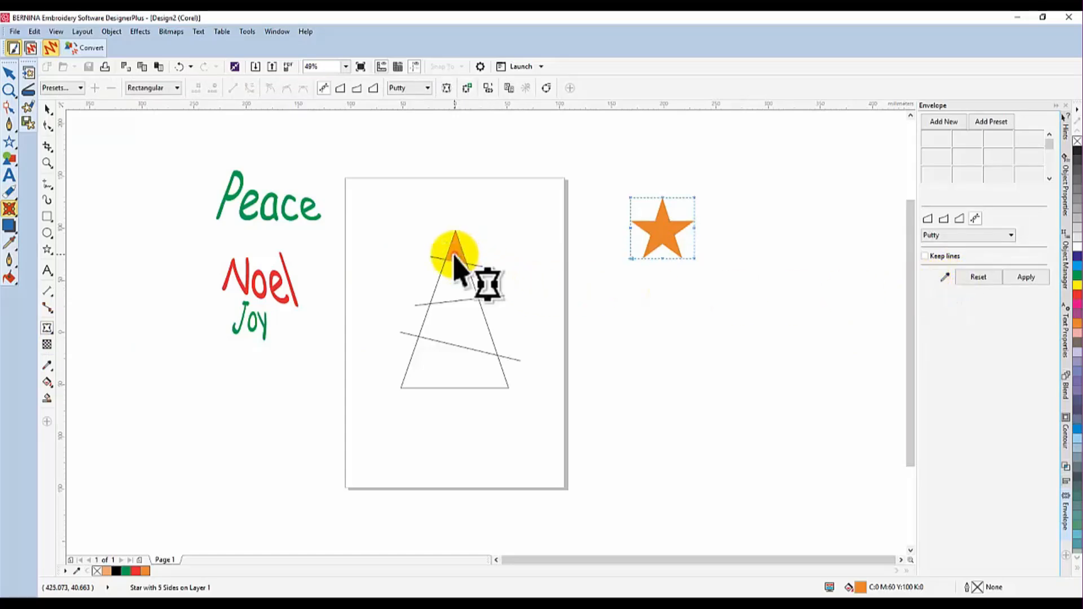
pyautogui.scroll(5, 666, 249)
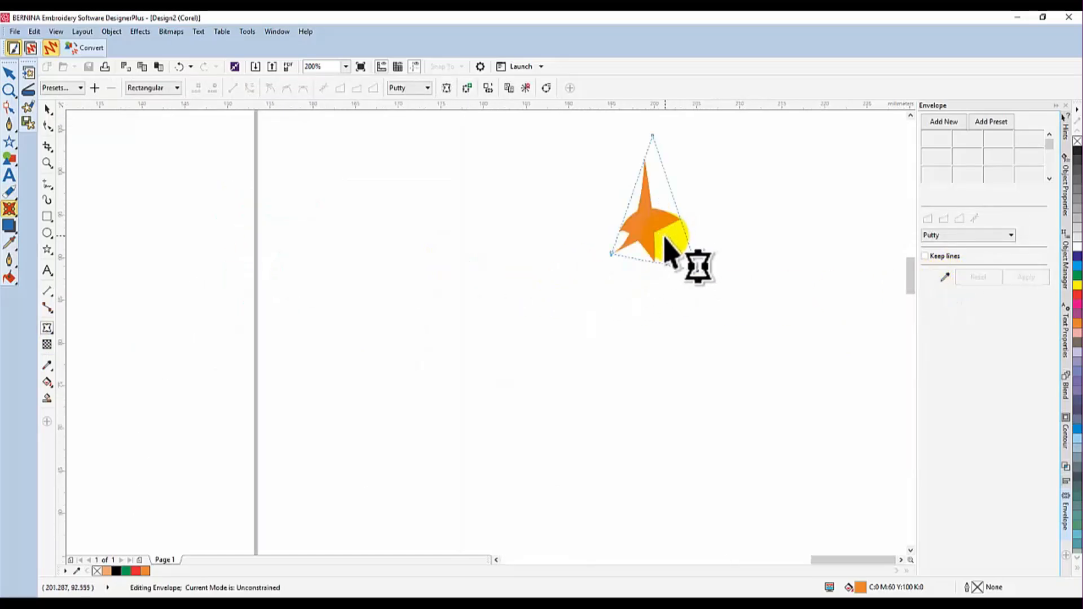
pyautogui.scroll(-2, 660, 255)
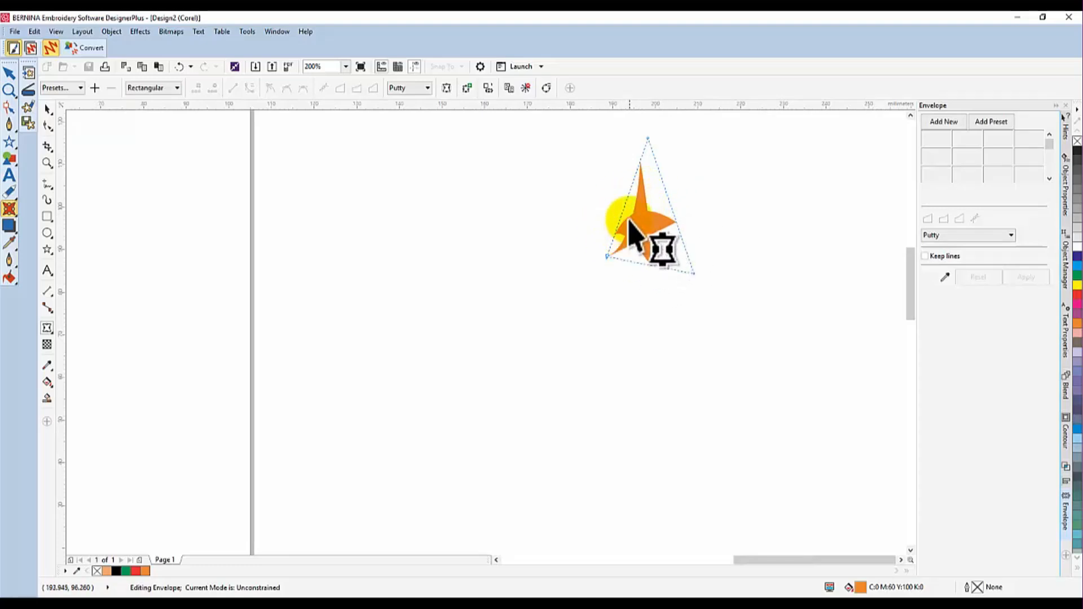
pyautogui.scroll(-2, 629, 221)
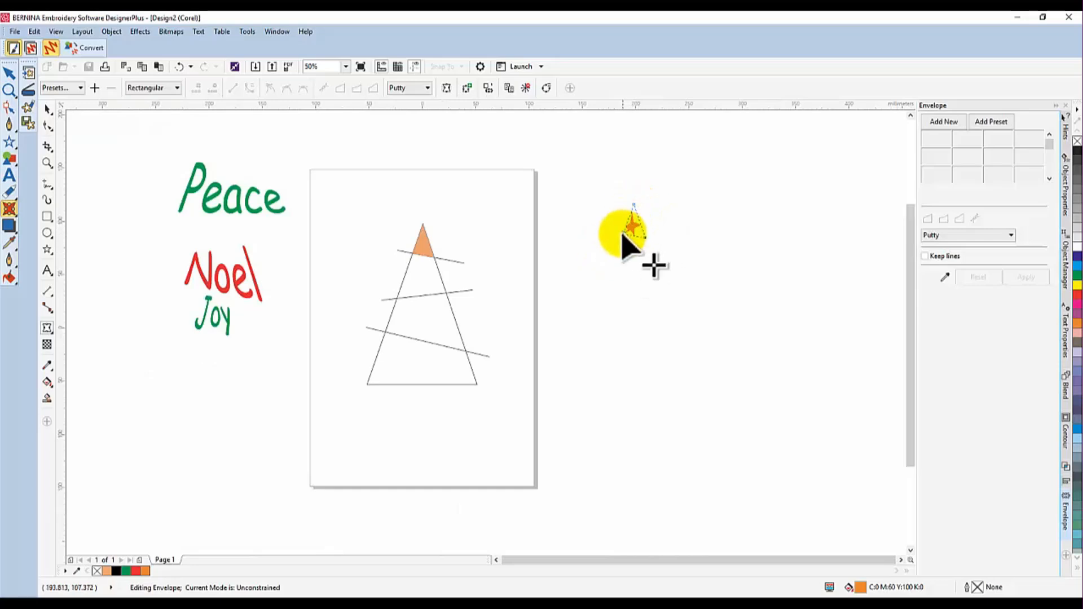
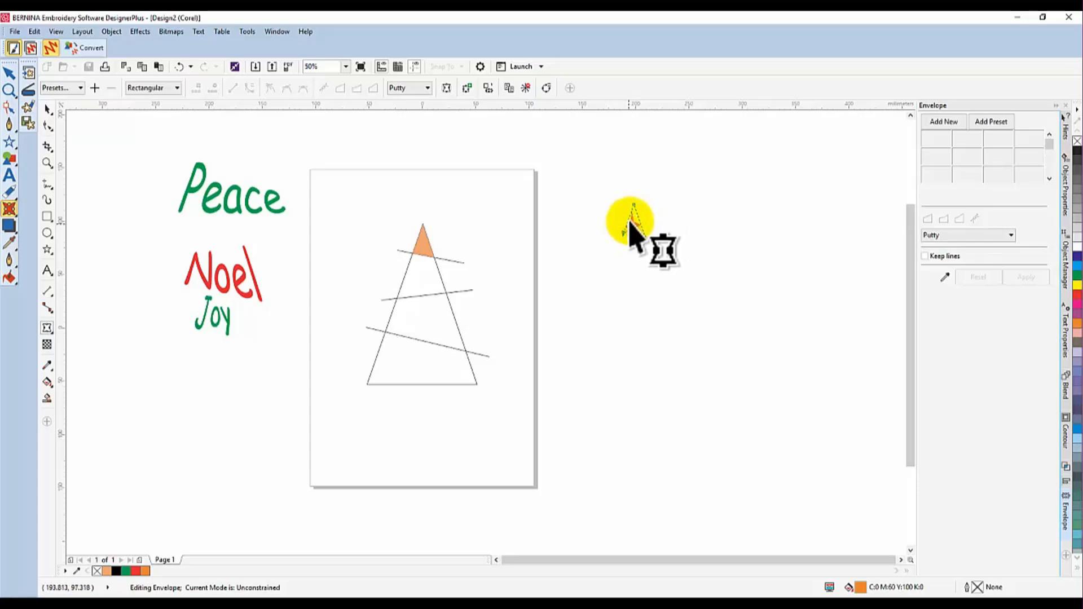
pyautogui.click(48, 109)
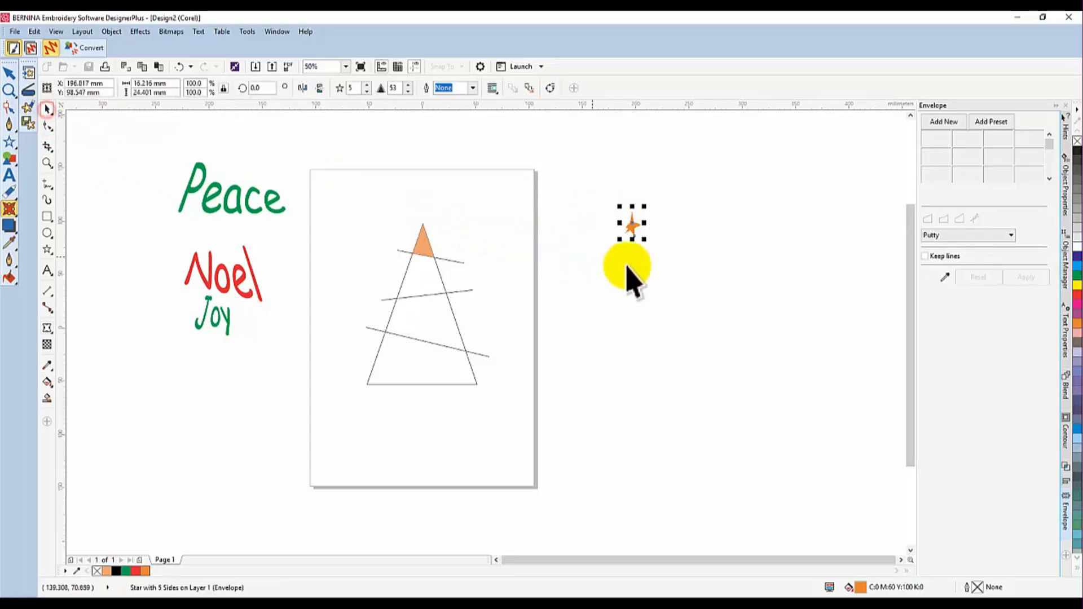
pyautogui.click(180, 67)
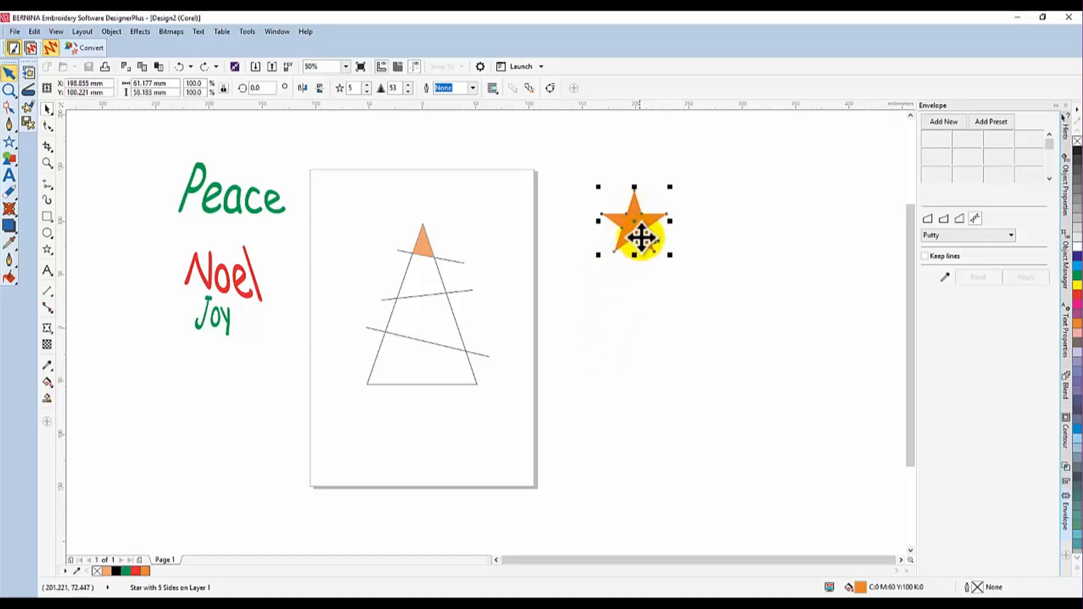
# - Shift the star slightly to the left and delete the orange shape in the triangle's tip
pyautogui.moveTo(652, 223)
pyautogui.mouseDown()
pyautogui.moveTo(428, 258)
pyautogui.moveTo(646, 224)
pyautogui.mouseUp()
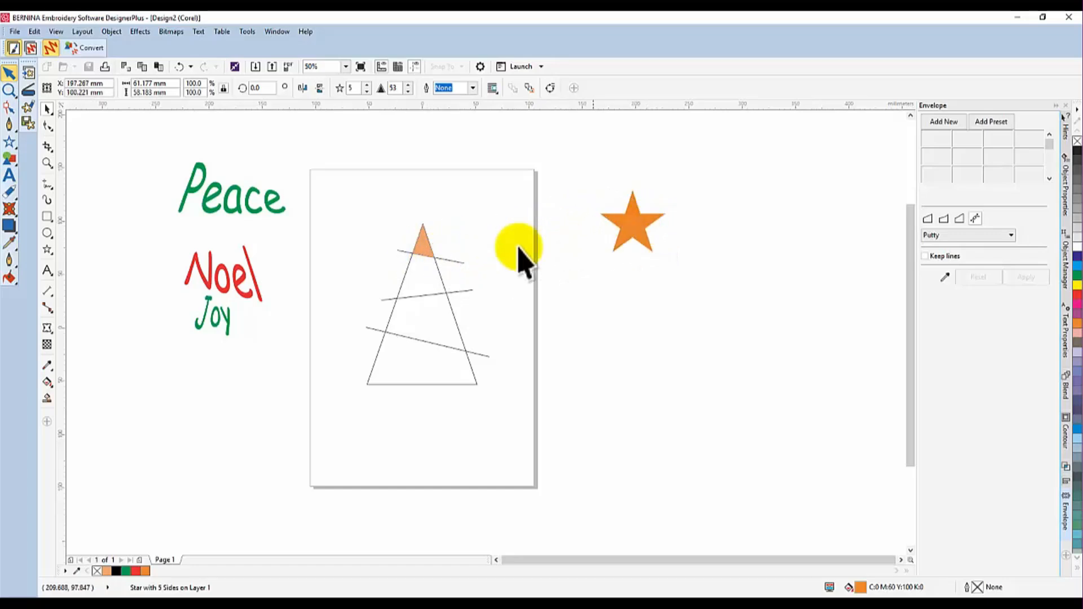
pyautogui.click(423, 246)
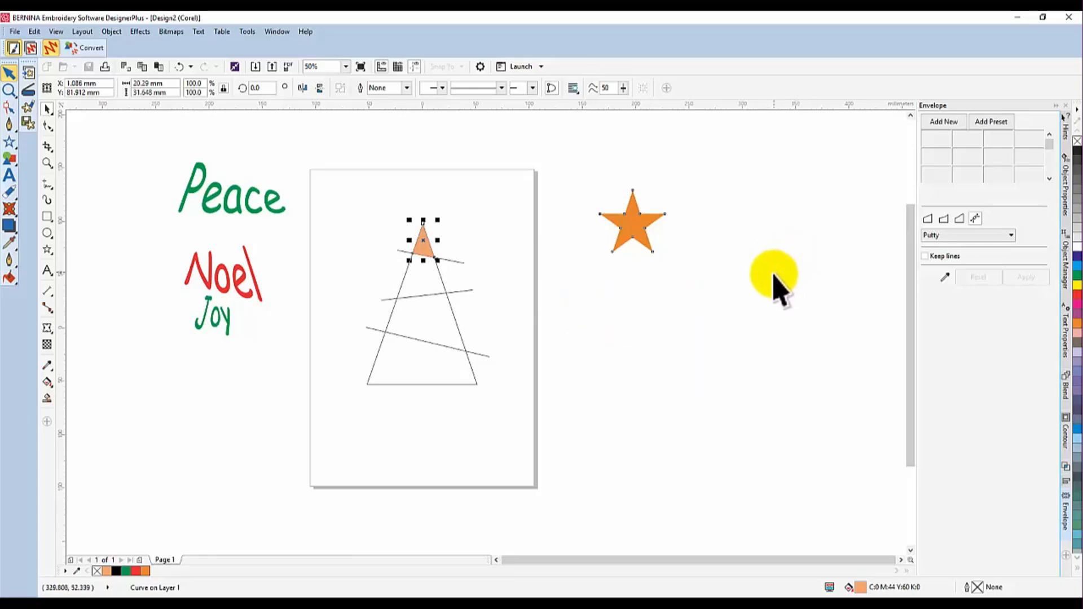
pyautogui.press('Delete')
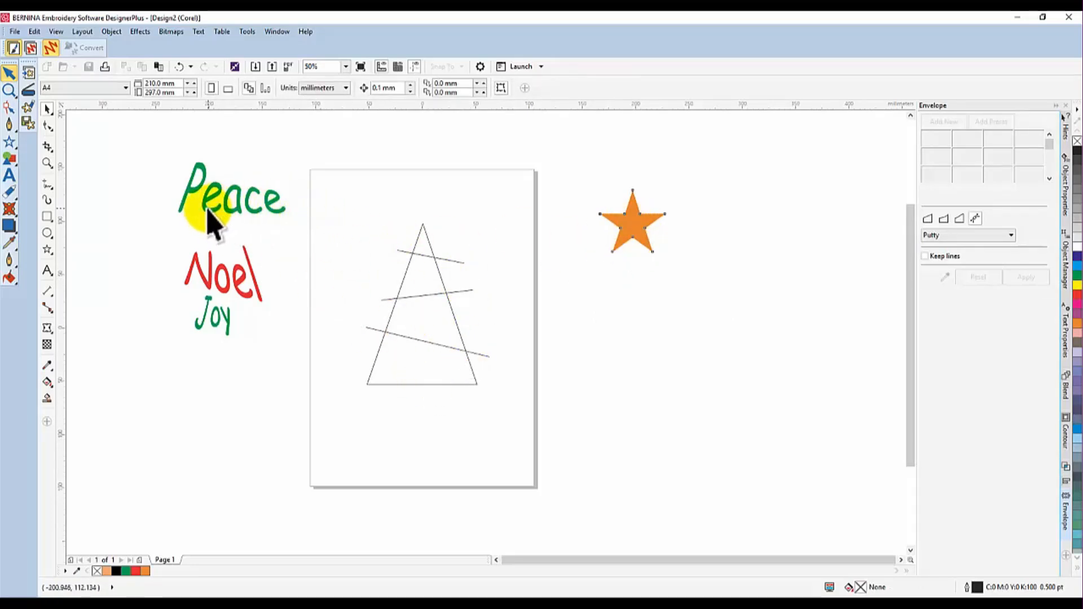
# - Move the shaped word "Peace" into the triangle's lowest section, aligned with its sides and base
pyautogui.moveTo(209, 219); pyautogui.dragTo(397, 380)
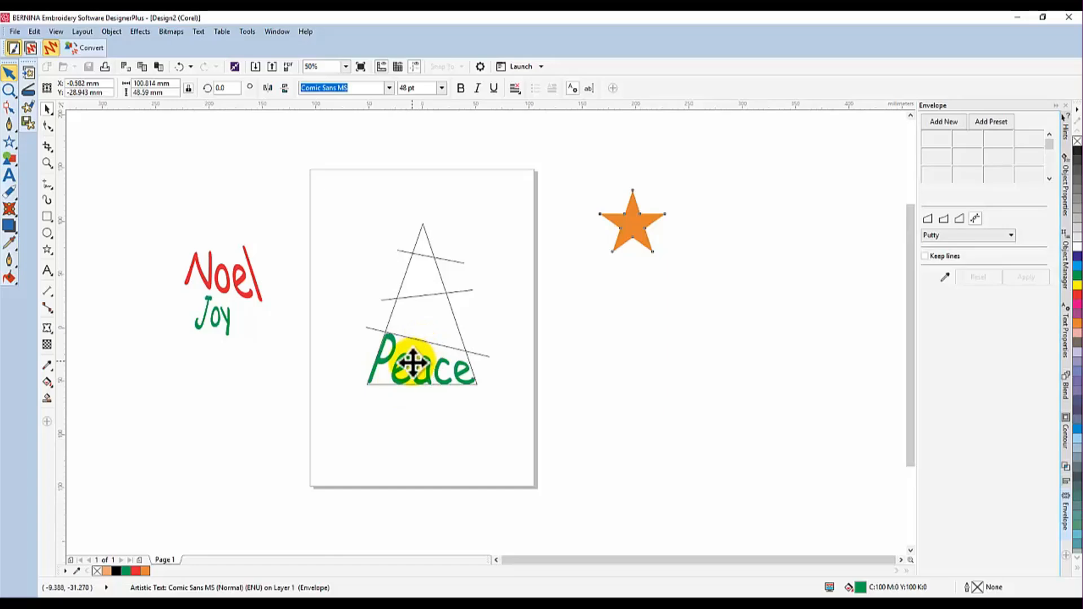
pyautogui.scroll(2, 409, 363)
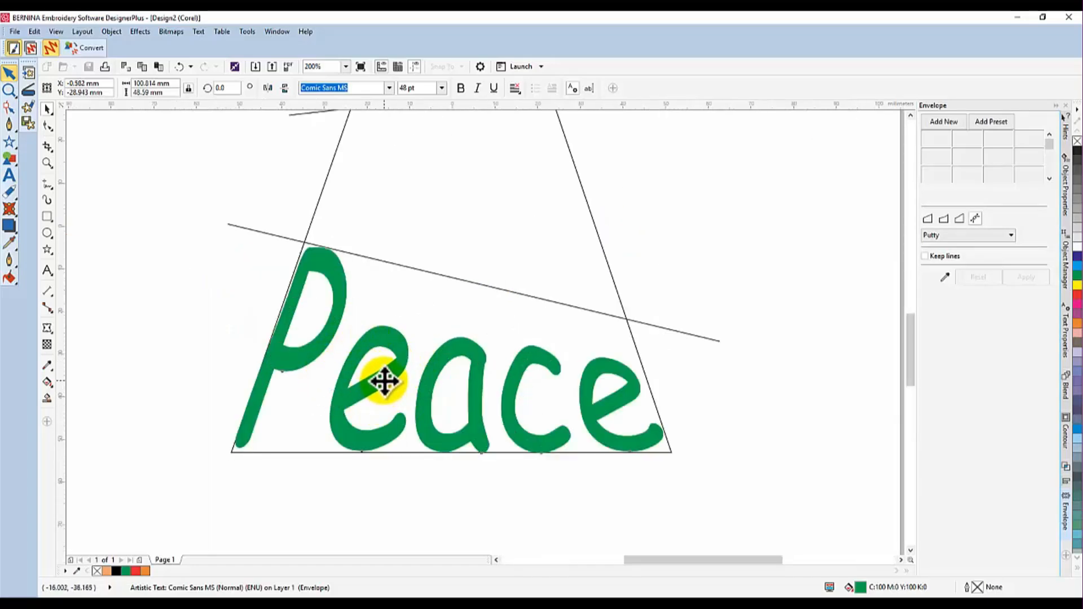
pyautogui.moveTo(385, 382); pyautogui.dragTo(382, 384)
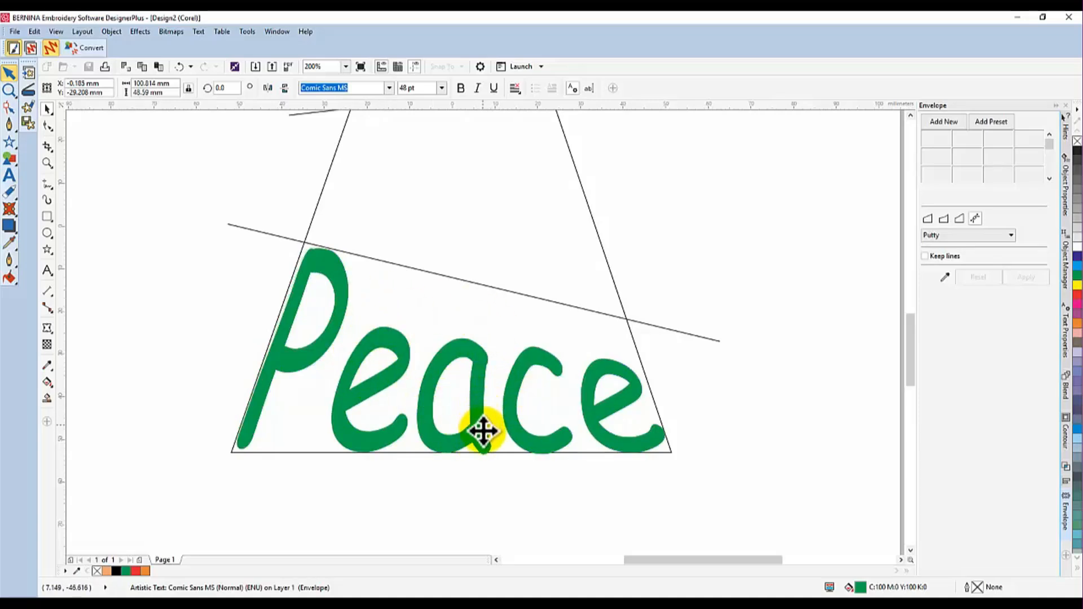
pyautogui.moveTo(483, 439); pyautogui.dragTo(483, 438)
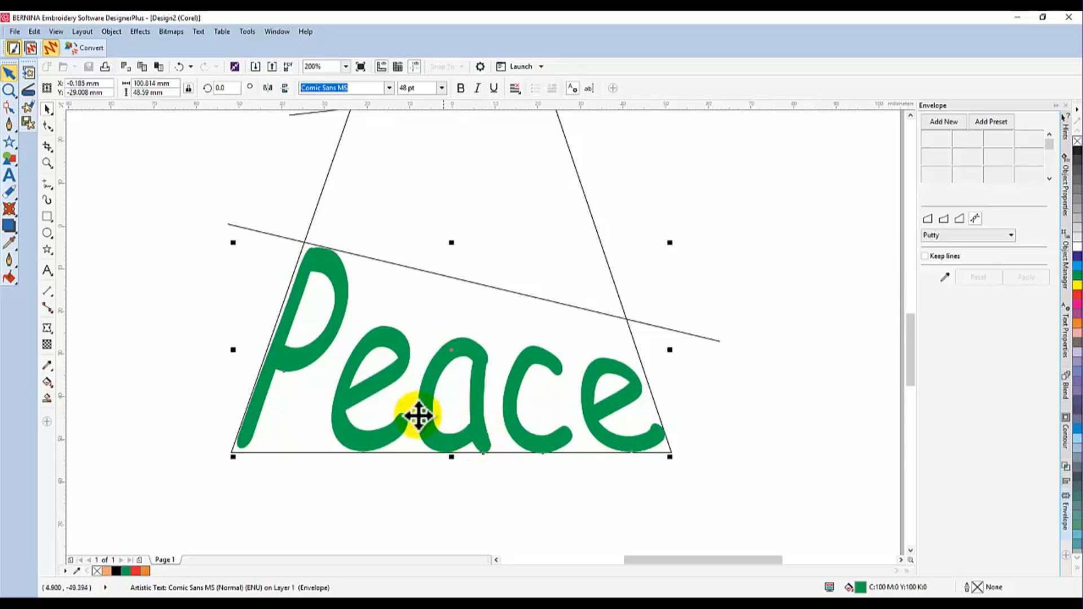
pyautogui.scroll(-6, 418, 361)
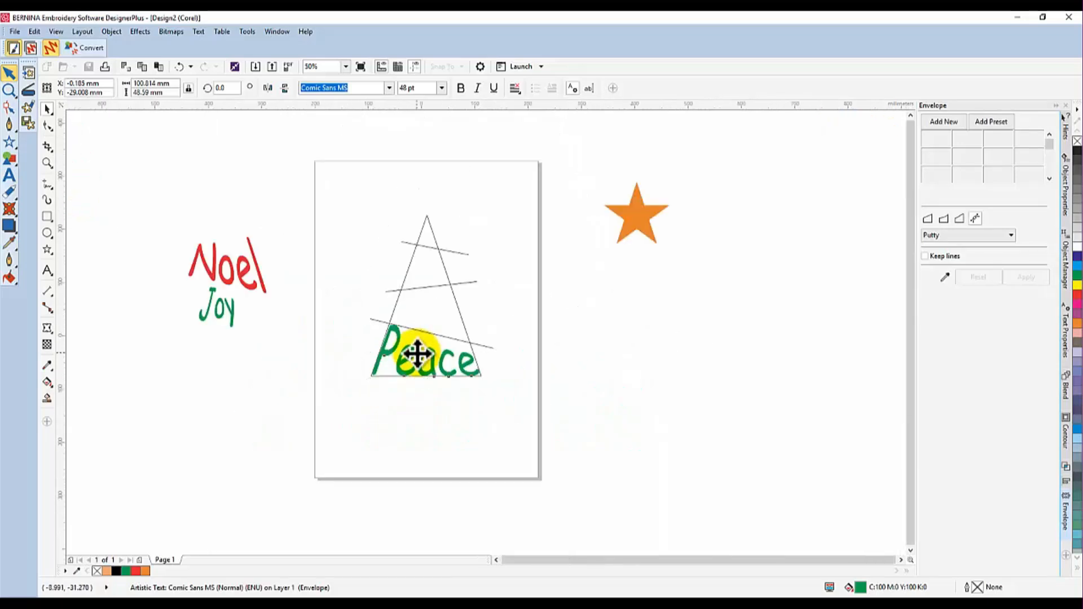
# - Move the shaped word "Noel" into the section above "Peace" and nudge it left in 0.1 mm steps to fit between the sides
pyautogui.moveTo(315, 313); pyautogui.dragTo(422, 333)
pyautogui.scroll(4, 422, 333)
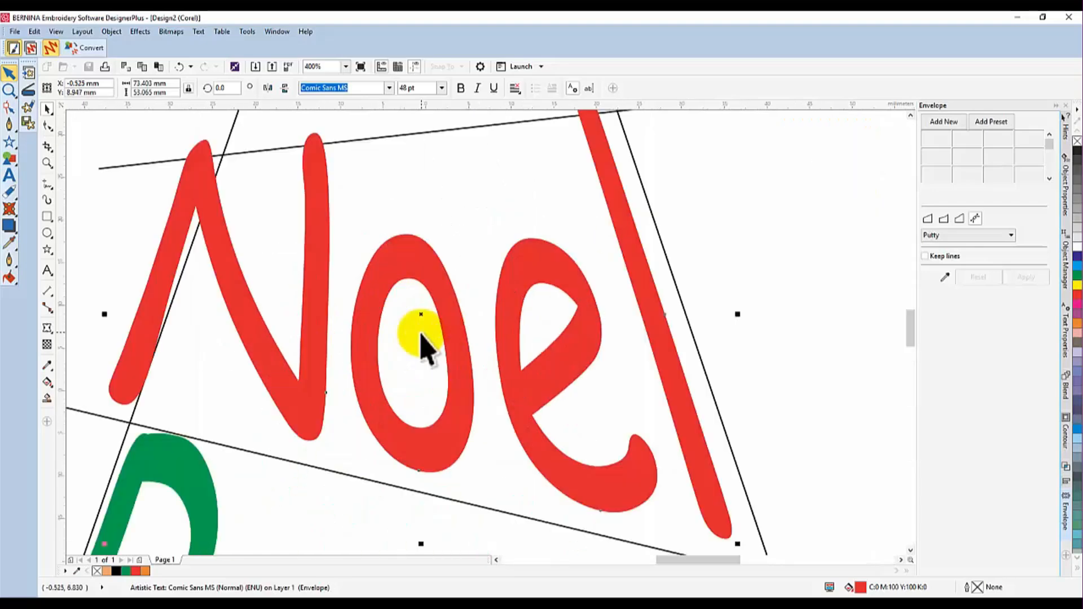
pyautogui.moveTo(450, 303); pyautogui.dragTo(475, 306)
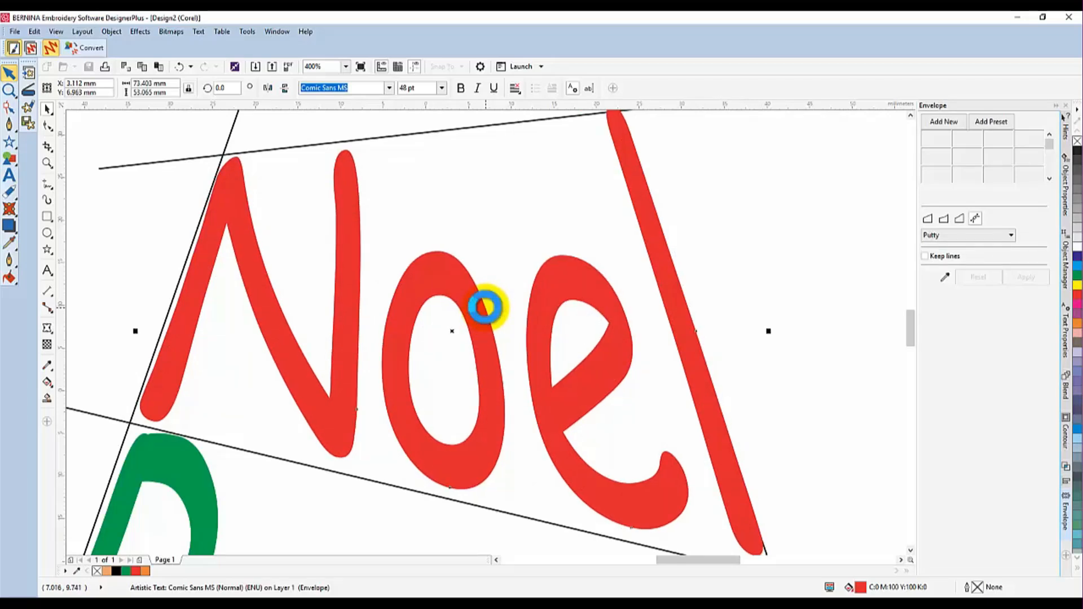
pyautogui.press('Left')
pyautogui.press('Left')
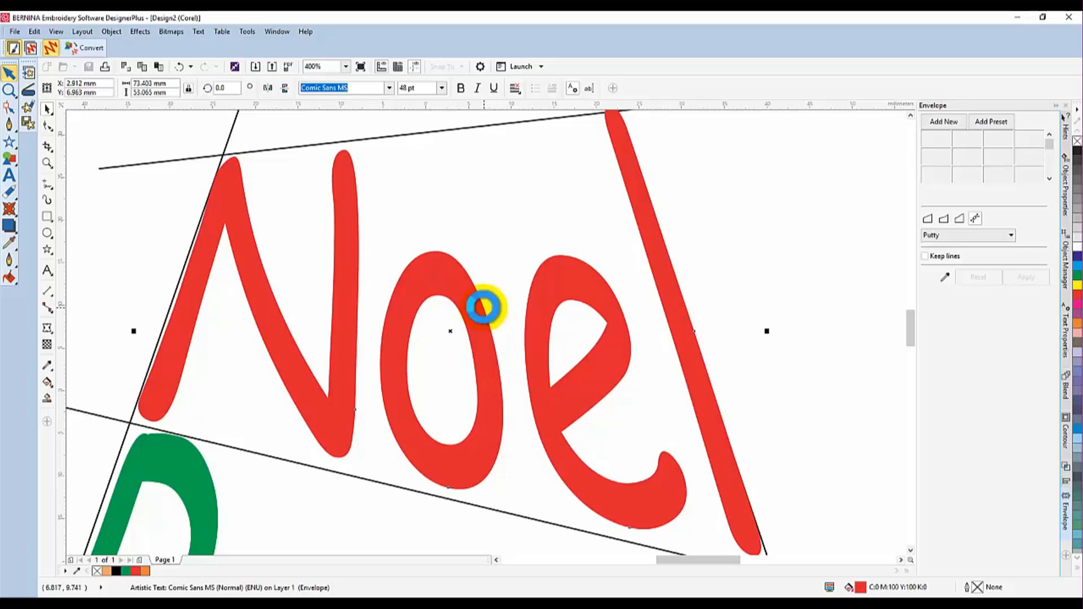
pyautogui.press('Left')
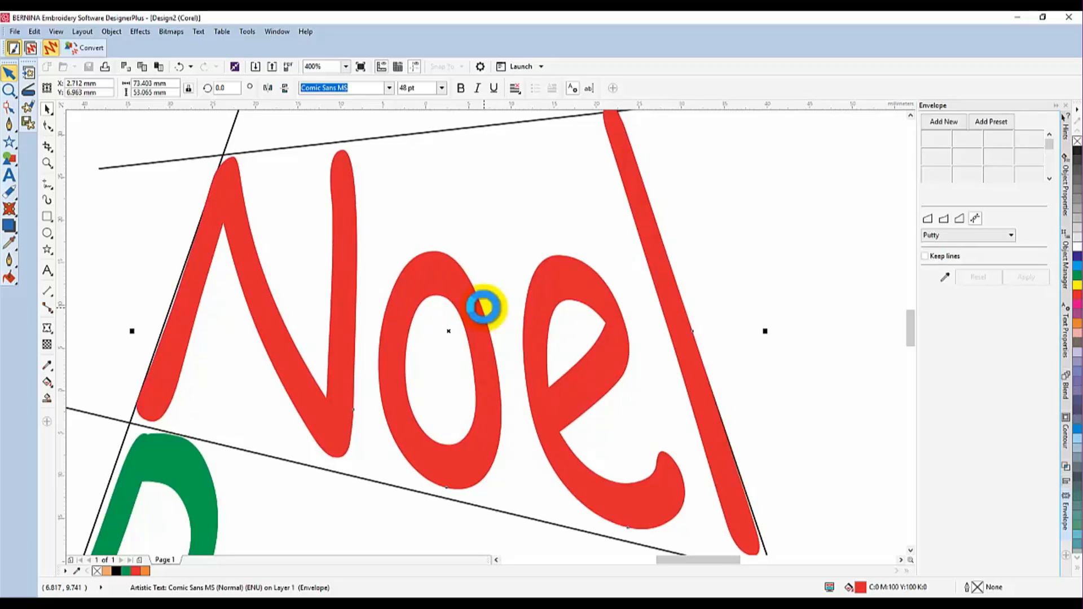
pyautogui.scroll(-2, 459, 303)
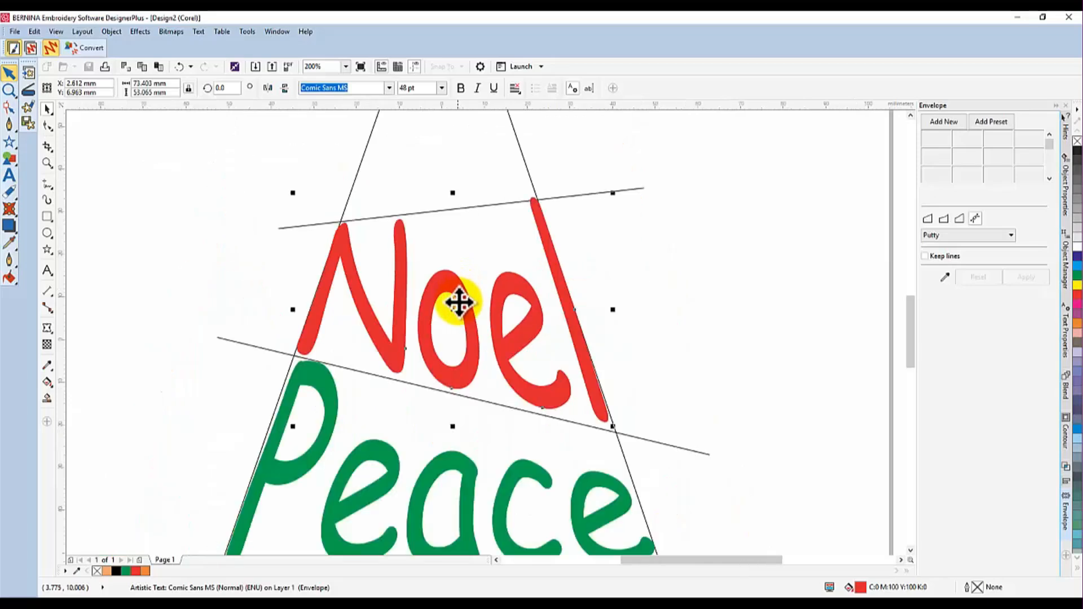
pyautogui.scroll(-1, 460, 303)
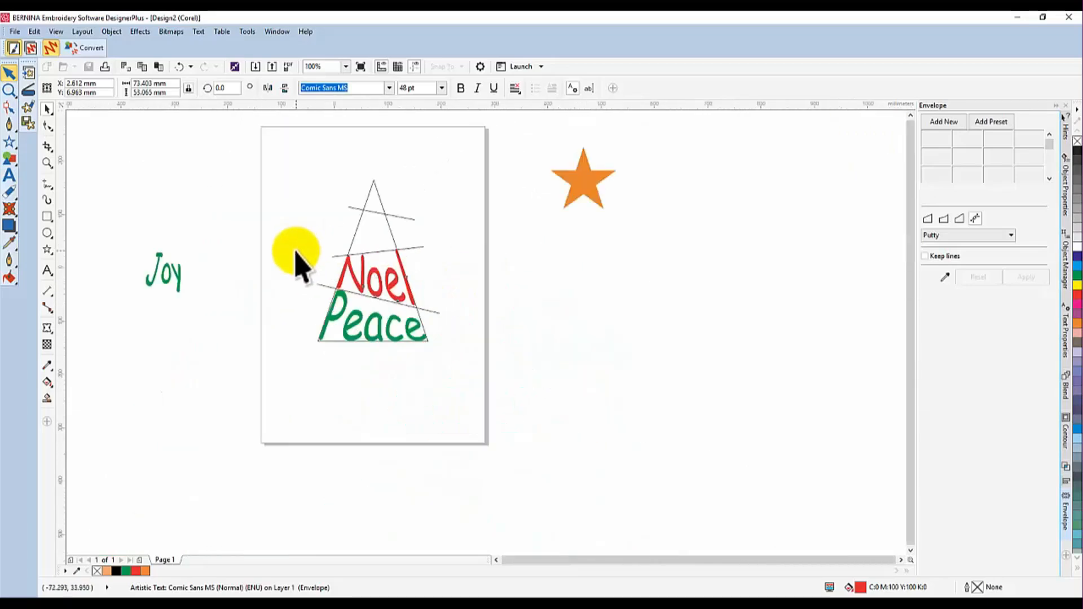
# - Move the shaped word "Joy" into the section above "Noel" and fine-tune its position between the triangle's sides
pyautogui.scroll(-1, 297, 262)
pyautogui.moveTo(232, 270); pyautogui.dragTo(338, 248)
pyautogui.scroll(3, 341, 251)
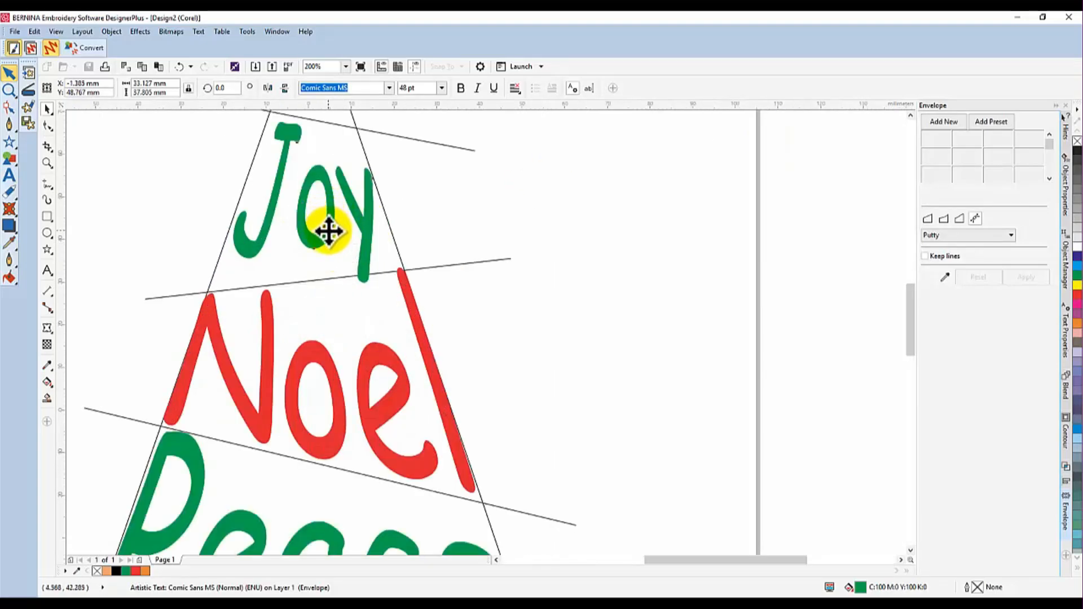
pyautogui.moveTo(327, 231); pyautogui.dragTo(327, 230)
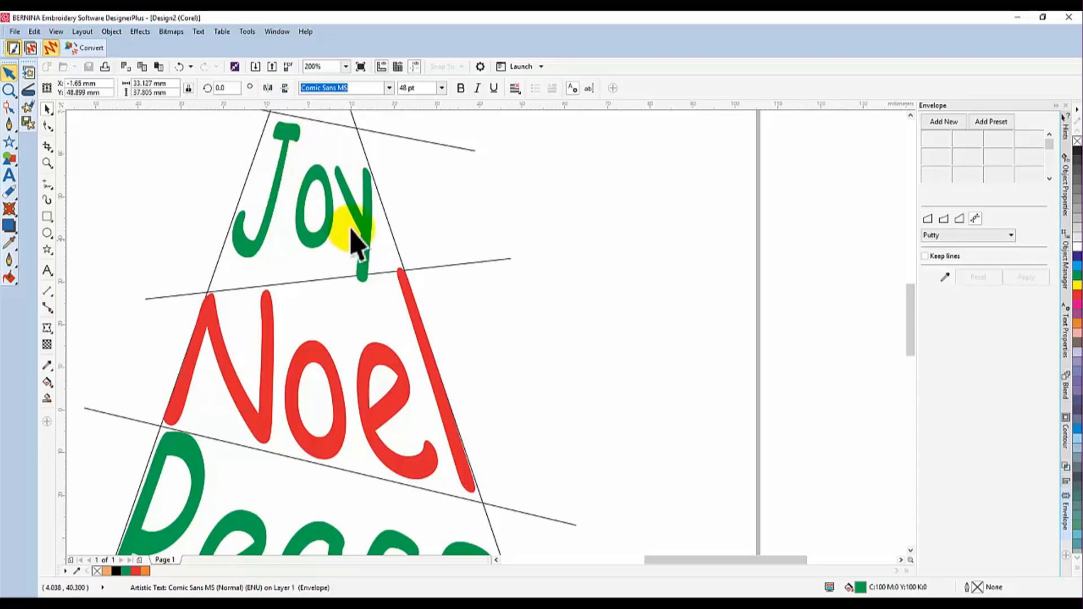
pyautogui.moveTo(343, 220); pyautogui.dragTo(343, 218)
pyautogui.scroll(-3, 342, 221)
pyautogui.scroll(1, 503, 271)
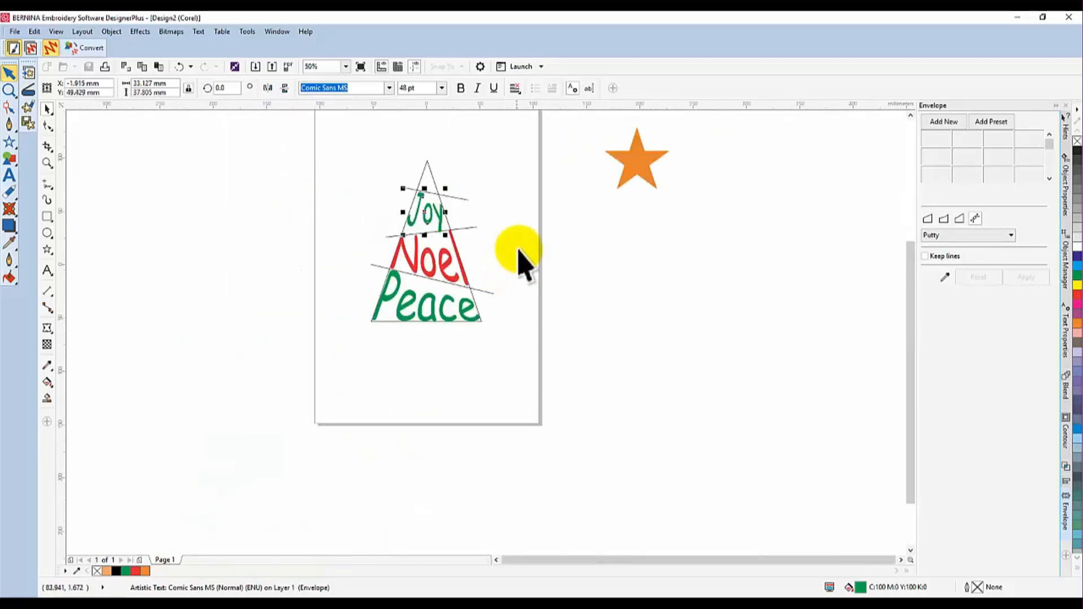
# - Move the orange star onto the triangle's tip, scaling it down to about 32 mm wide and aligning its top point with the apex
pyautogui.moveTo(637, 169); pyautogui.dragTo(430, 172)
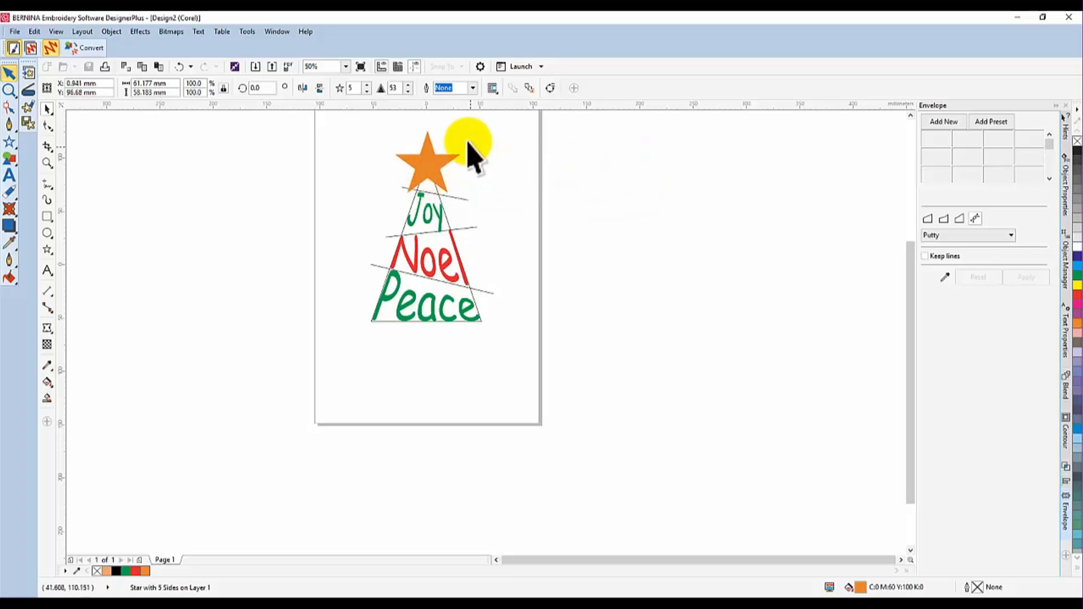
pyautogui.click(426, 164)
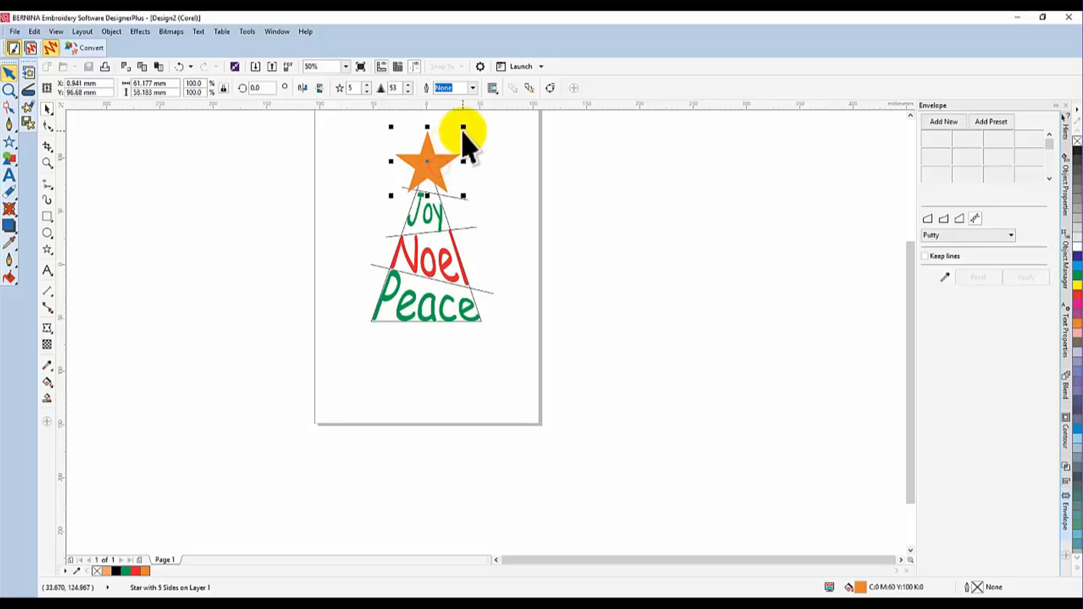
pyautogui.moveTo(463, 127); pyautogui.dragTo(448, 158)
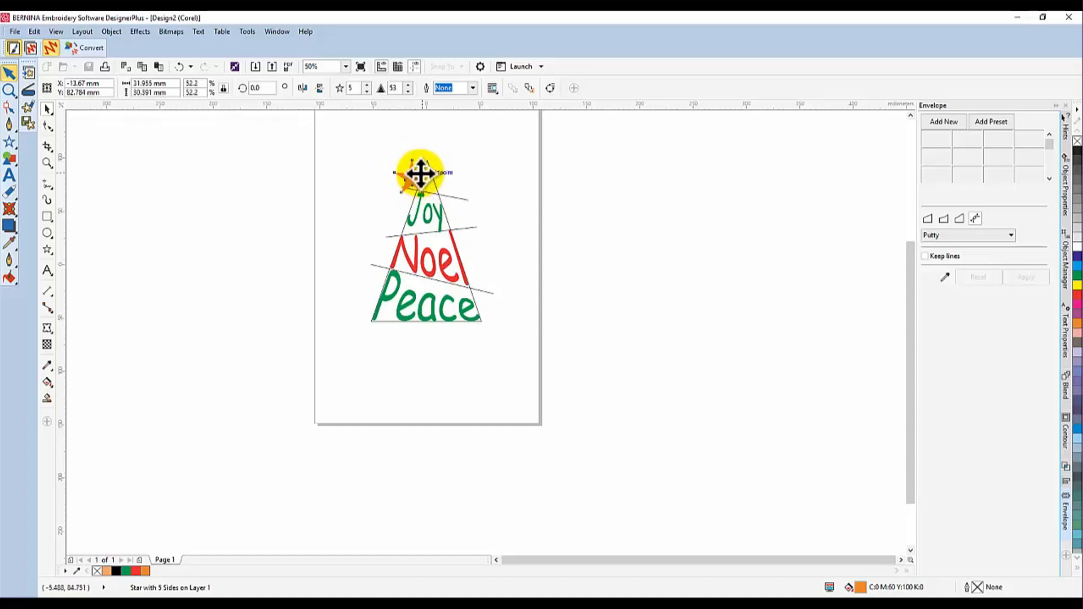
pyautogui.scroll(2, 421, 173)
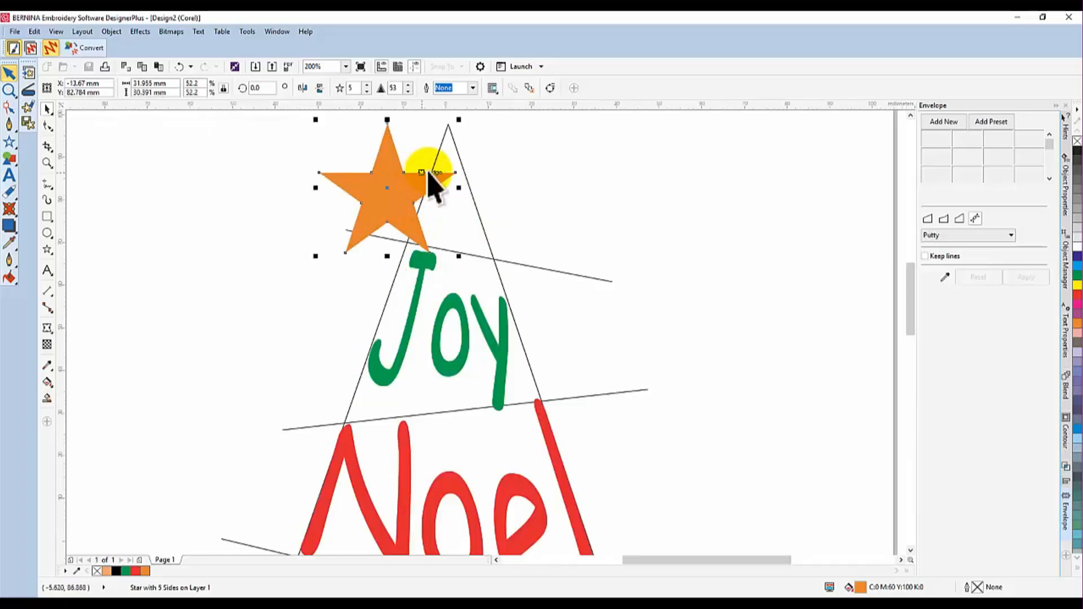
pyautogui.moveTo(910, 278); pyautogui.dragTo(911, 264)
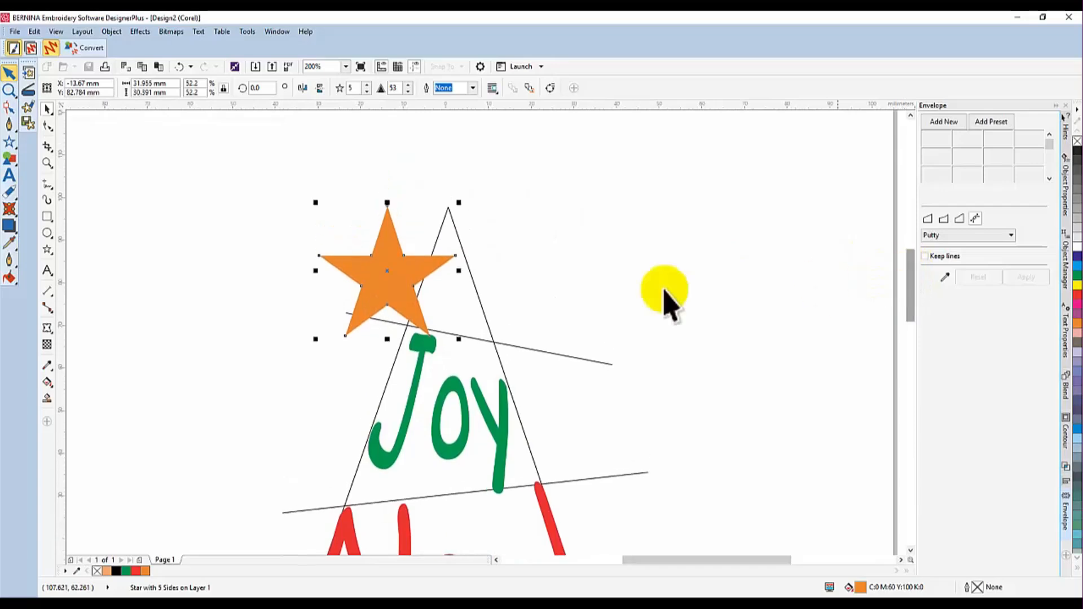
pyautogui.scroll(1, 389, 269)
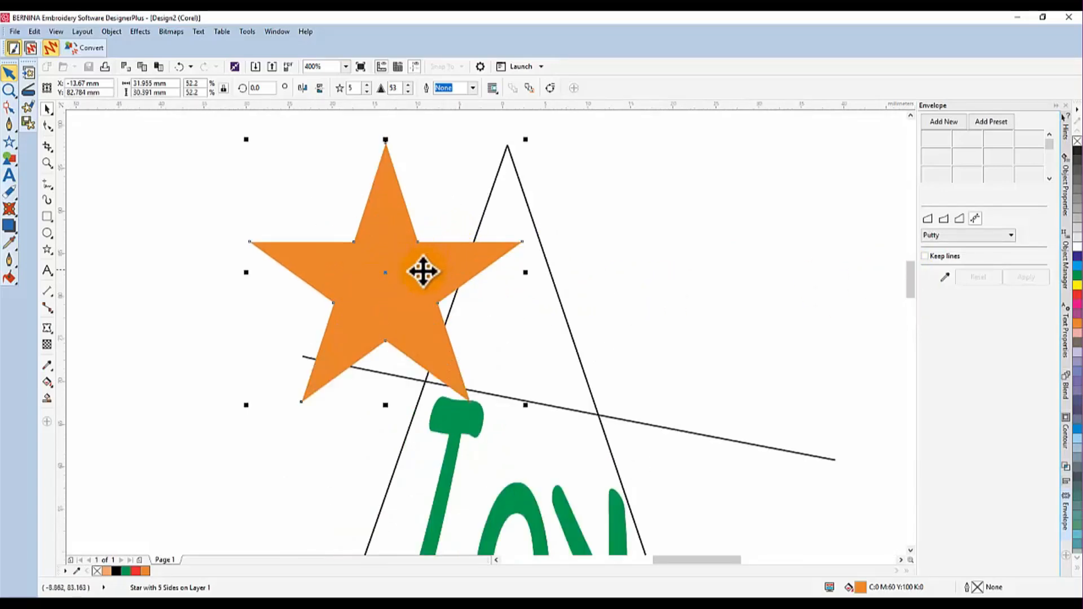
pyautogui.moveTo(423, 271); pyautogui.dragTo(543, 273)
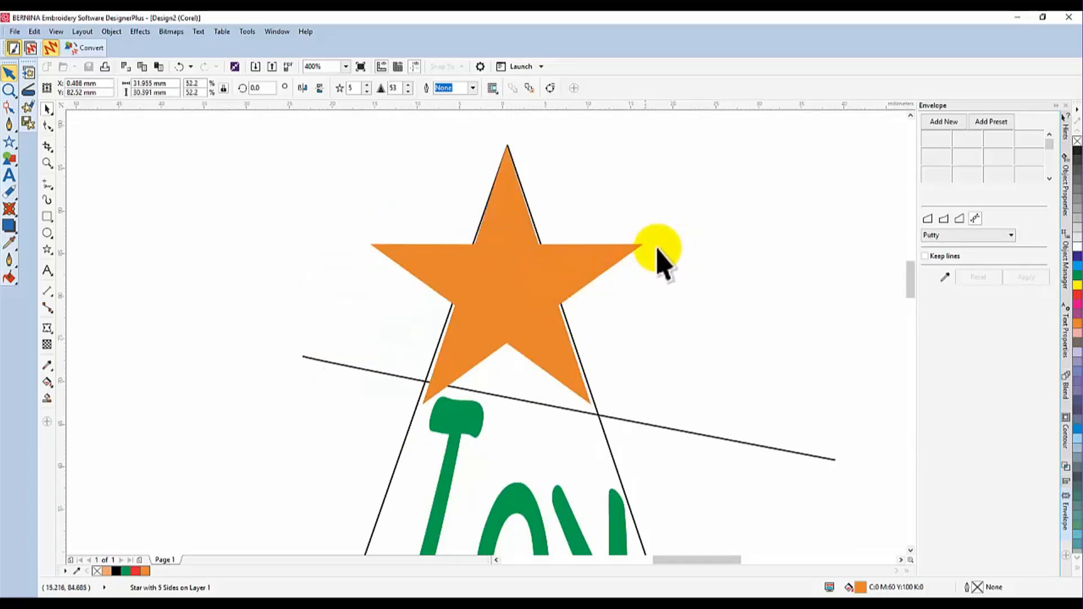
# - Scale the star down to about 28 mm wide, realign its top point with the triangle's apex, and deselect it
pyautogui.click(558, 269)
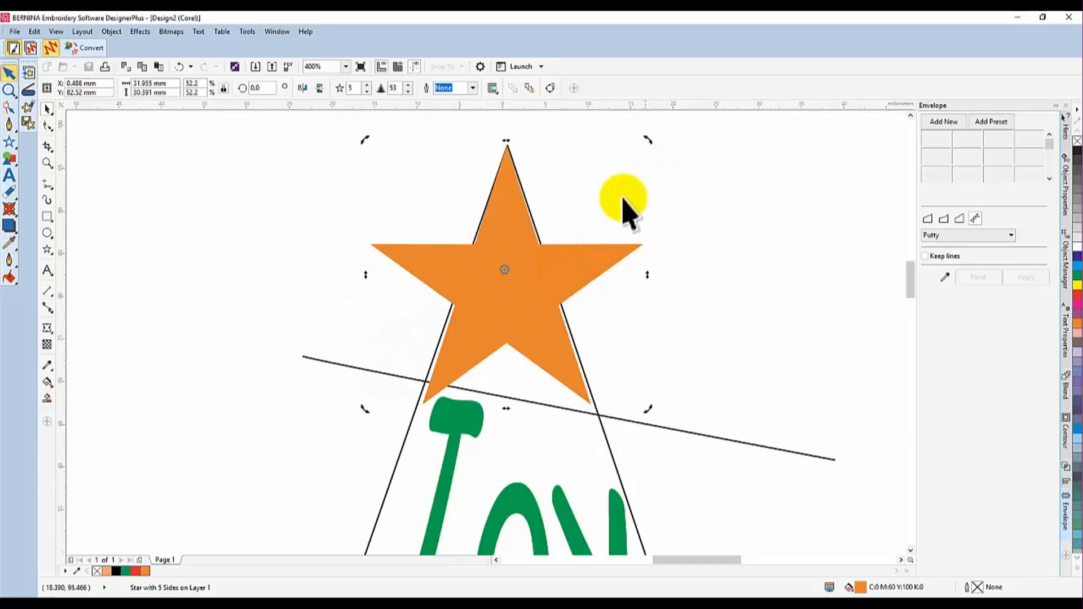
pyautogui.click(585, 262)
pyautogui.moveTo(646, 143); pyautogui.dragTo(610, 178)
pyautogui.moveTo(525, 289); pyautogui.dragTo(537, 262)
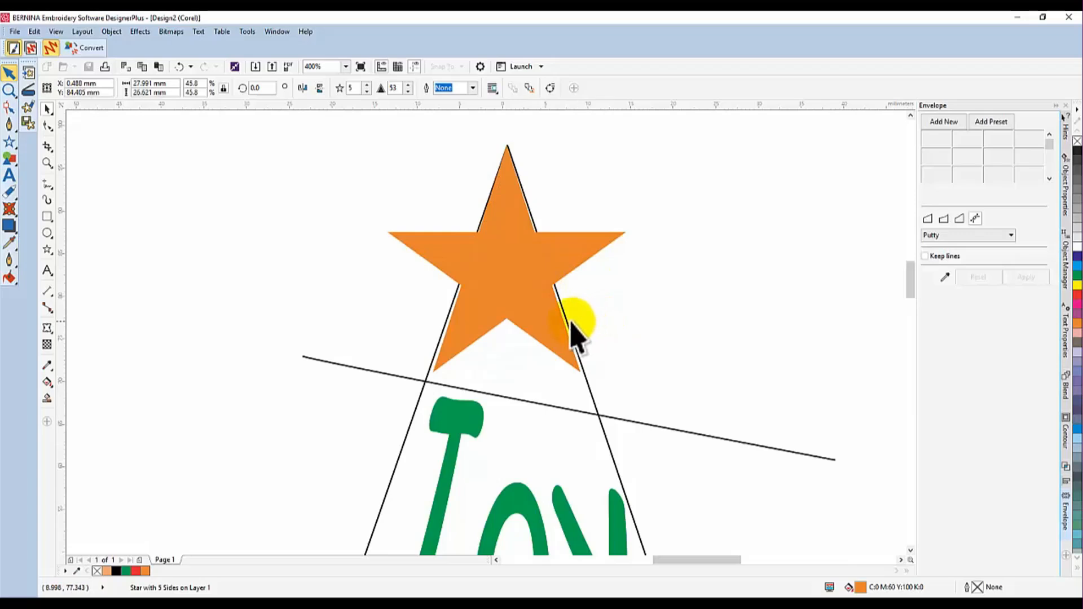
pyautogui.scroll(-4, 556, 307)
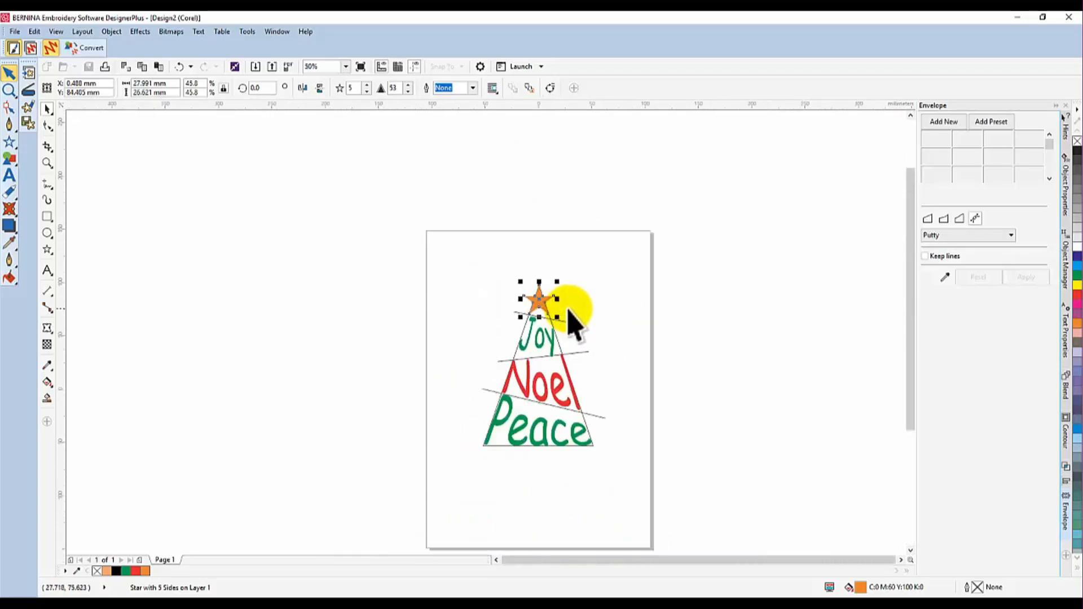
pyautogui.scroll(1, 573, 312)
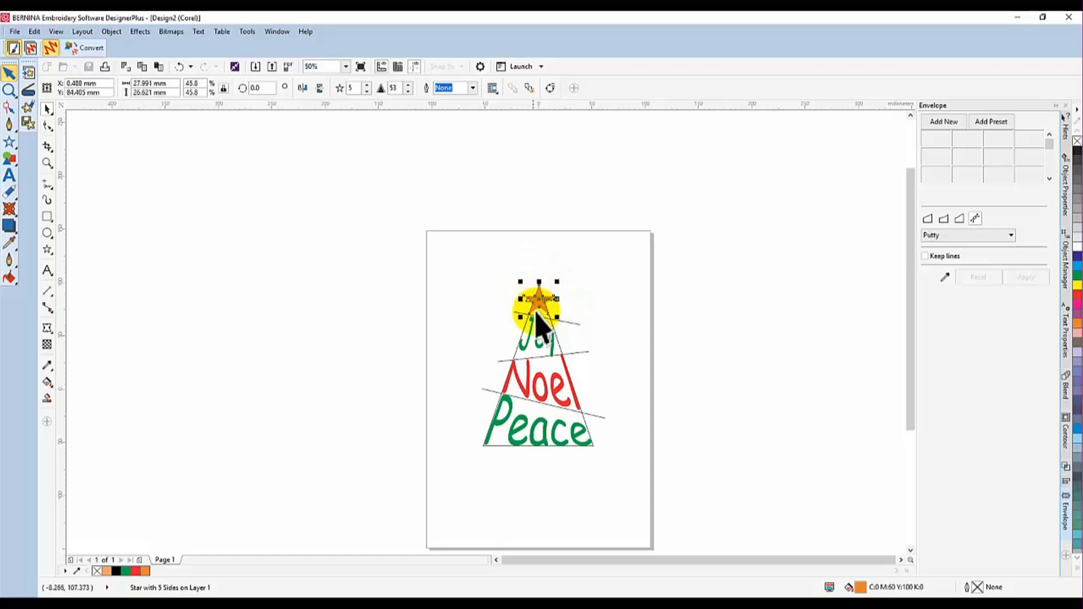
pyautogui.click(453, 314)
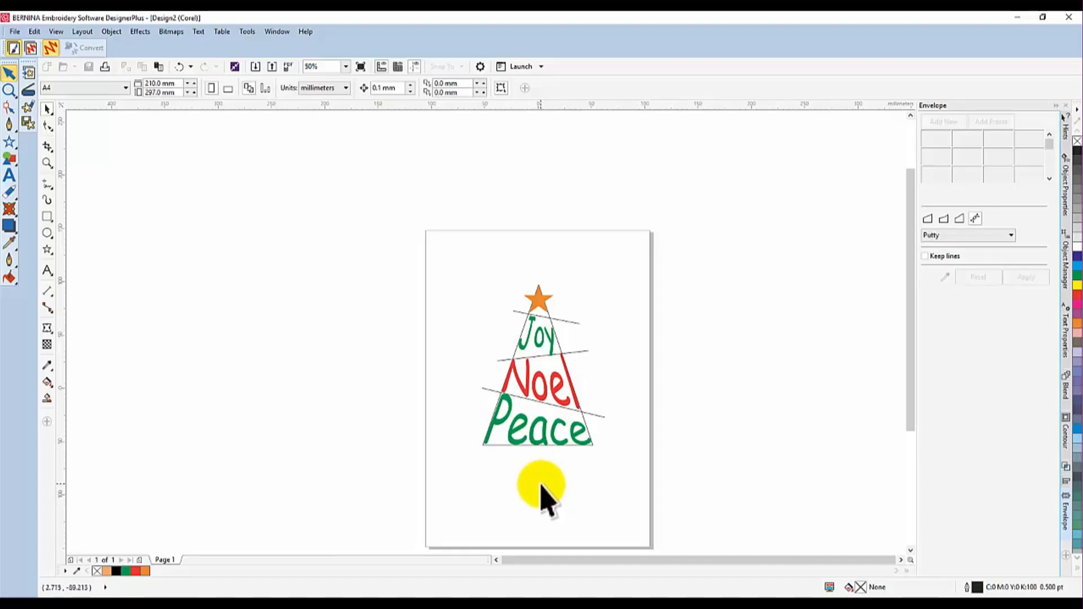
# - Turn on the display of the document grid
pyautogui.scroll(1, 547, 499)
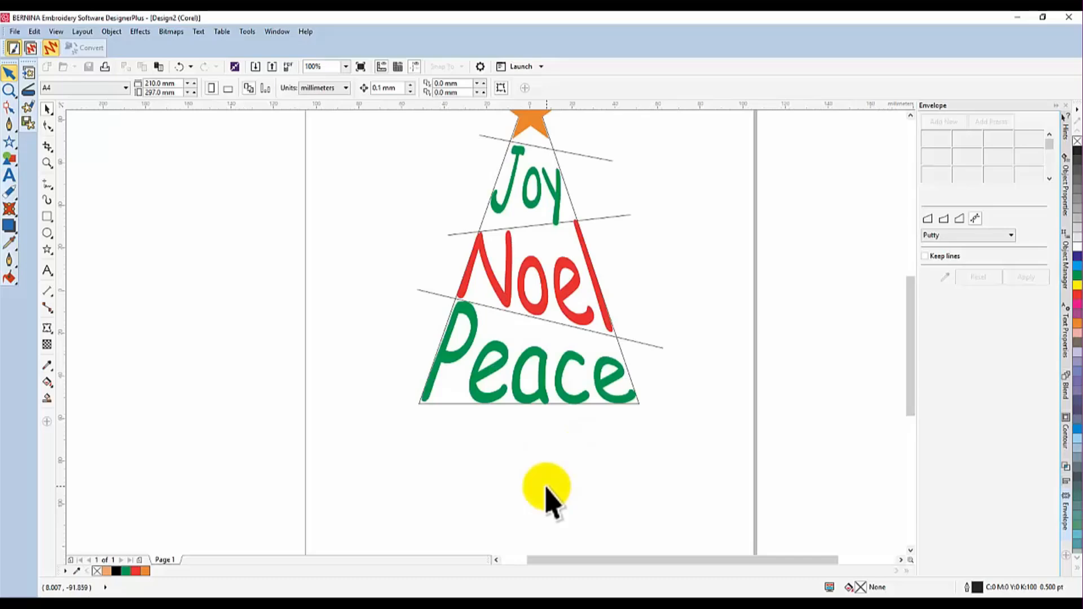
pyautogui.scroll(1, 546, 496)
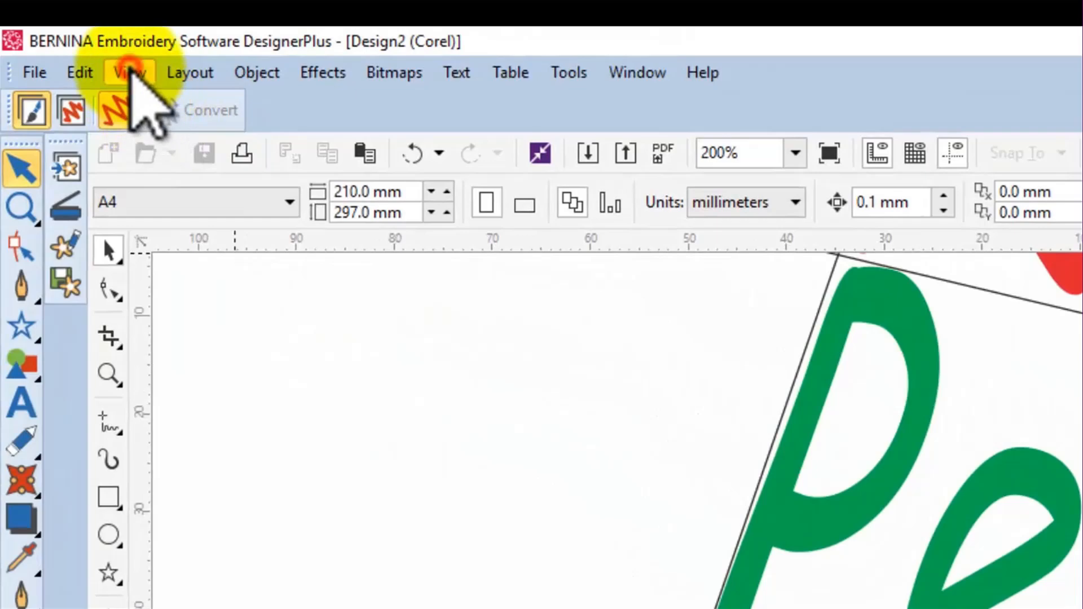
pyautogui.click(129, 72)
pyautogui.moveTo(158, 507)
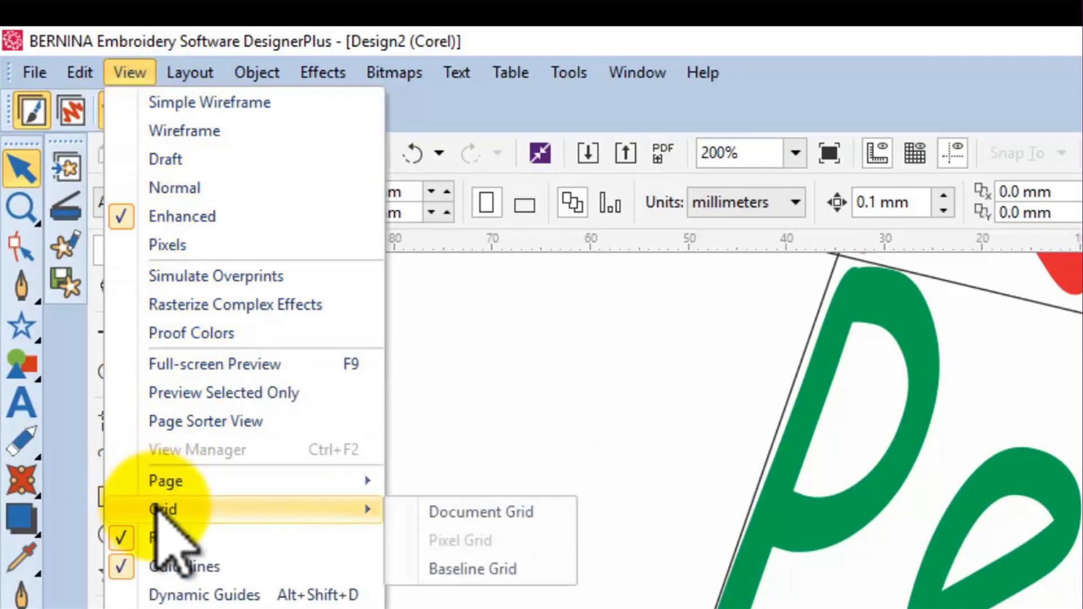
pyautogui.click(430, 511)
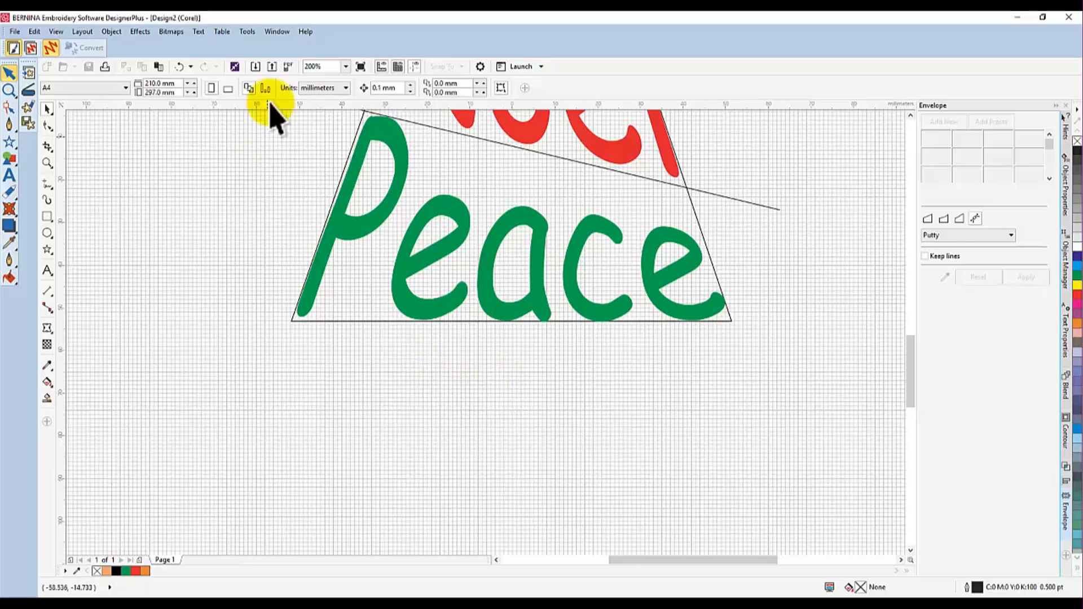
# - Open the grid settings in the document options of Design2
pyautogui.click(253, 32)
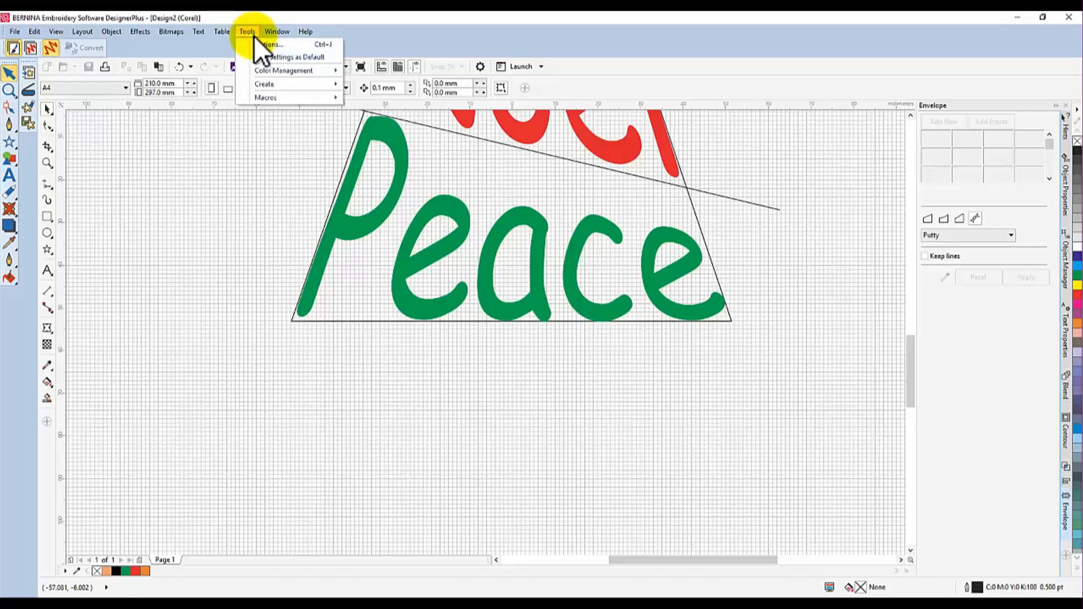
pyautogui.click(265, 45)
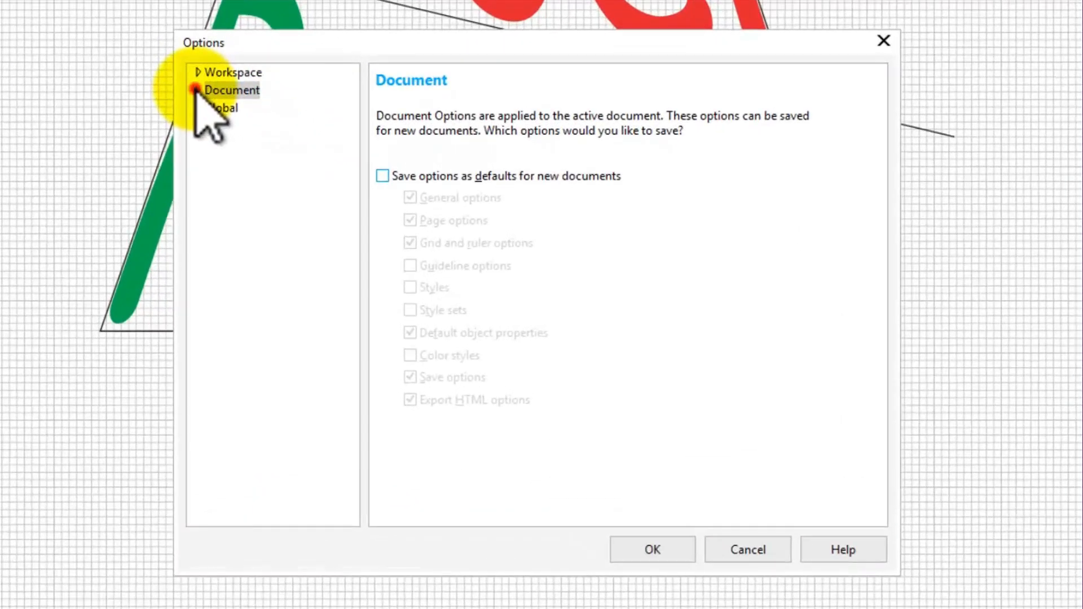
pyautogui.click(347, 183)
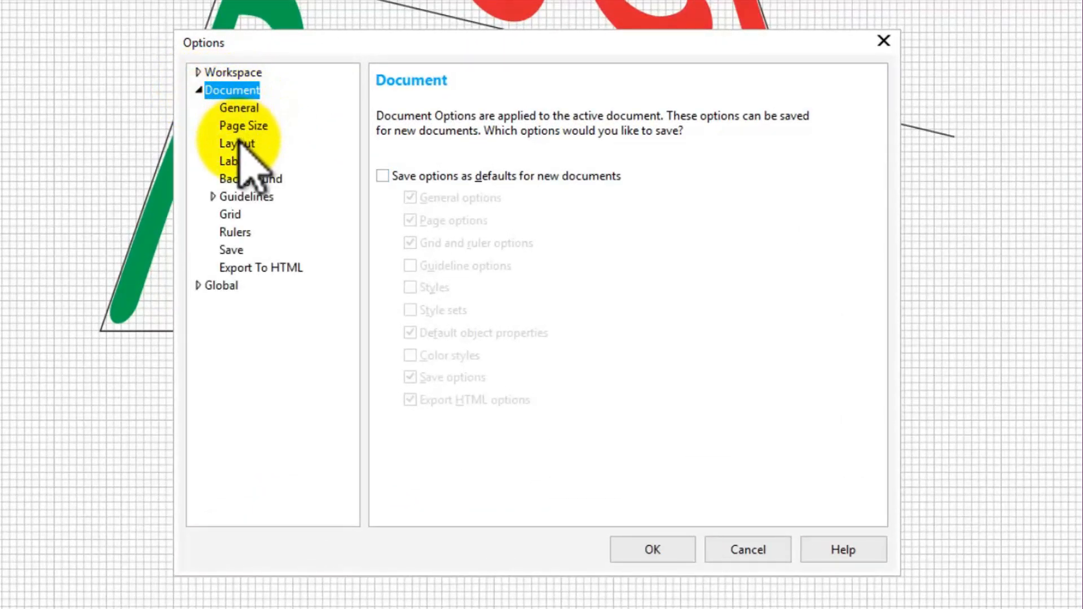
pyautogui.click(232, 214)
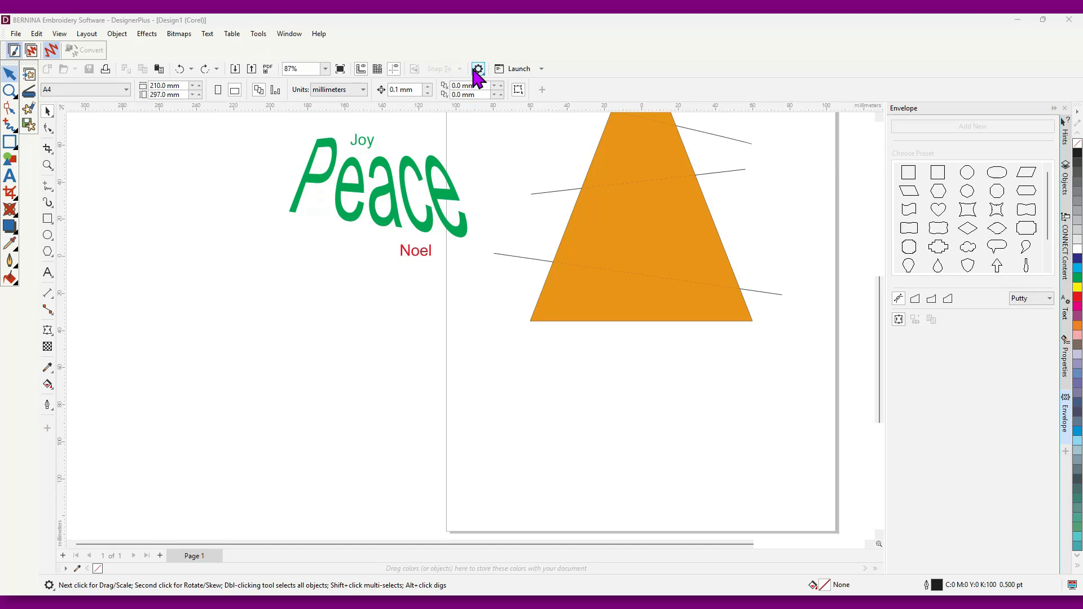
# - Open the CorelDRAW options in Design1 and switch to the document settings
pyautogui.click(259, 35)
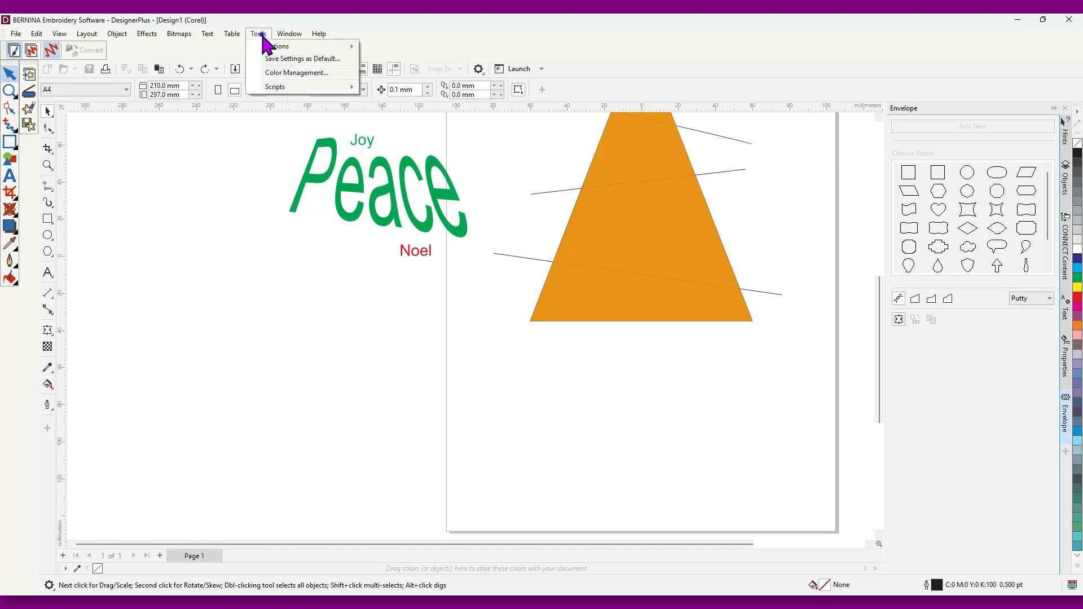
pyautogui.moveTo(281, 48)
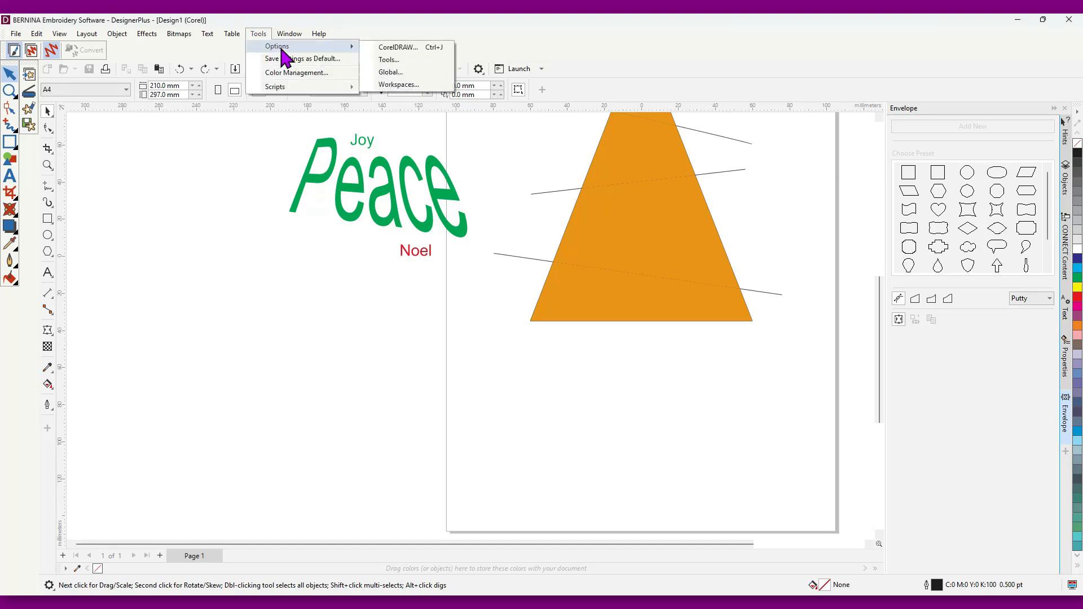
pyautogui.click(398, 47)
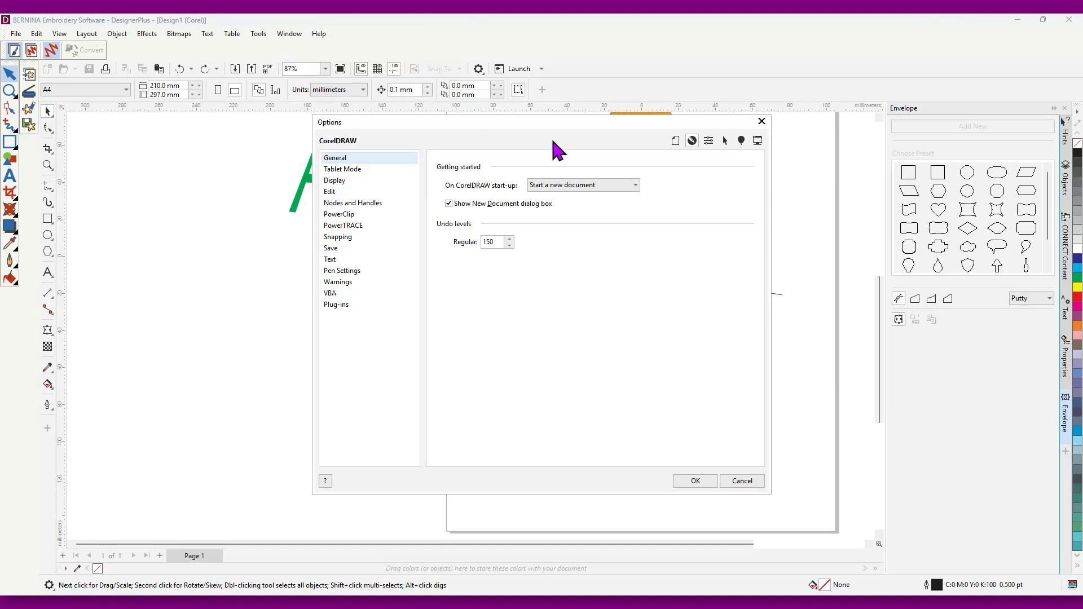
pyautogui.click(676, 141)
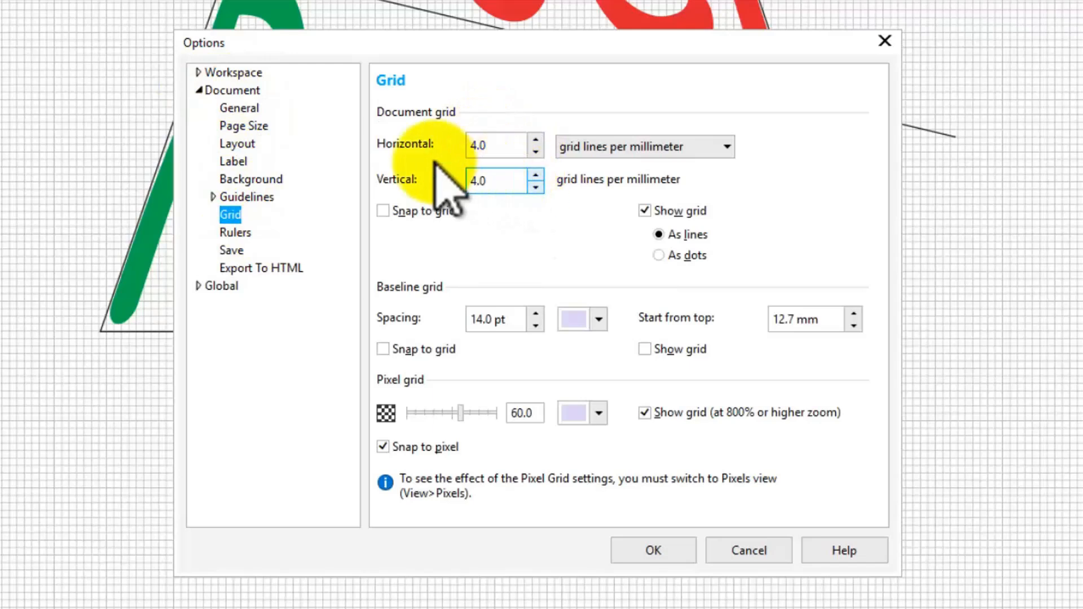
# - Set the document grid to 1 grid line per millimeter both horizontally and vertically, and apply the options
pyautogui.doubleClick(496, 145)
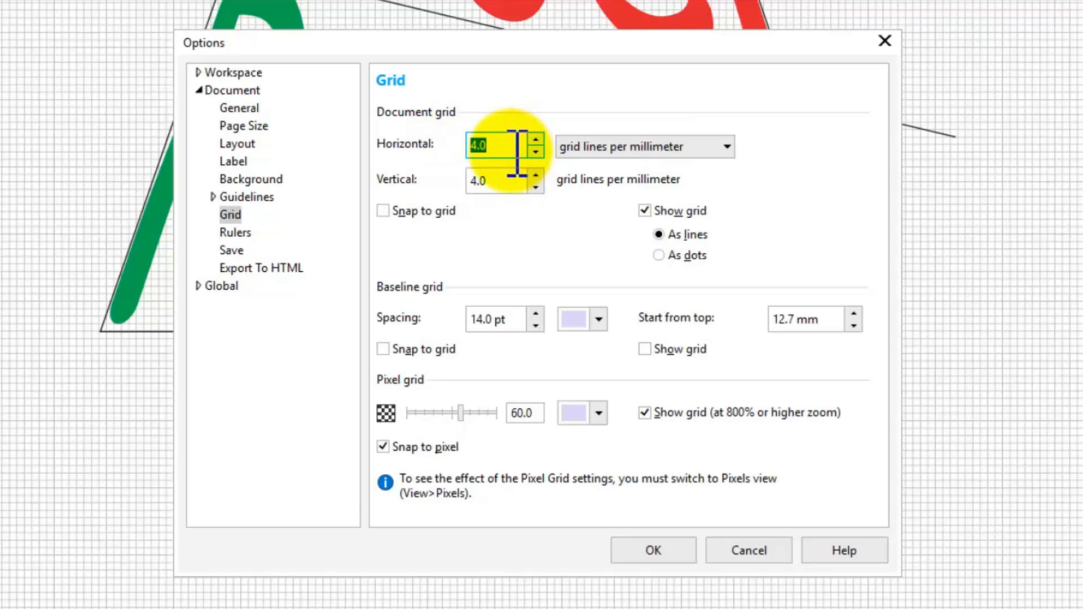
pyautogui.write('1')
pyautogui.doubleClick(499, 181)
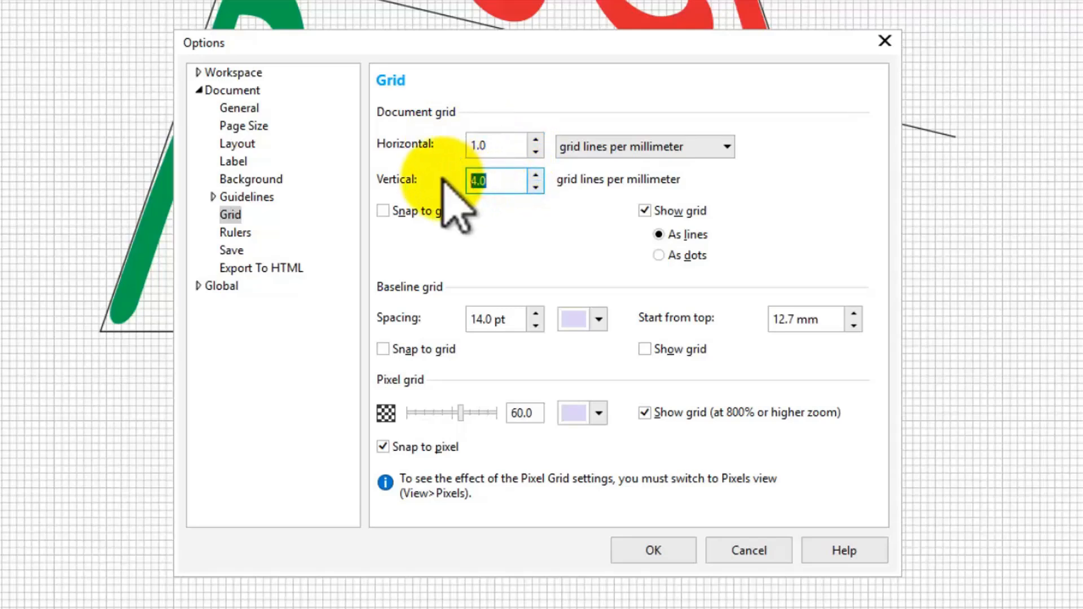
pyautogui.write('1')
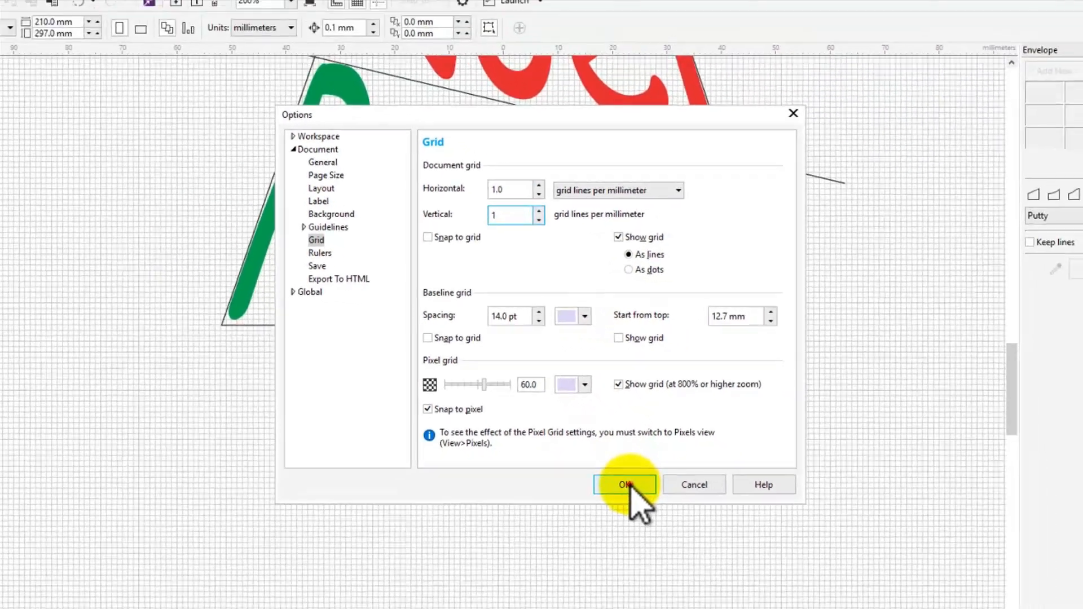
pyautogui.click(626, 485)
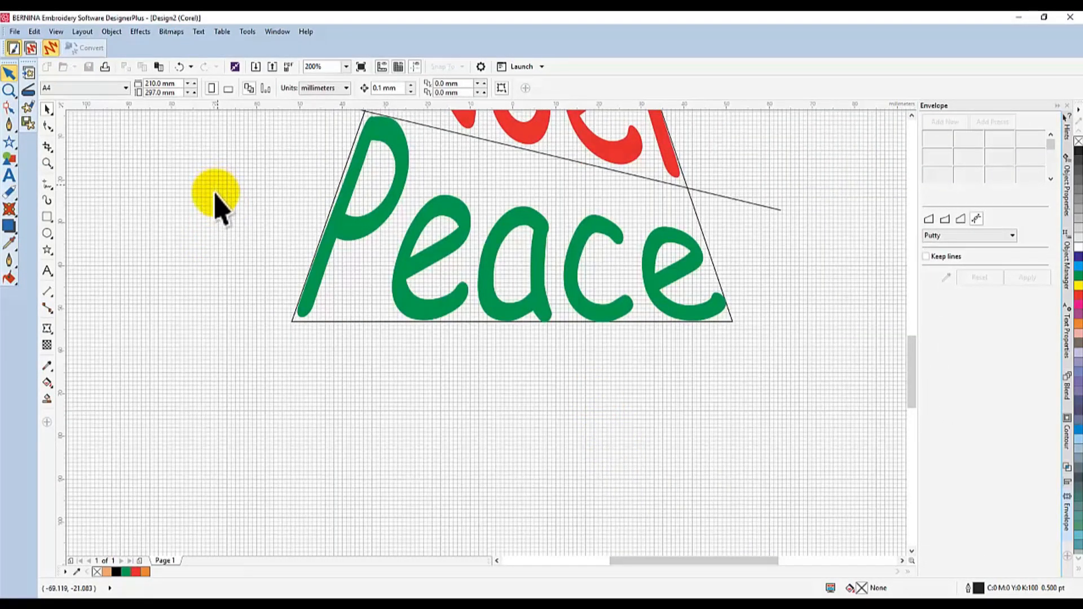
# - Activate the Pen tool and turn on snapping to the document grid
pyautogui.click(52, 187)
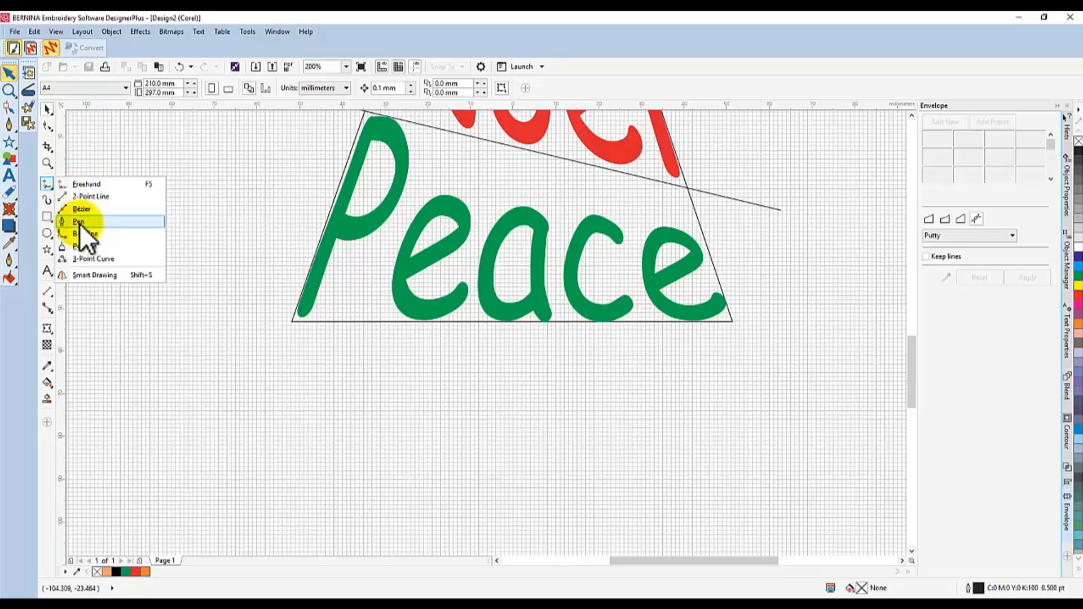
pyautogui.click(79, 222)
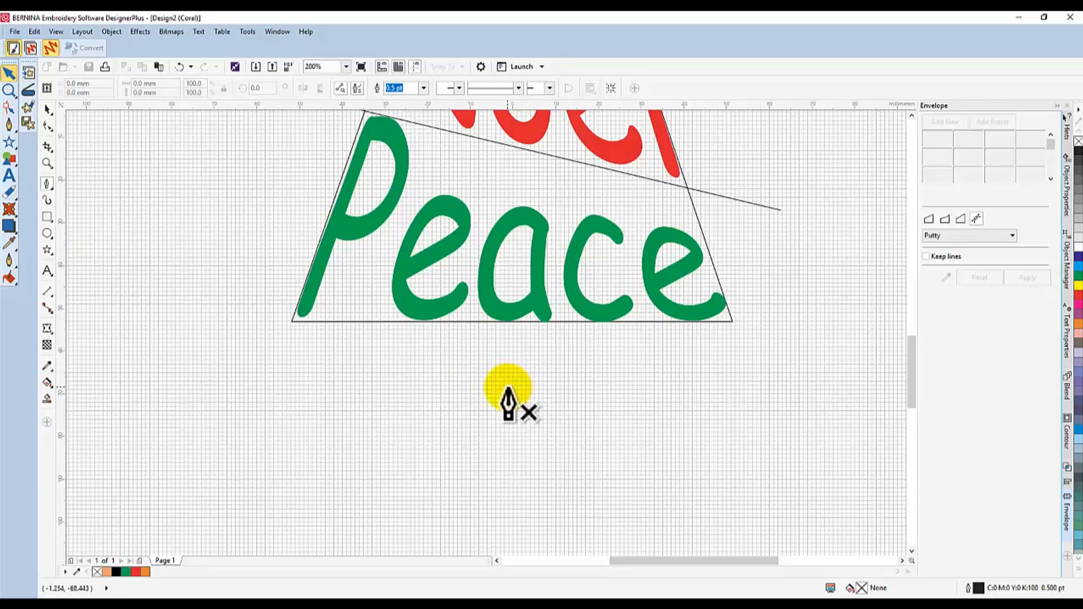
pyautogui.scroll(1, 508, 389)
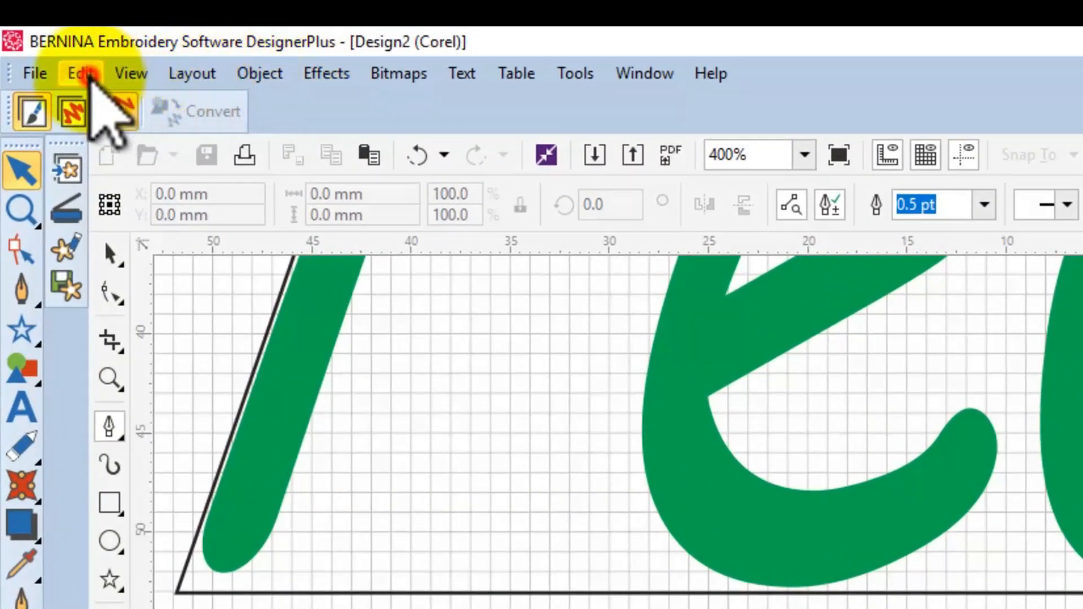
pyautogui.click(82, 74)
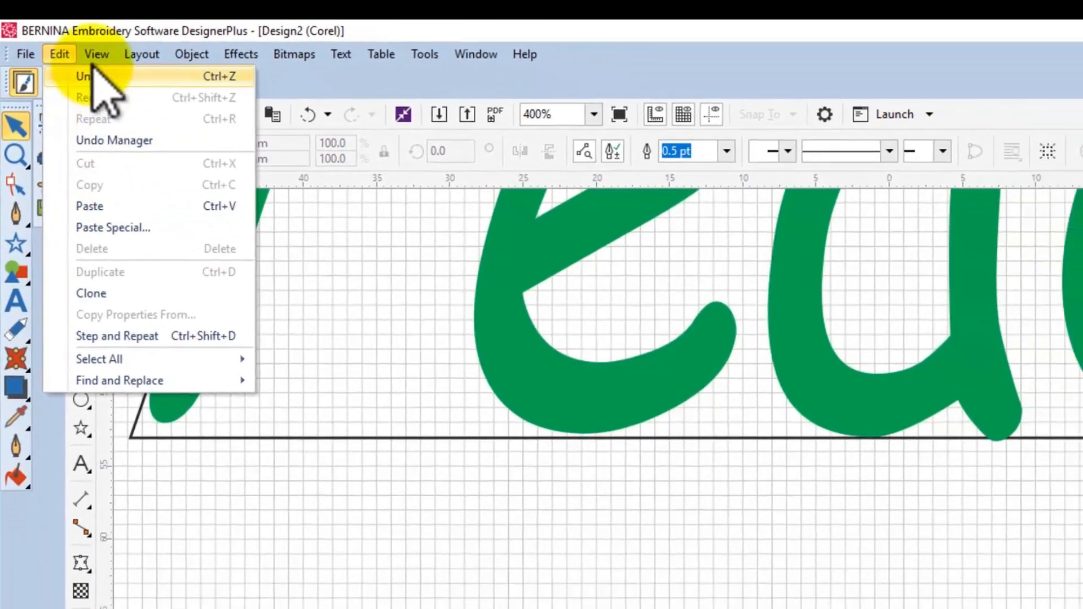
pyautogui.moveTo(116, 65)
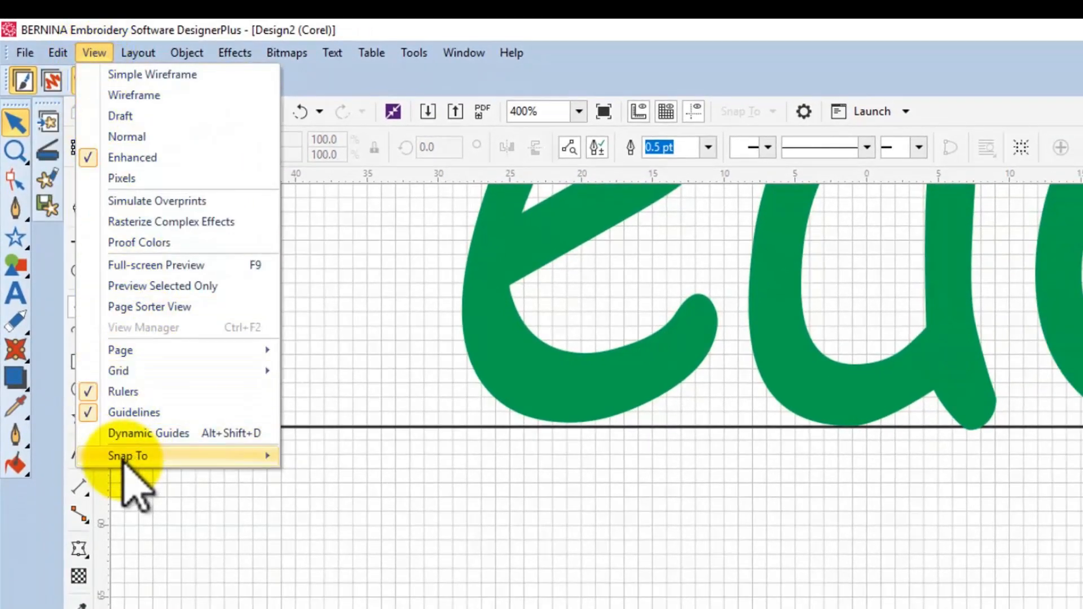
pyautogui.moveTo(172, 458)
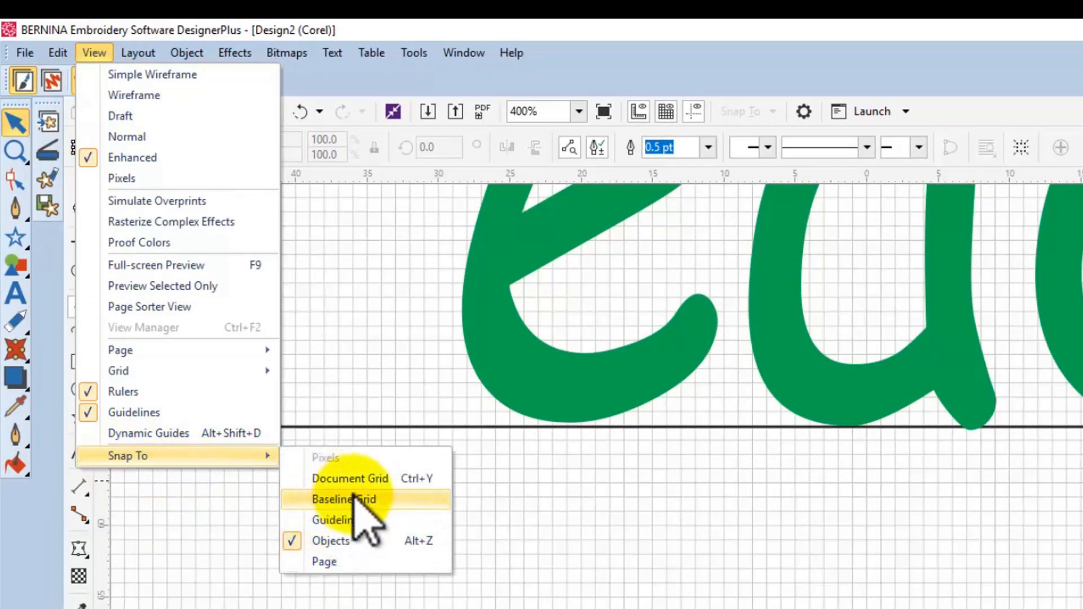
pyautogui.click(293, 479)
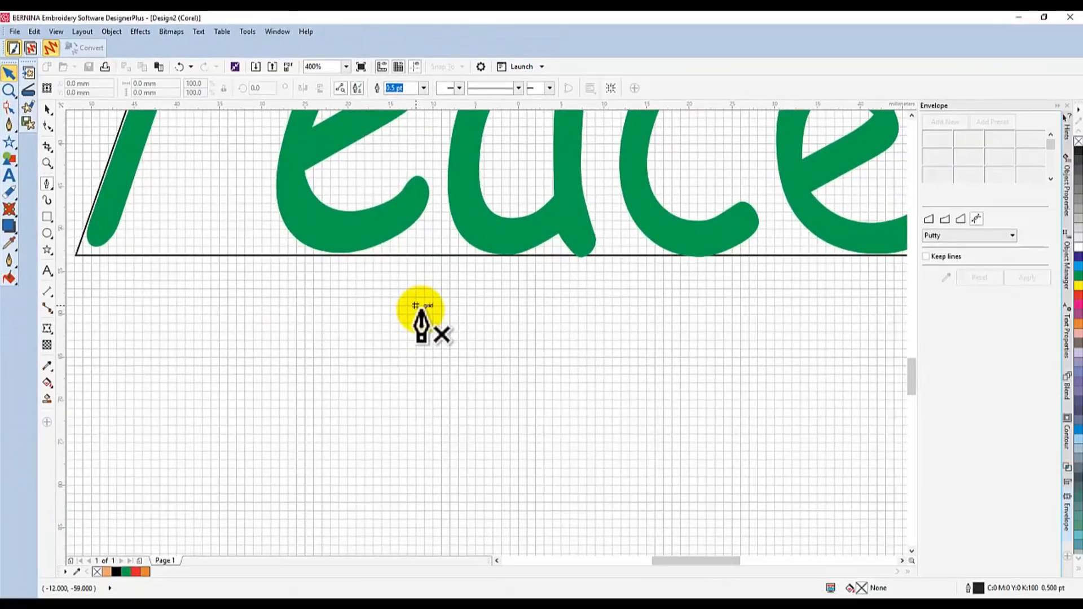
# - Draw a closed half-pot outline below Peace, 23 mm wide and 25 mm high, with a slanted outer side and a vertical inner side
pyautogui.click(458, 326)
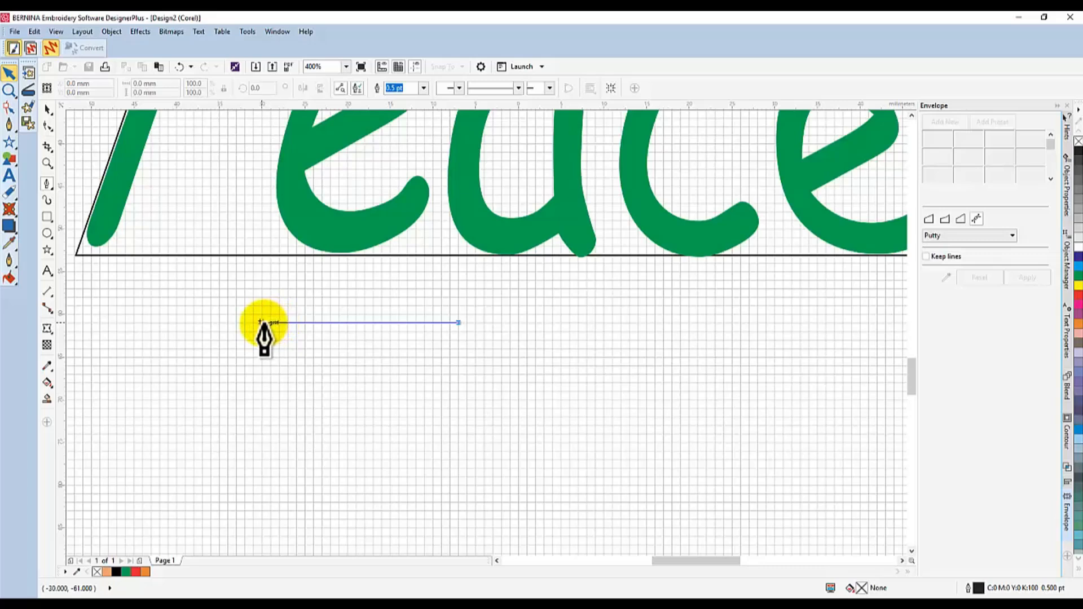
pyautogui.click(261, 322)
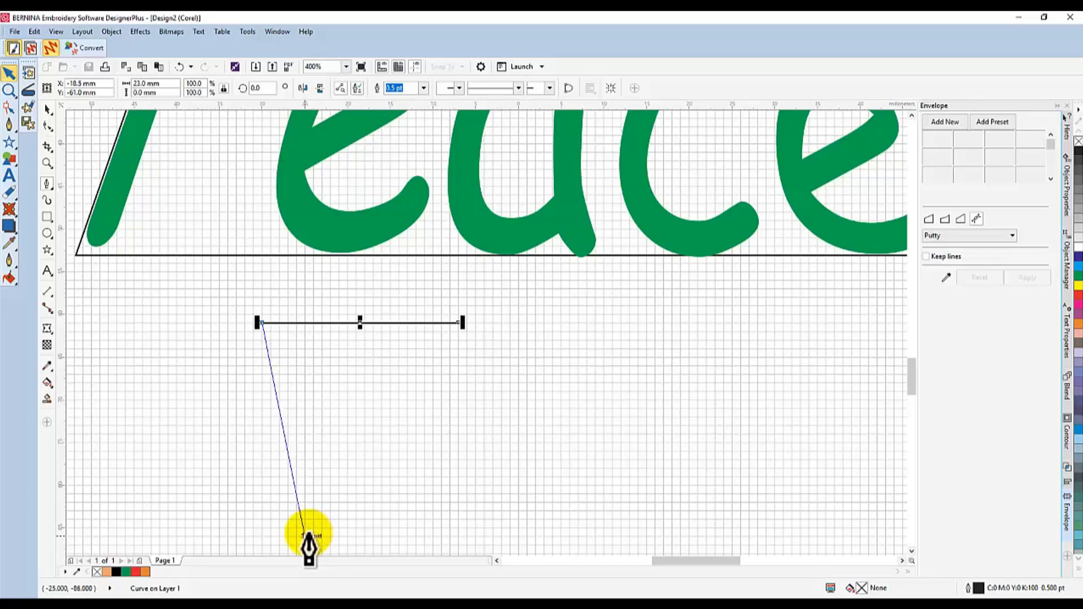
pyautogui.click(305, 536)
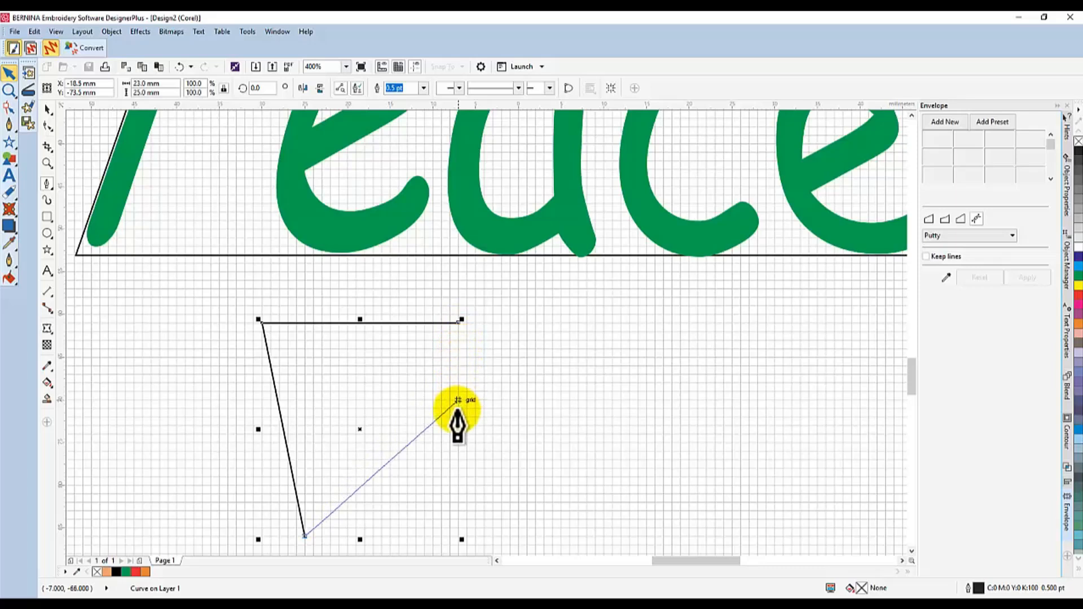
pyautogui.click(458, 535)
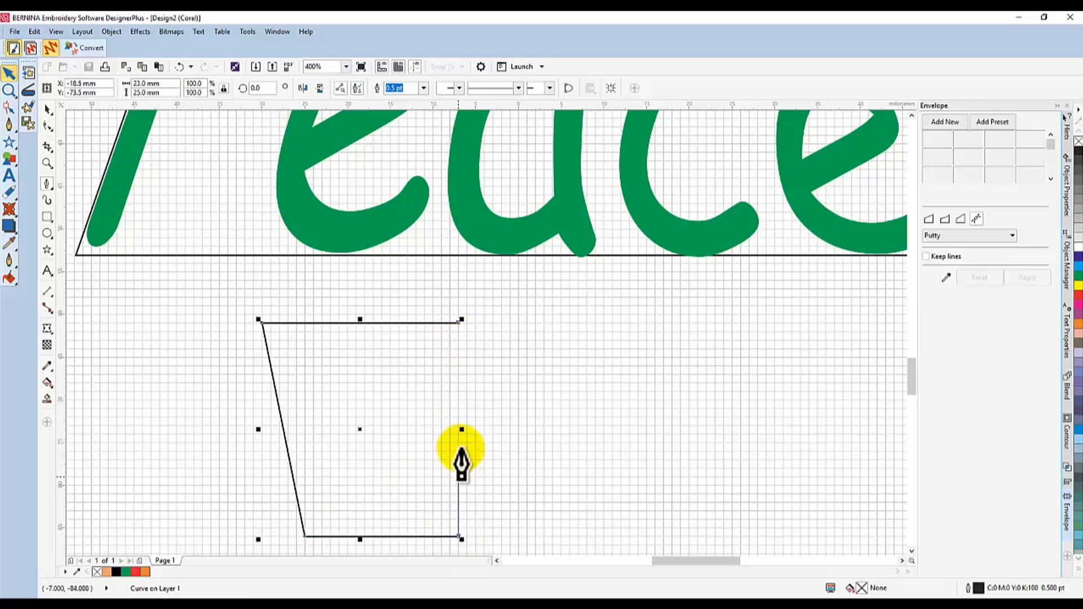
pyautogui.click(460, 323)
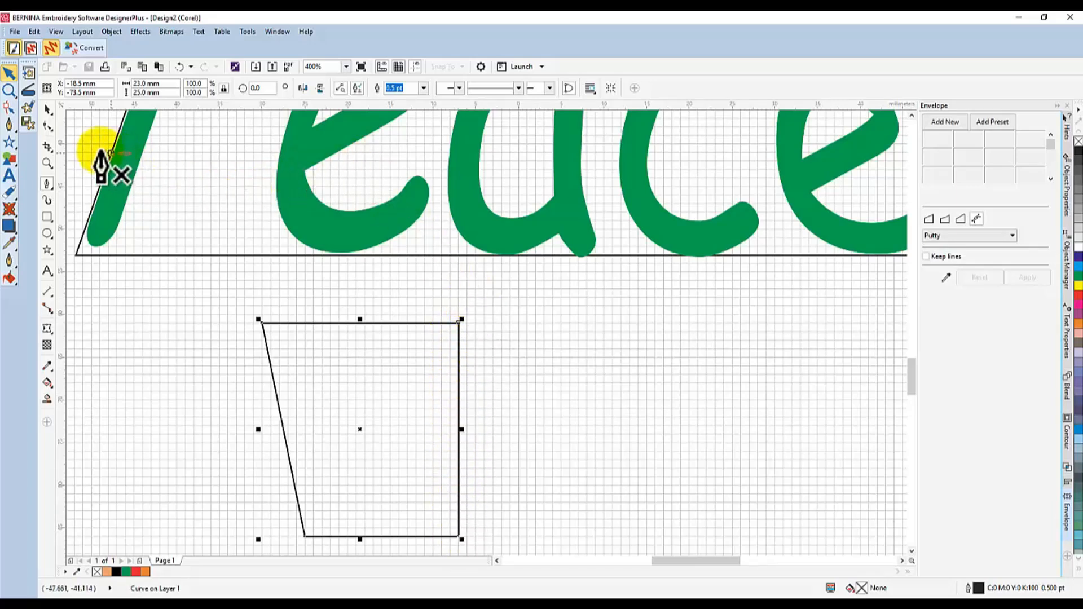
# - Place a vertical guideline along the half pot's straight edge to check its alignment, and remove the guideline
pyautogui.moveTo(64, 127); pyautogui.dragTo(455, 182)
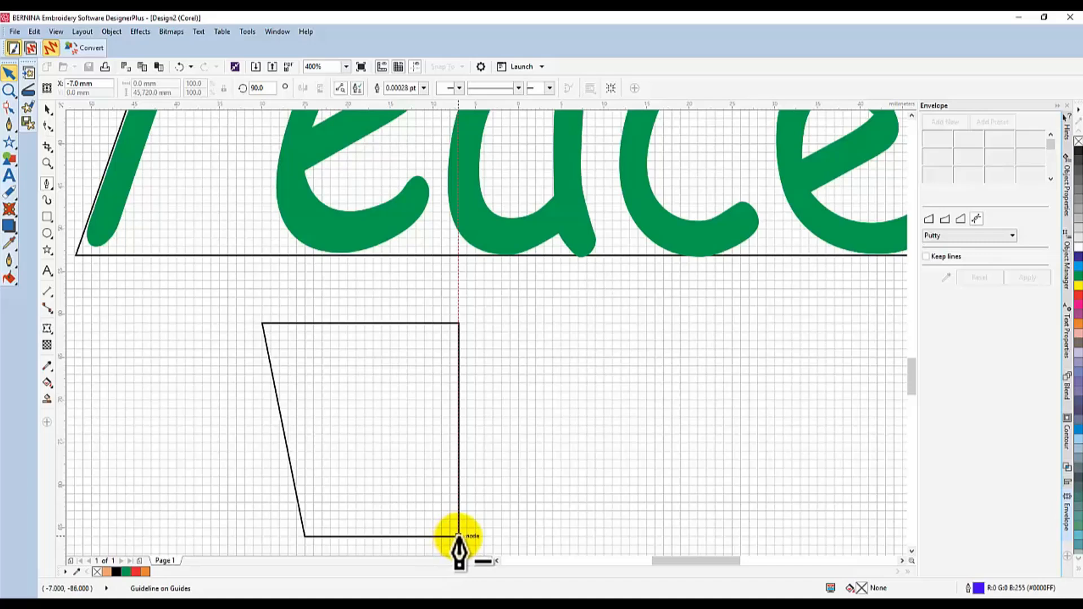
pyautogui.click(48, 108)
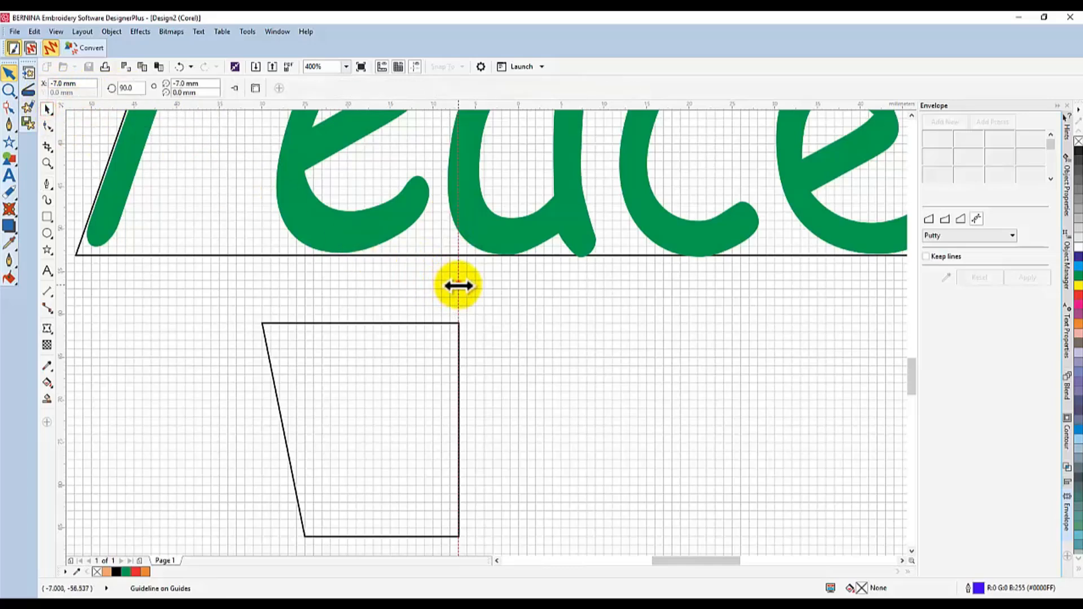
pyautogui.moveTo(190, 275); pyautogui.dragTo(58, 271)
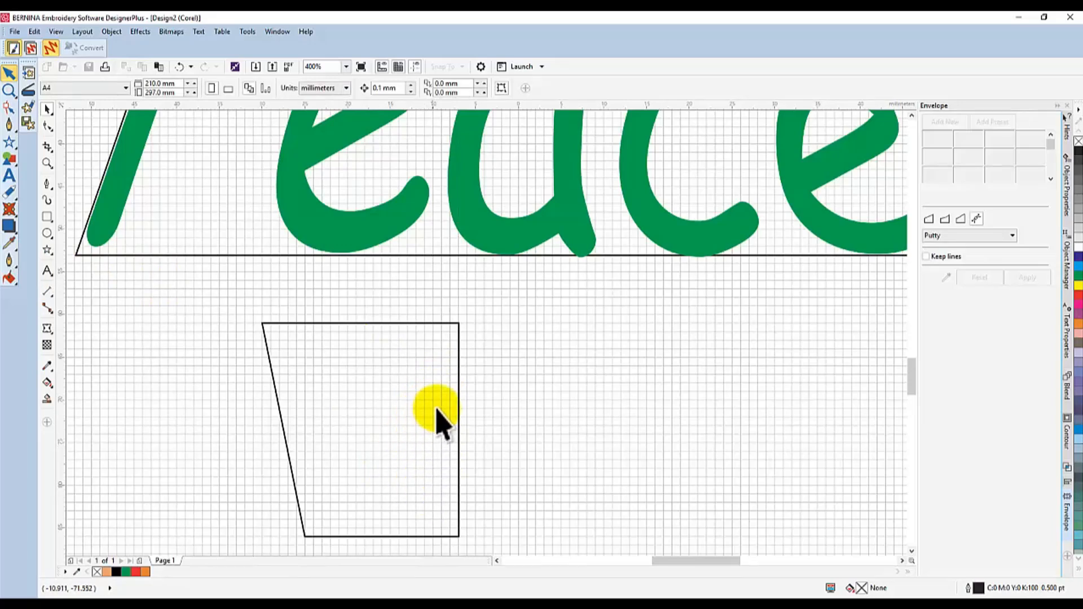
# - Fill the half-pot shape with red and remove its outline
pyautogui.click(1078, 302)
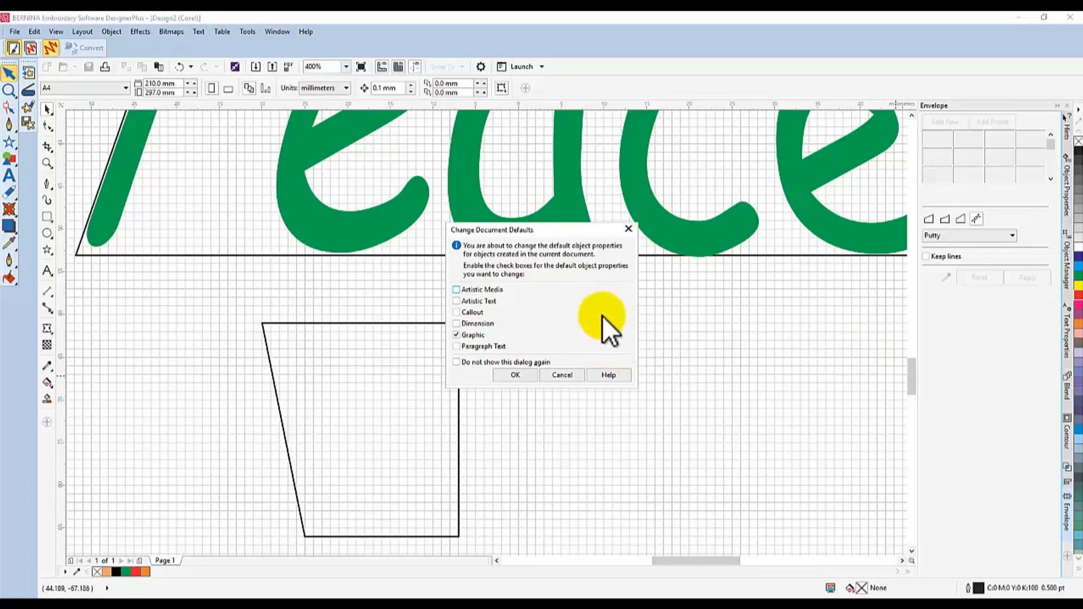
pyautogui.click(628, 229)
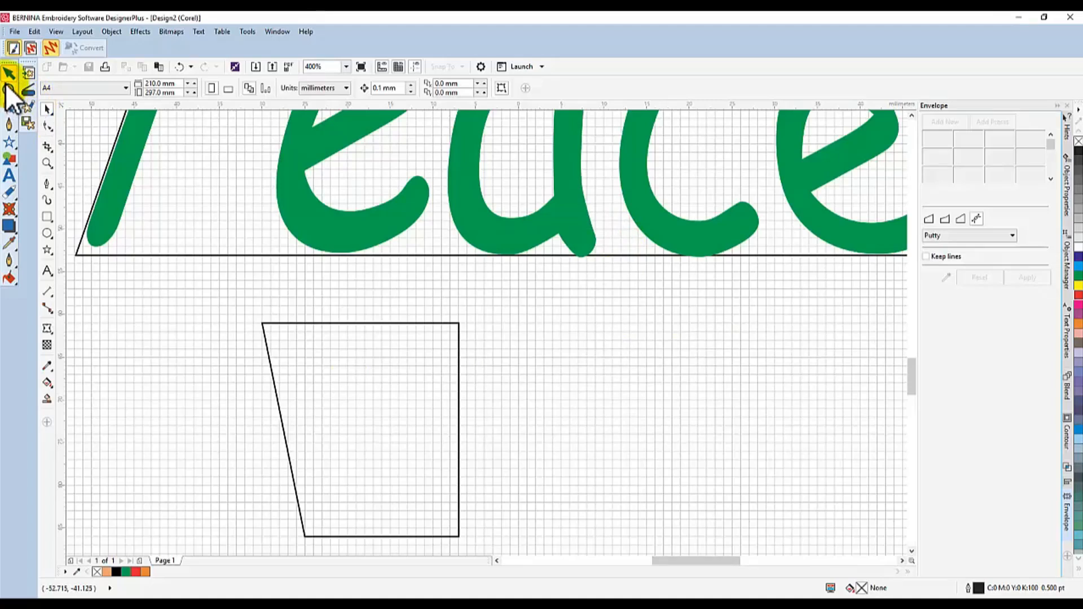
pyautogui.click(48, 108)
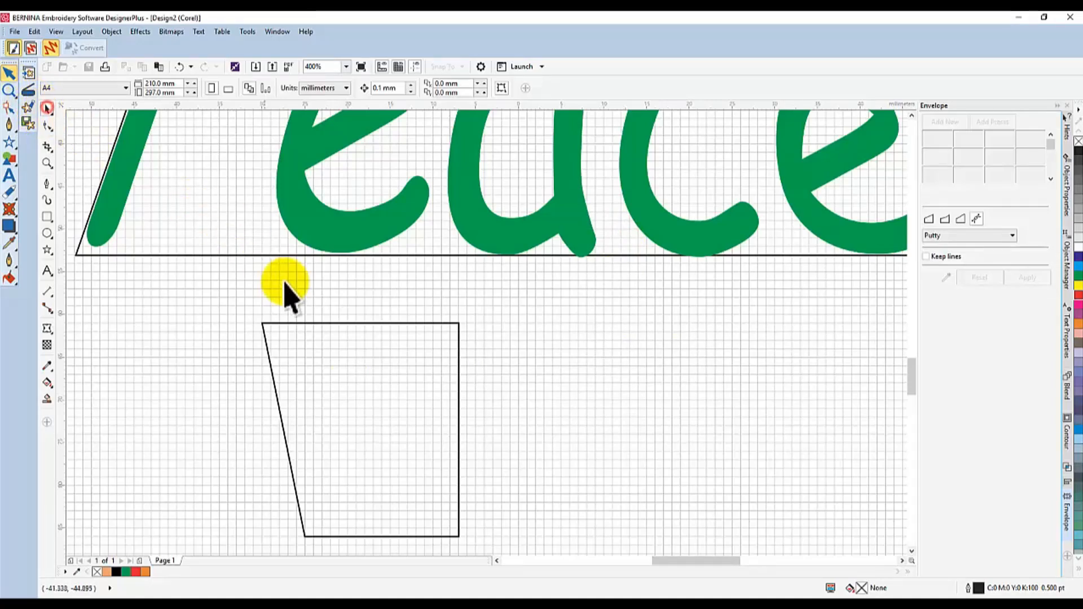
pyautogui.click(315, 322)
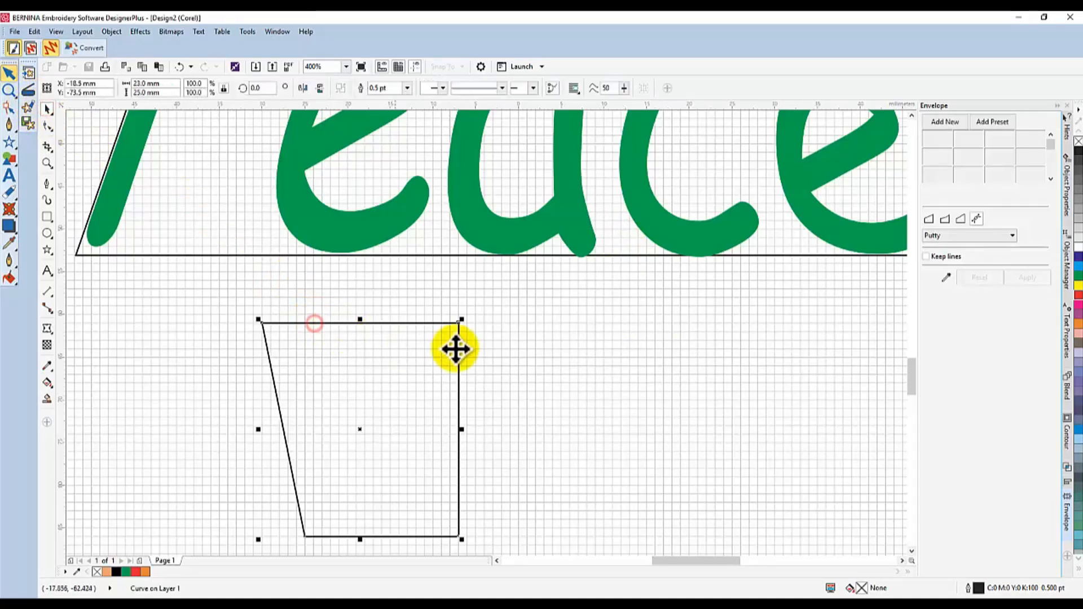
pyautogui.click(1078, 297)
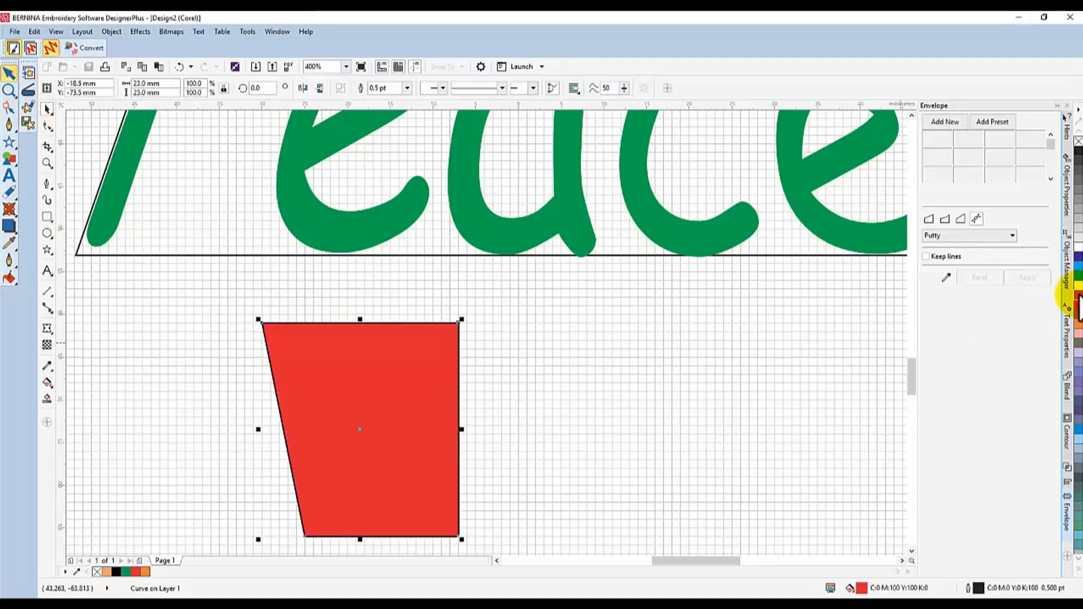
pyautogui.rightClick(1077, 141)
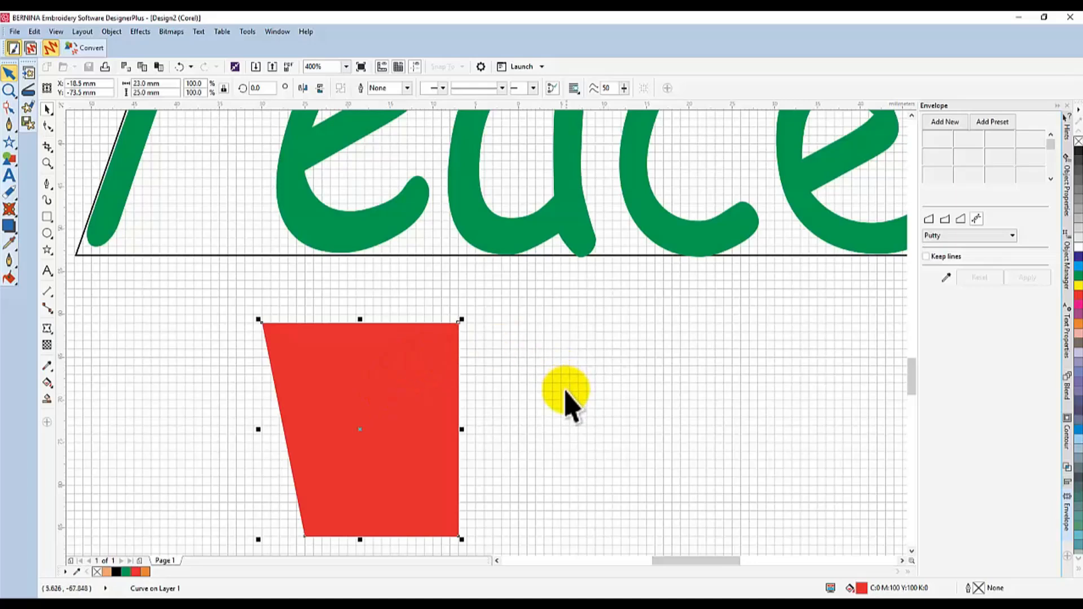
# - Create a mirrored copy of the red half pot across its straight edge to complete the pot shape
pyautogui.click(398, 374)
pyautogui.click(45, 110)
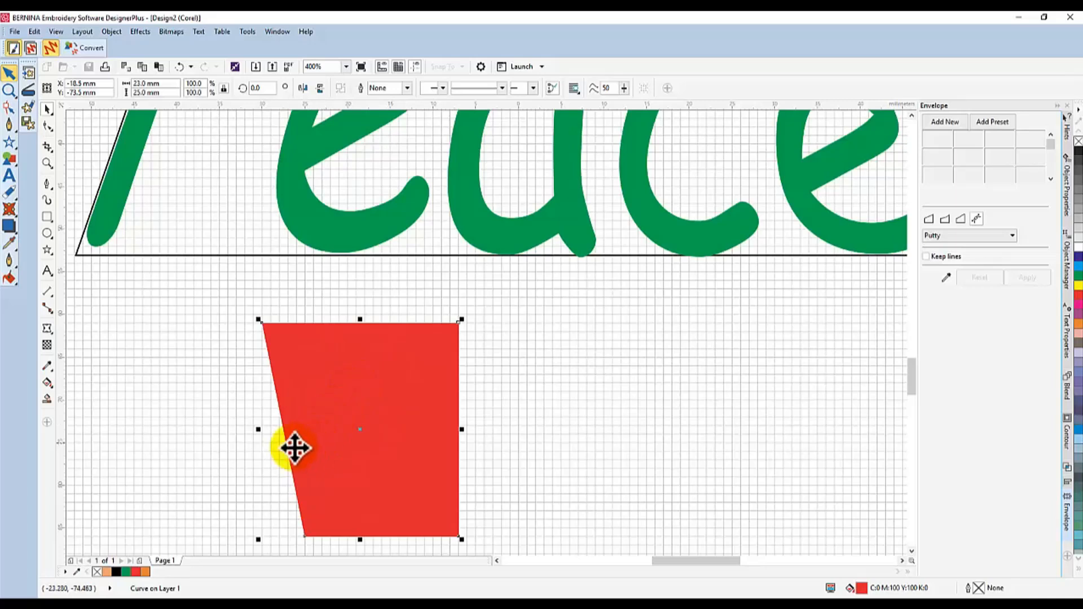
pyautogui.moveTo(257, 429); pyautogui.dragTo(343, 425)
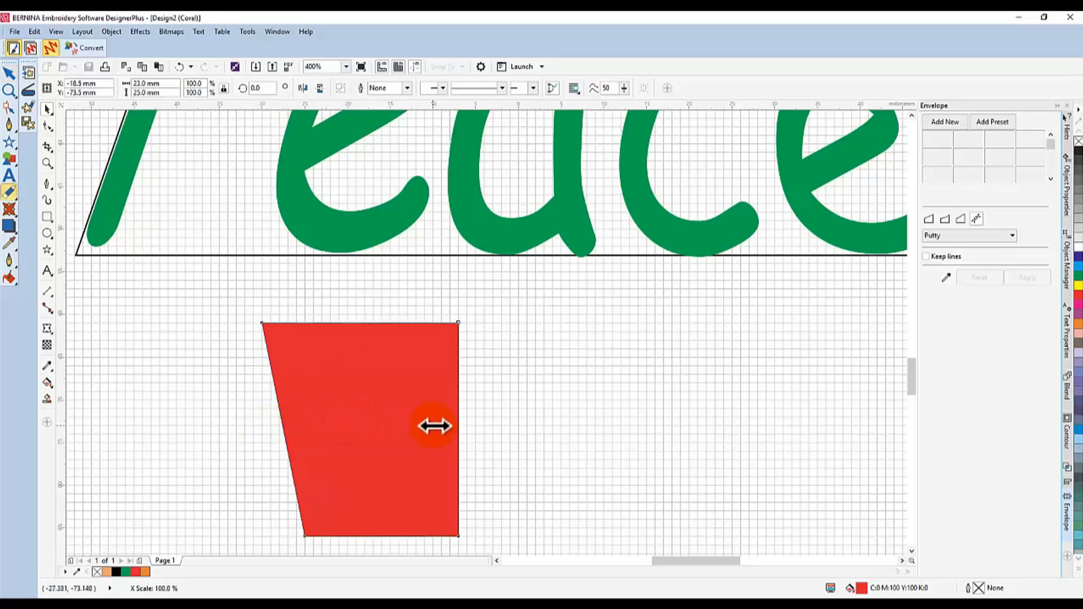
pyautogui.moveTo(435, 426); pyautogui.dragTo(516, 430)
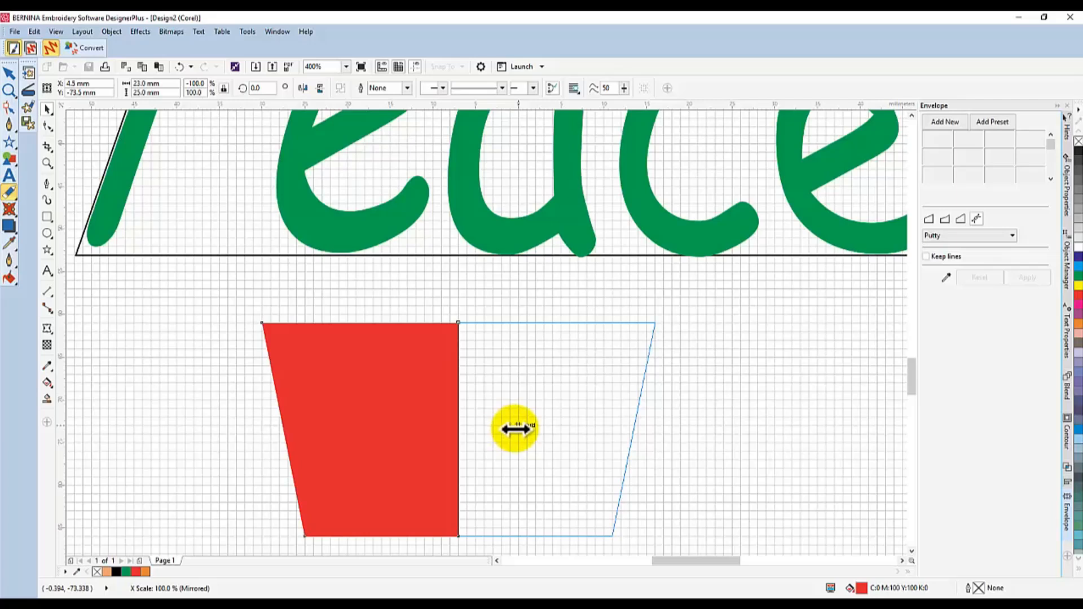
pyautogui.moveTo(515, 429); pyautogui.dragTo(521, 426)
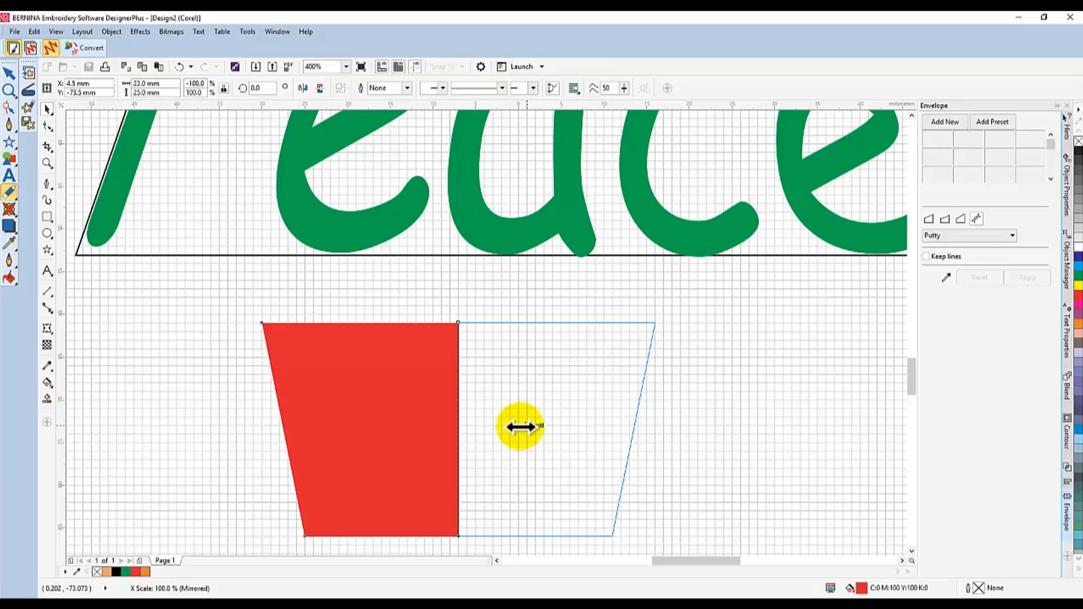
pyautogui.moveTo(519, 427); pyautogui.dragTo(520, 426)
pyautogui.rightClick(520, 426)
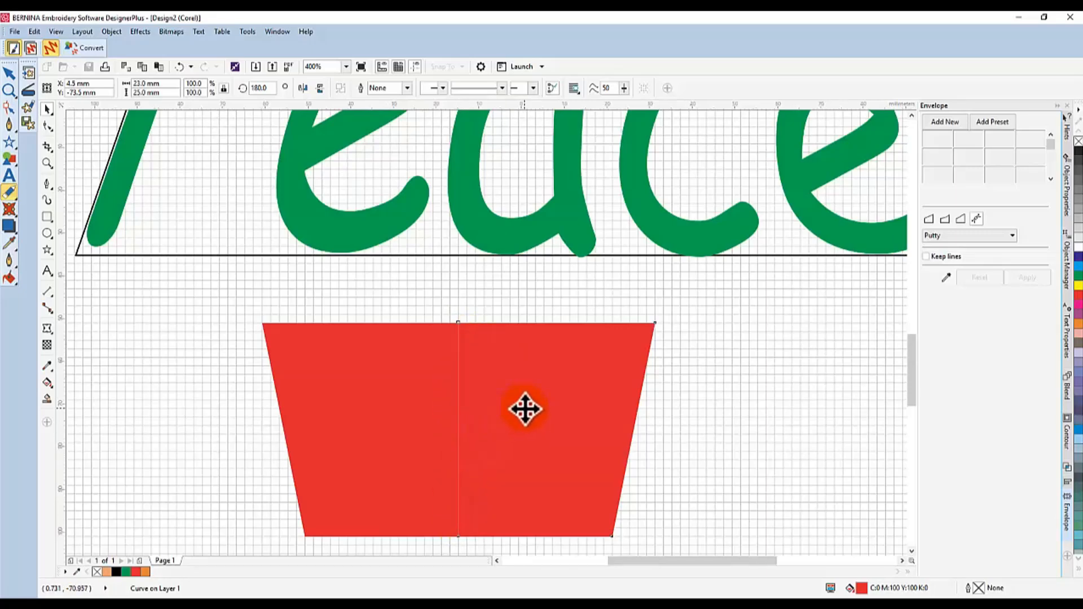
# - Weld the two red halves into one pot and stretch it slightly downward
pyautogui.scroll(-1, 525, 409)
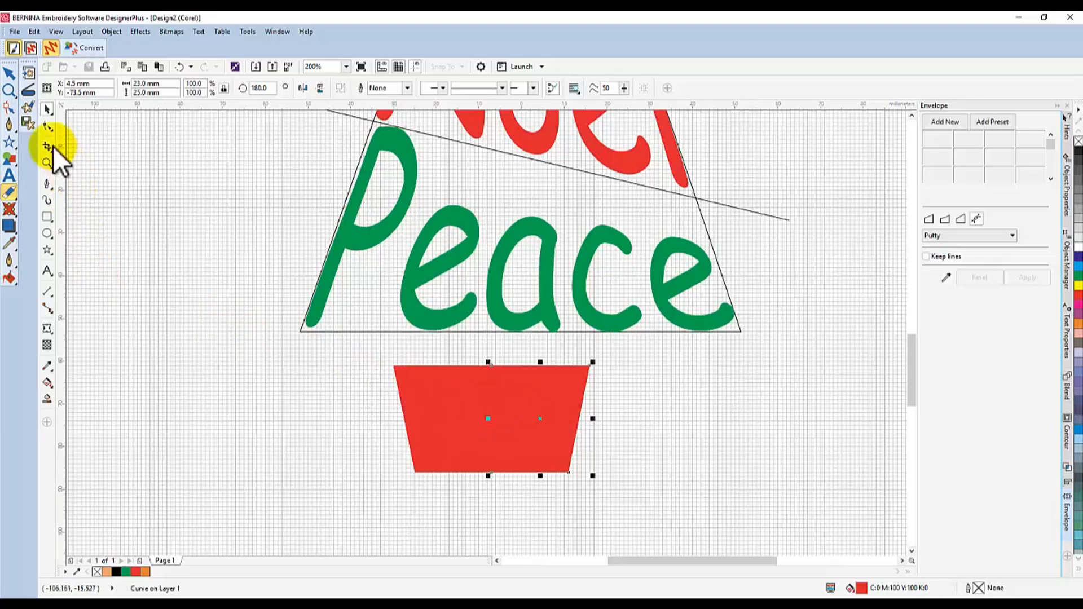
pyautogui.click(9, 72)
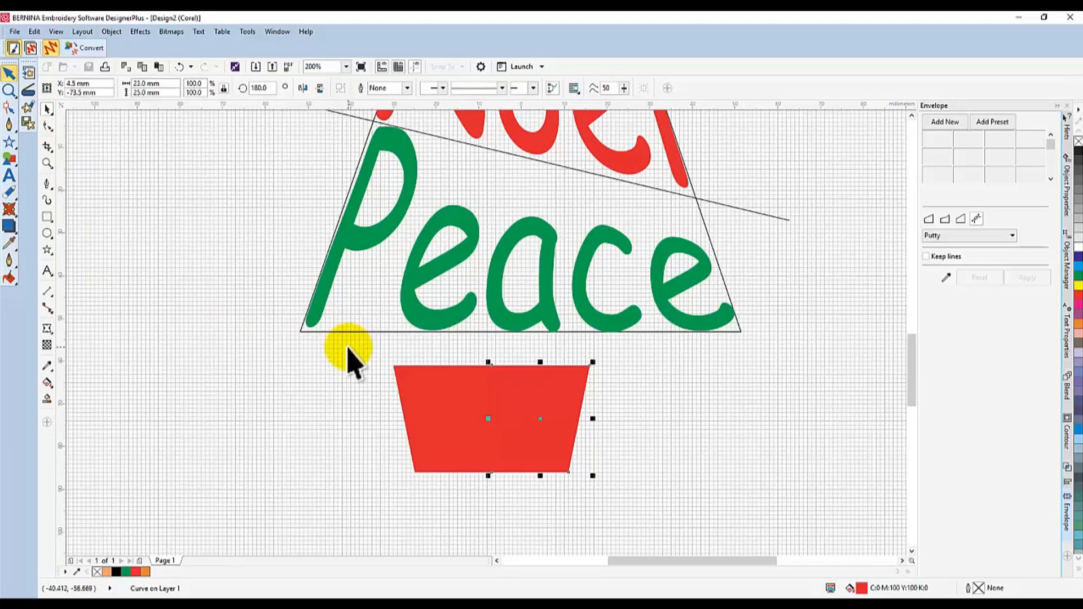
pyautogui.moveTo(348, 348); pyautogui.dragTo(636, 512)
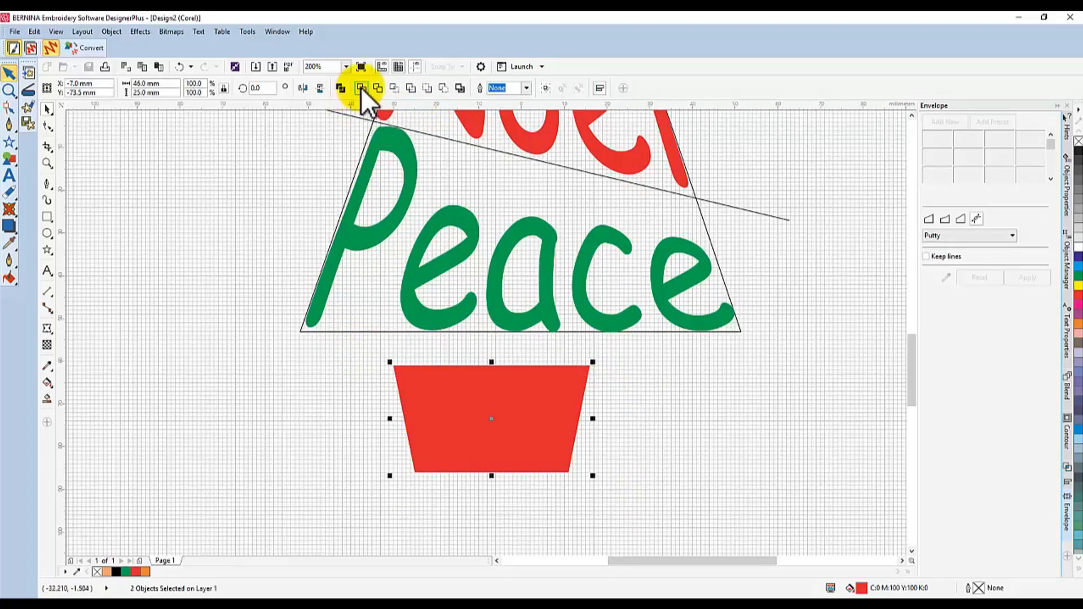
pyautogui.click(361, 87)
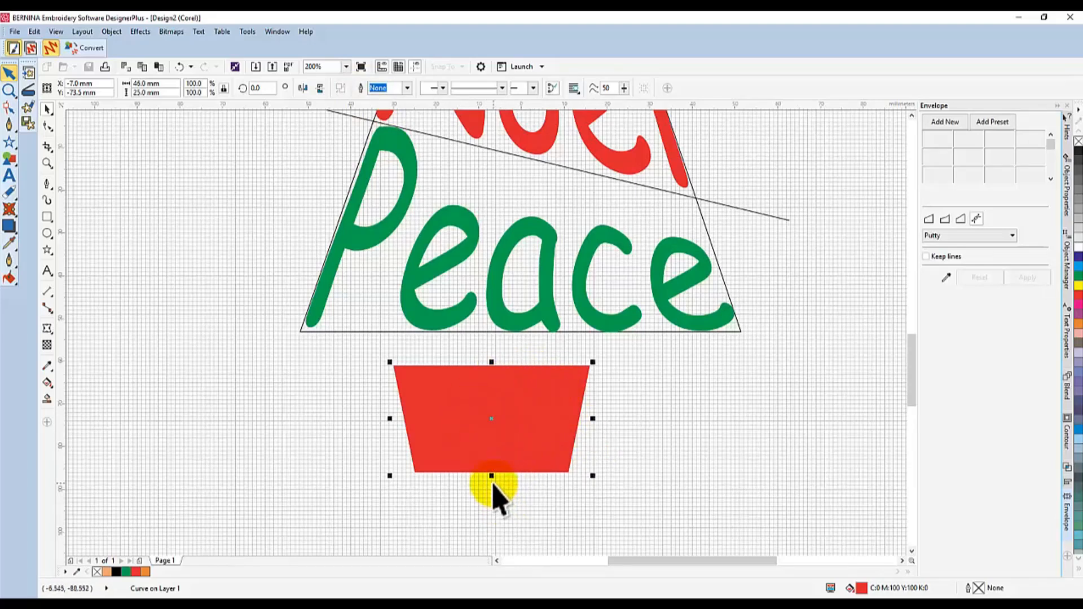
pyautogui.moveTo(493, 477); pyautogui.dragTo(492, 489)
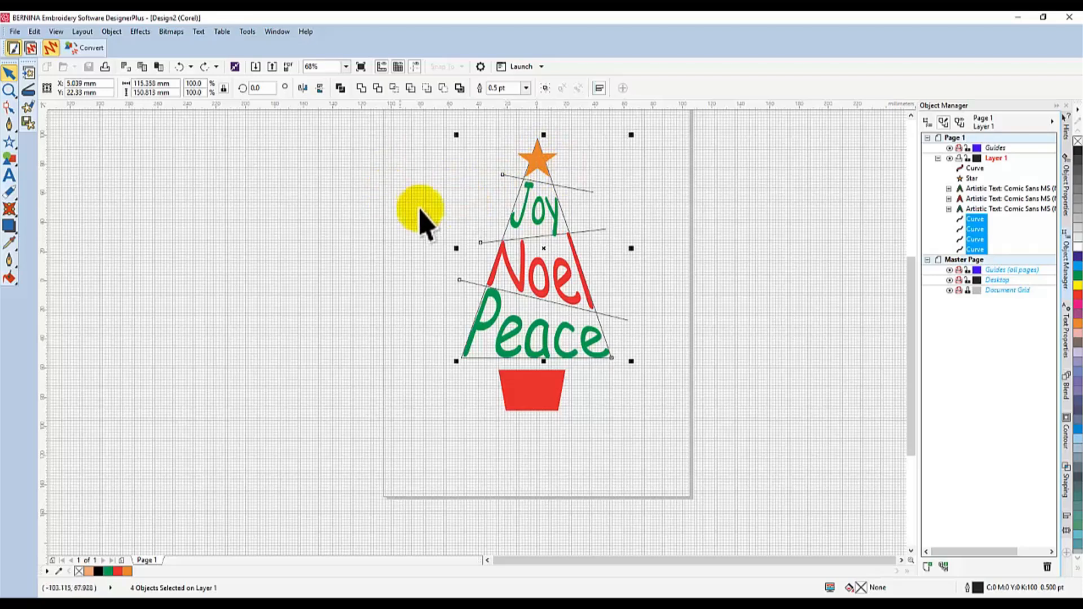
# - Turn off the display of the document grid and deselect the four construction curves
pyautogui.click(55, 31)
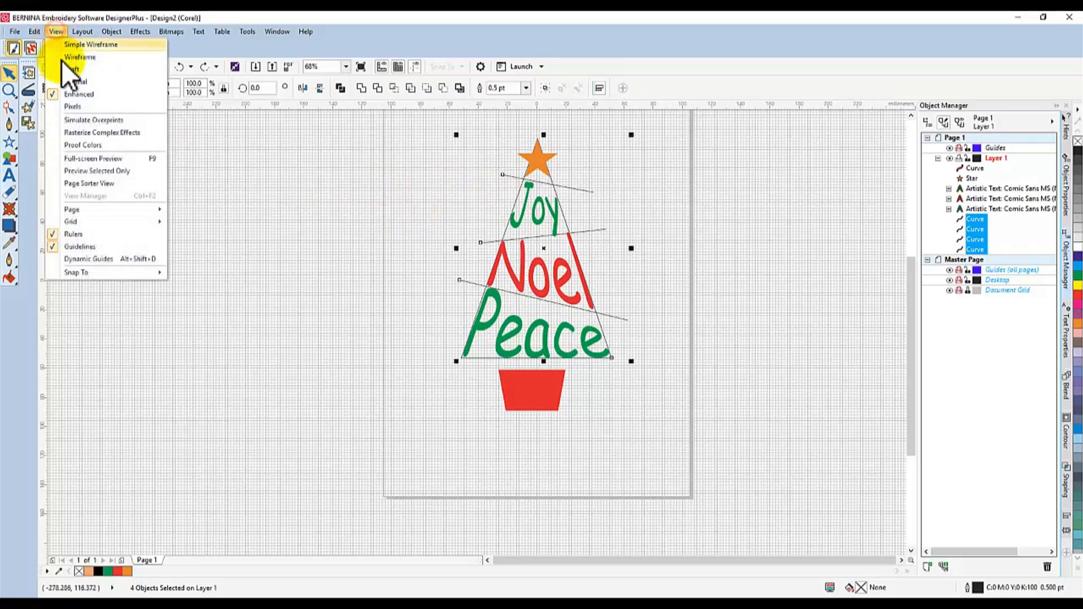
pyautogui.moveTo(78, 221)
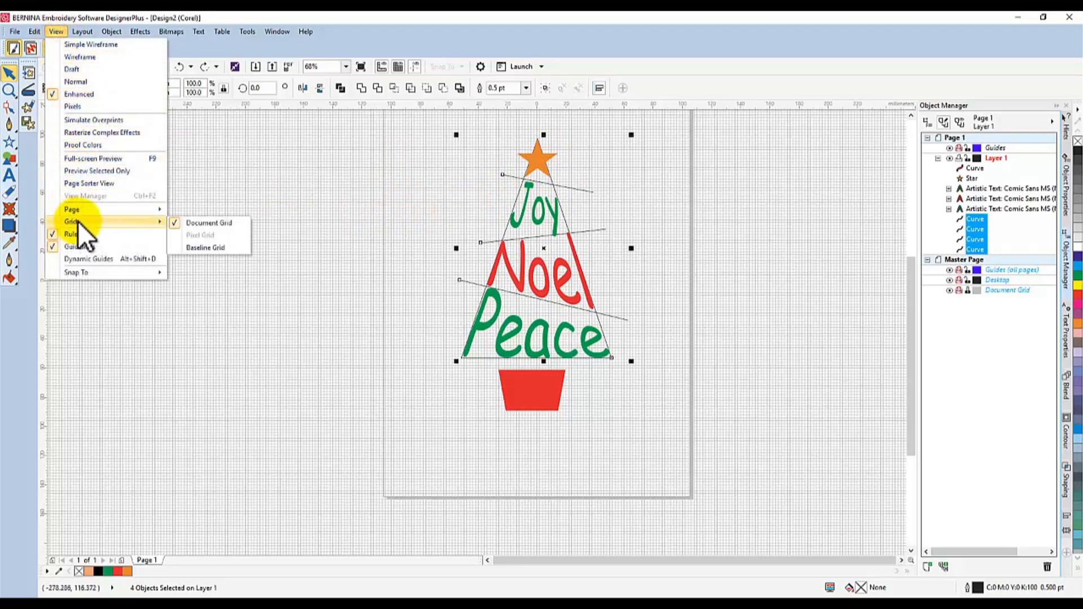
pyautogui.click(186, 223)
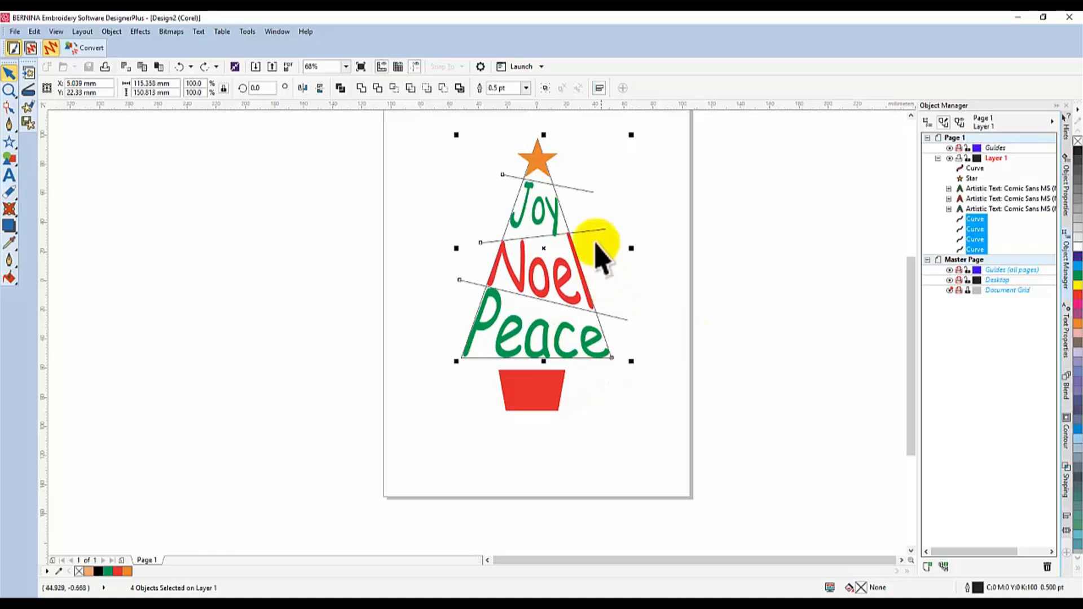
pyautogui.click(678, 202)
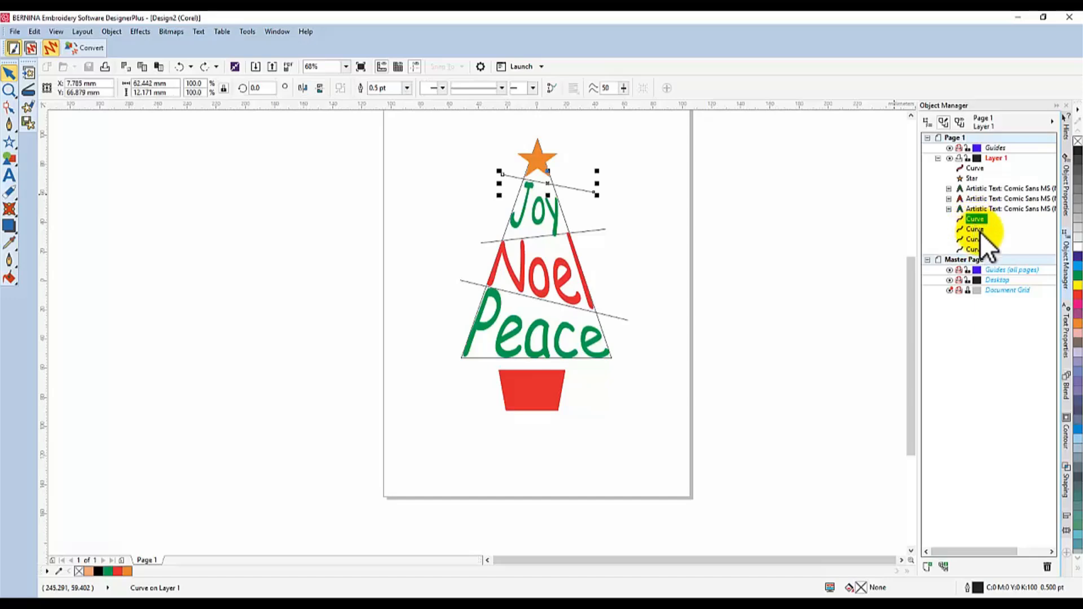
# - Delete the four construction curves from Layer 1, keeping the words, star and pot
pyautogui.keyDown('shift'); pyautogui.click(982, 249); pyautogui.keyUp('shift')
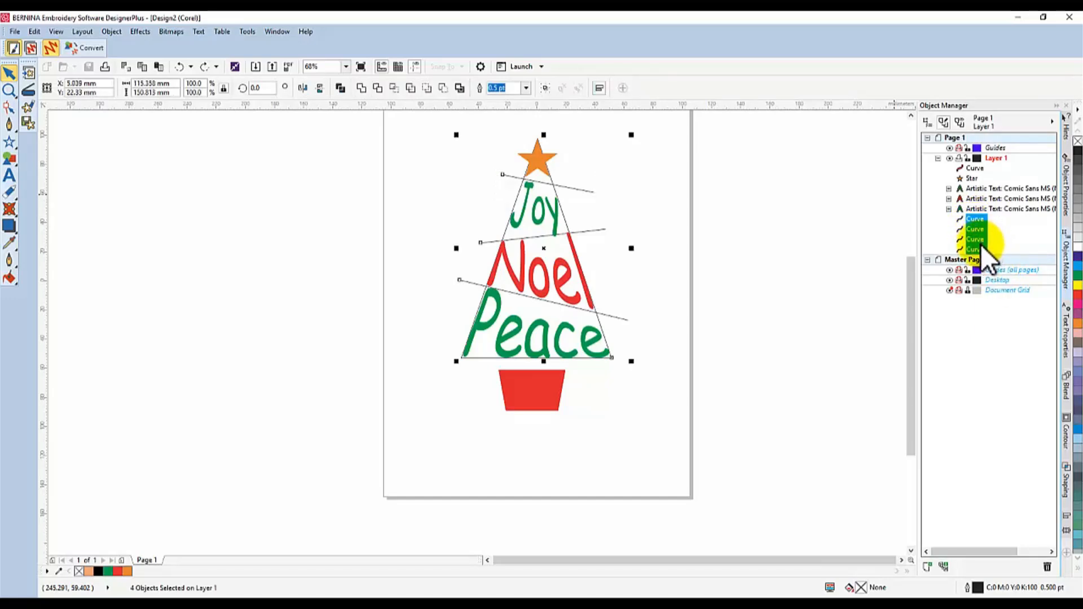
pyautogui.press('Delete')
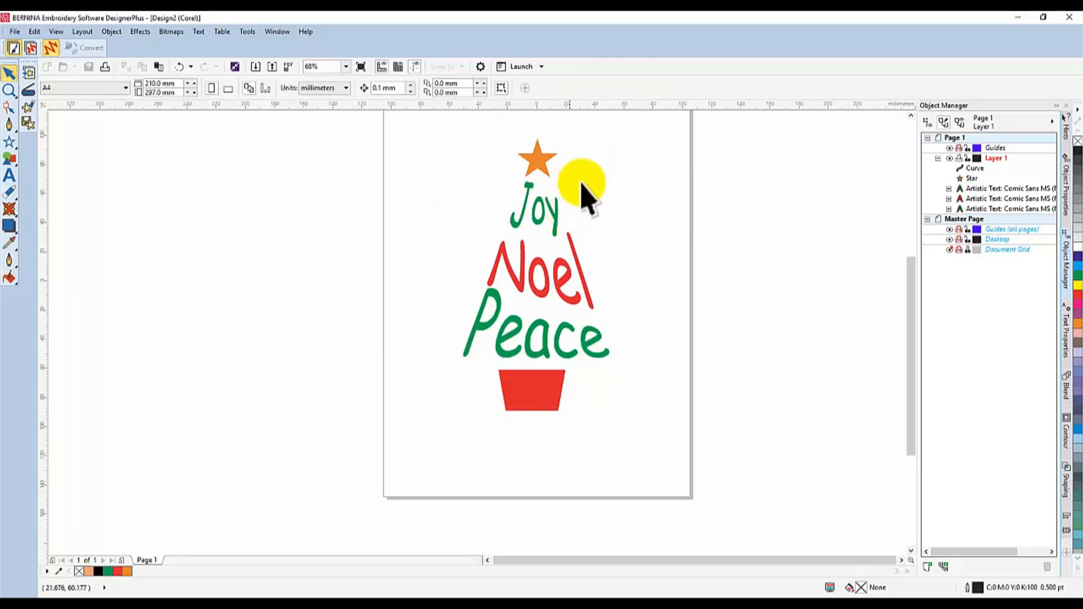
# - Convert the star, the three words and the pot together into embroidery stitches
pyautogui.click(417, 133)
pyautogui.moveTo(616, 134); pyautogui.dragTo(646, 433)
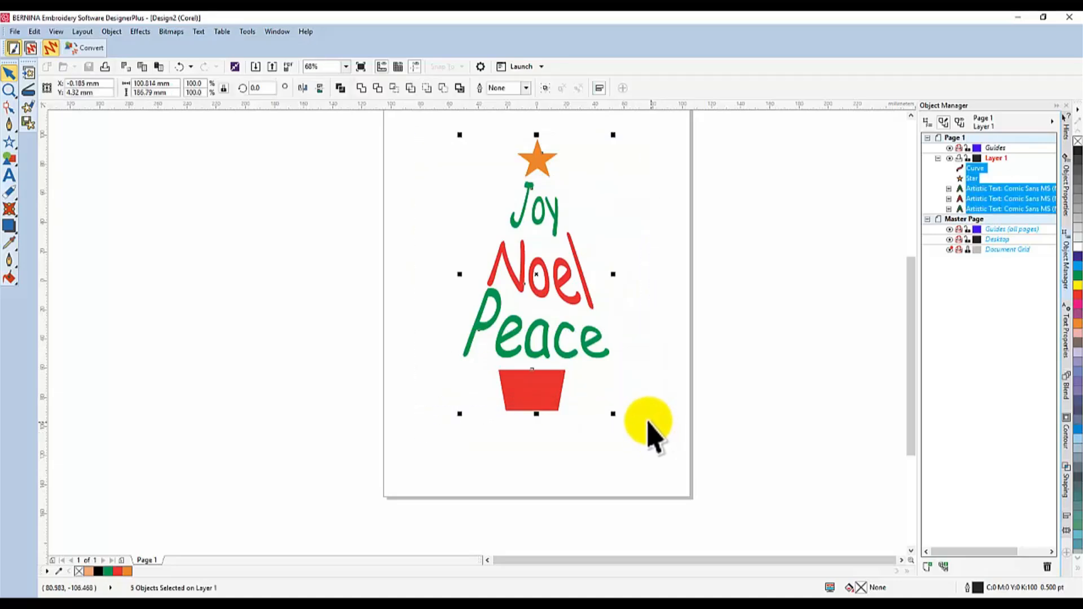
pyautogui.click(86, 48)
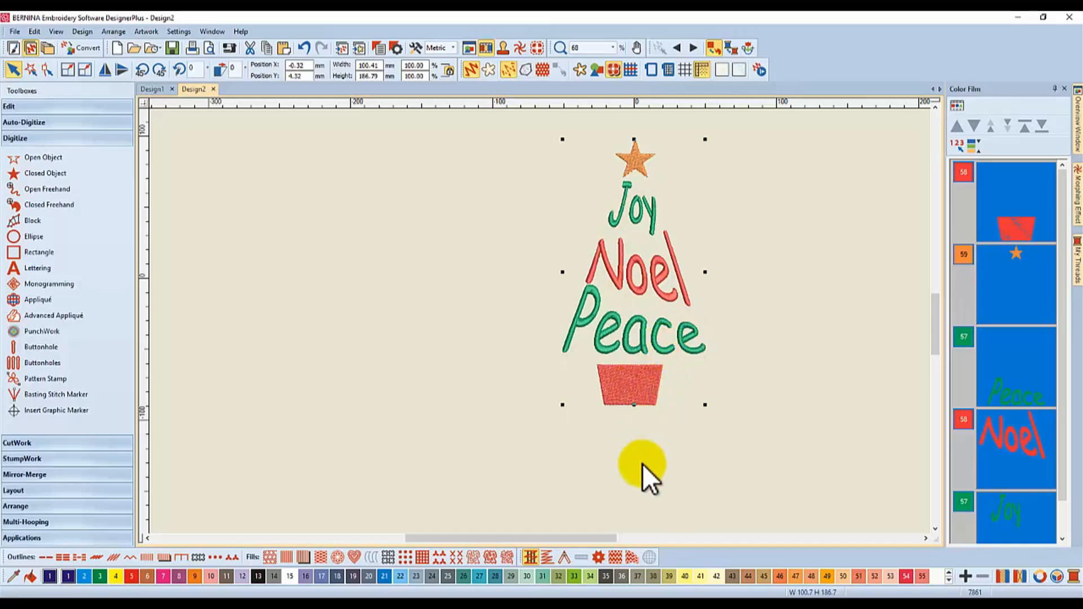
pyautogui.moveTo(601, 532); pyautogui.dragTo(627, 539)
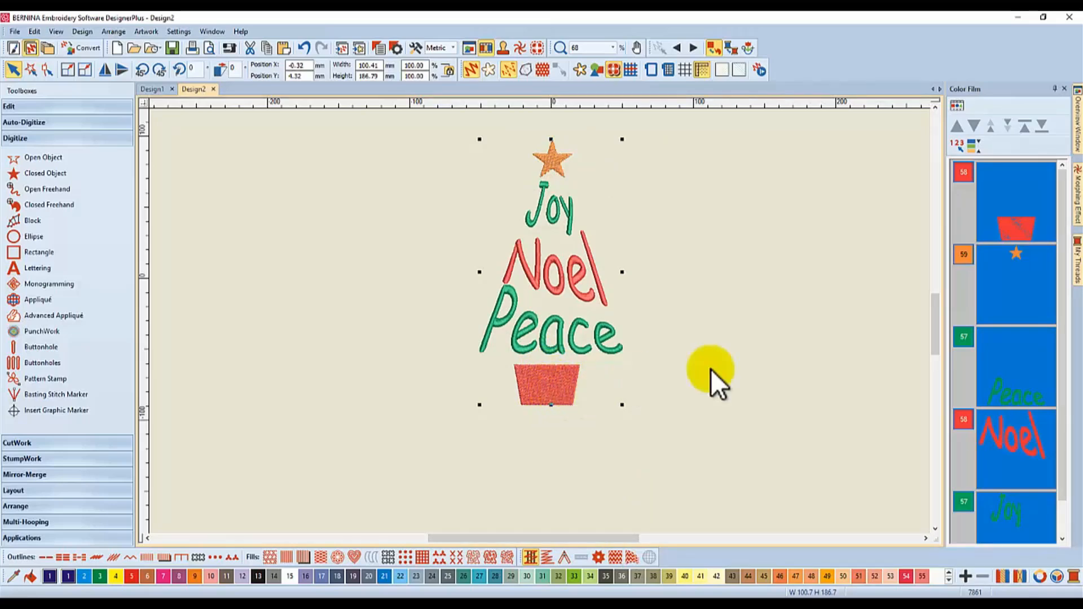
pyautogui.click(733, 370)
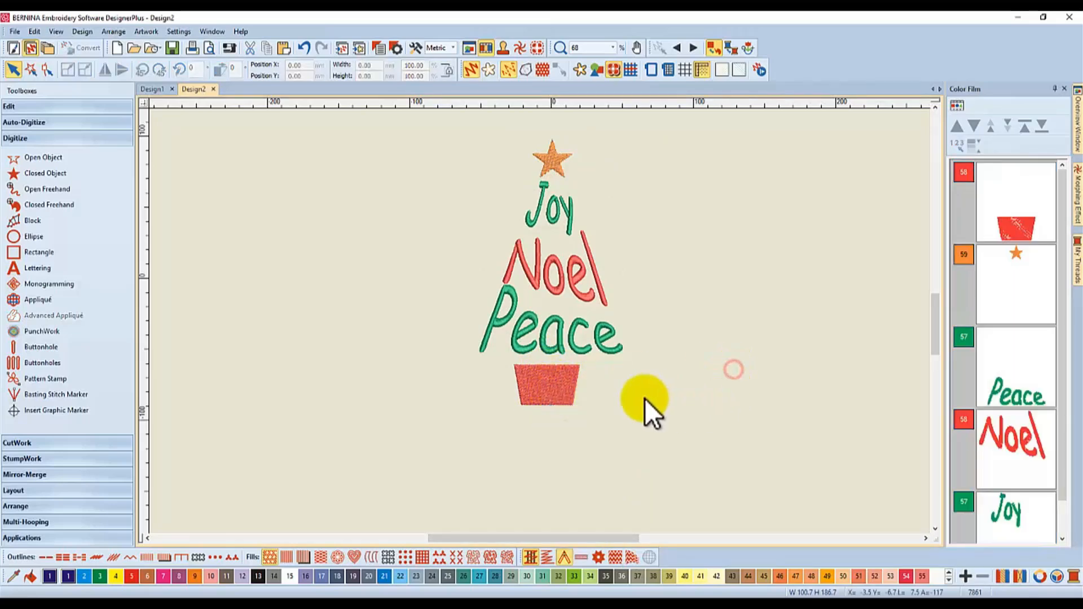
# - Move the red pot slightly right to about X 0.7 mm, Y -75.1 mm, centring it under the star
pyautogui.click(549, 383)
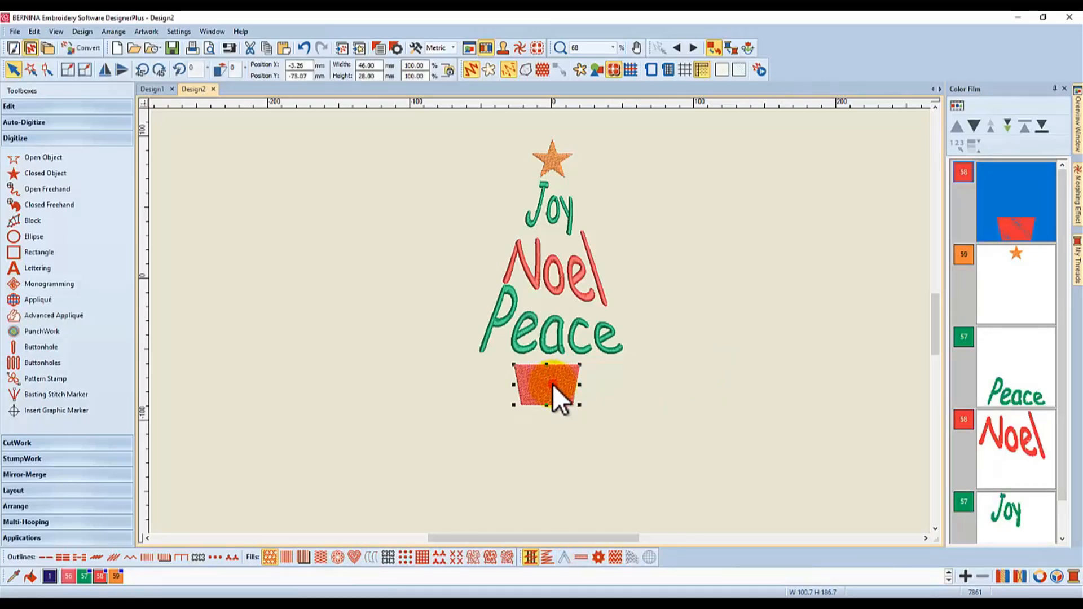
pyautogui.moveTo(553, 384); pyautogui.dragTo(557, 384)
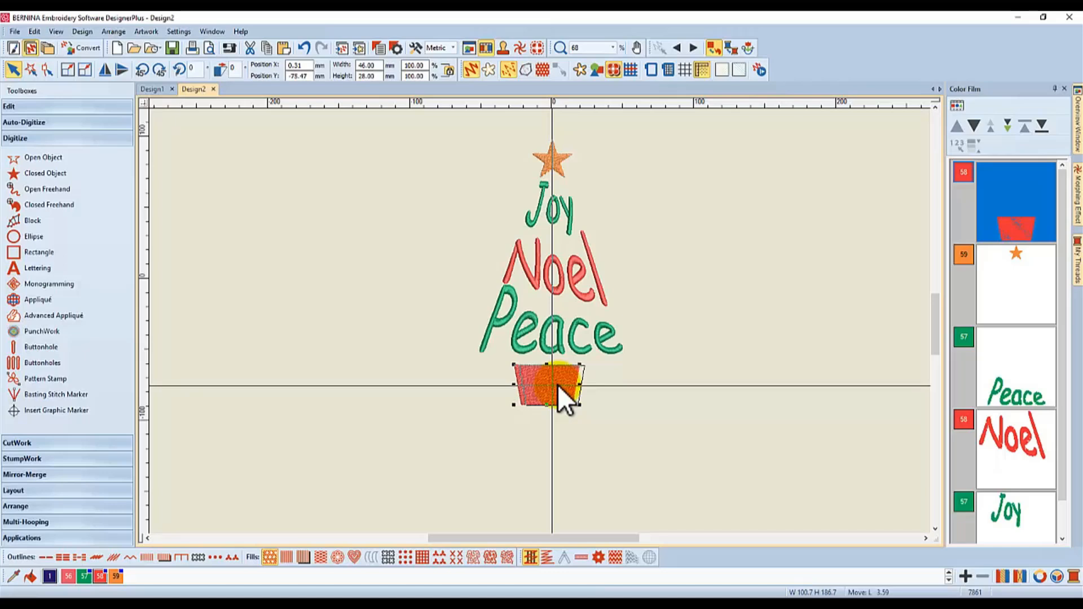
pyautogui.moveTo(559, 385)
pyautogui.mouseDown()
pyautogui.moveTo(663, 376)
pyautogui.moveTo(742, 337)
pyautogui.moveTo(607, 381)
pyautogui.moveTo(559, 384)
pyautogui.mouseUp()
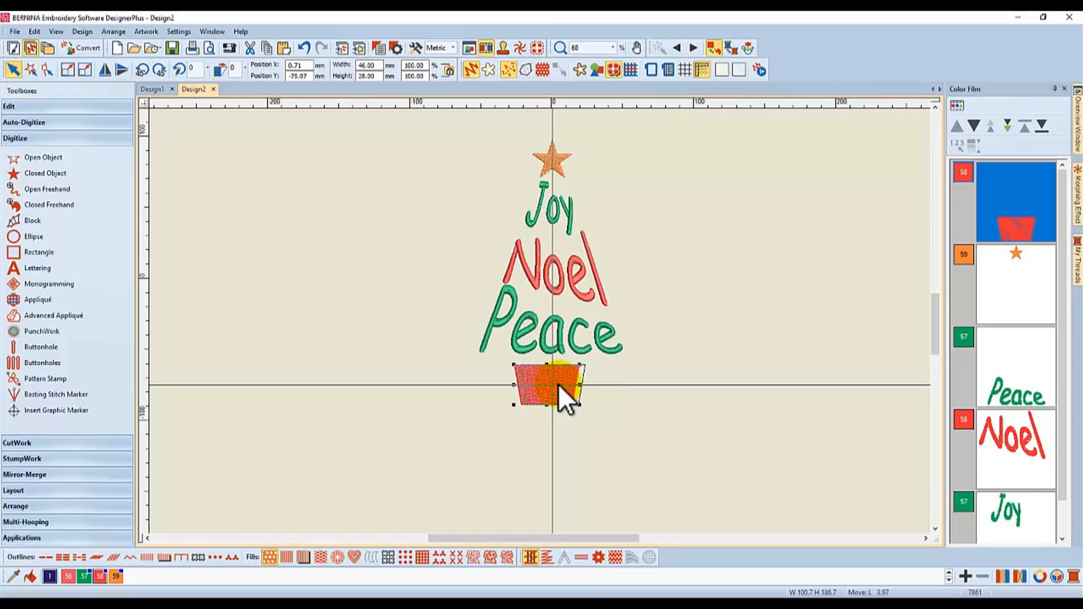
pyautogui.moveTo(557, 384); pyautogui.dragTo(557, 384)
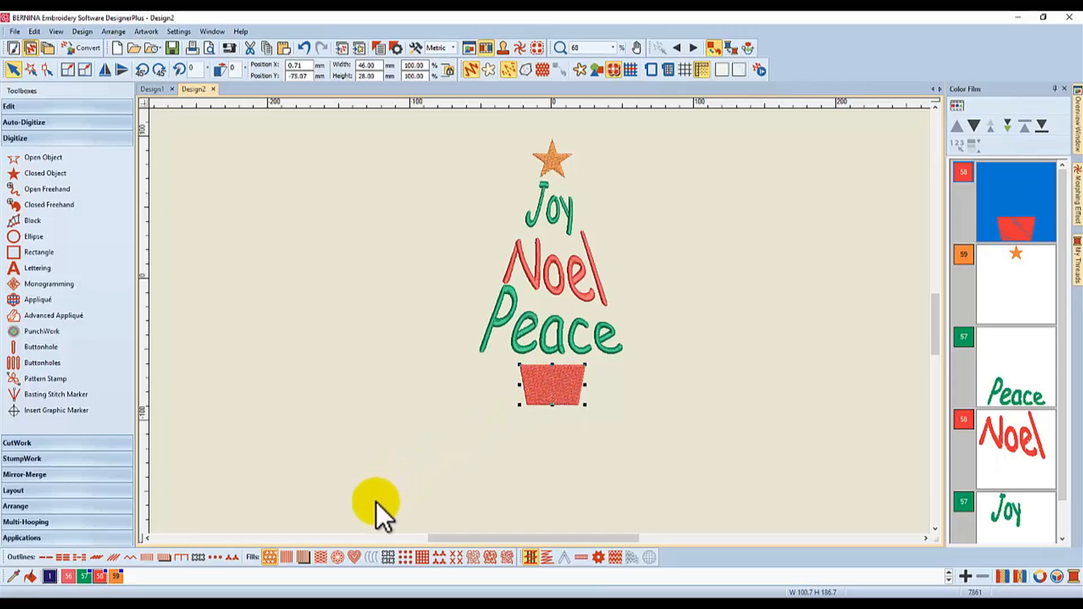
# - Apply the Fancy fill to the red pot, keeping the pot in its centred position
pyautogui.click(321, 557)
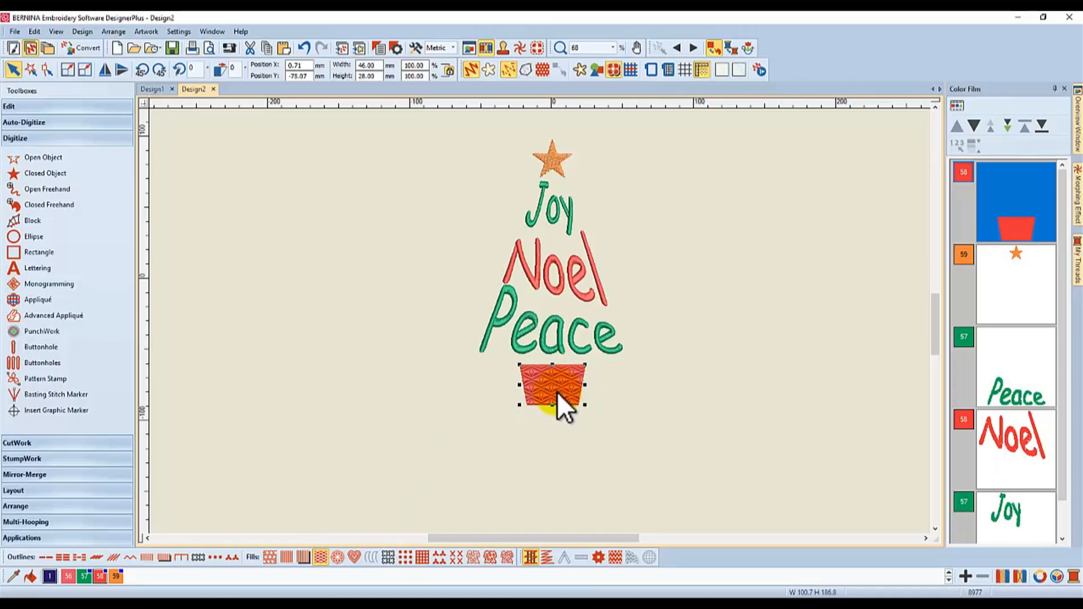
pyautogui.scroll(4, 556, 392)
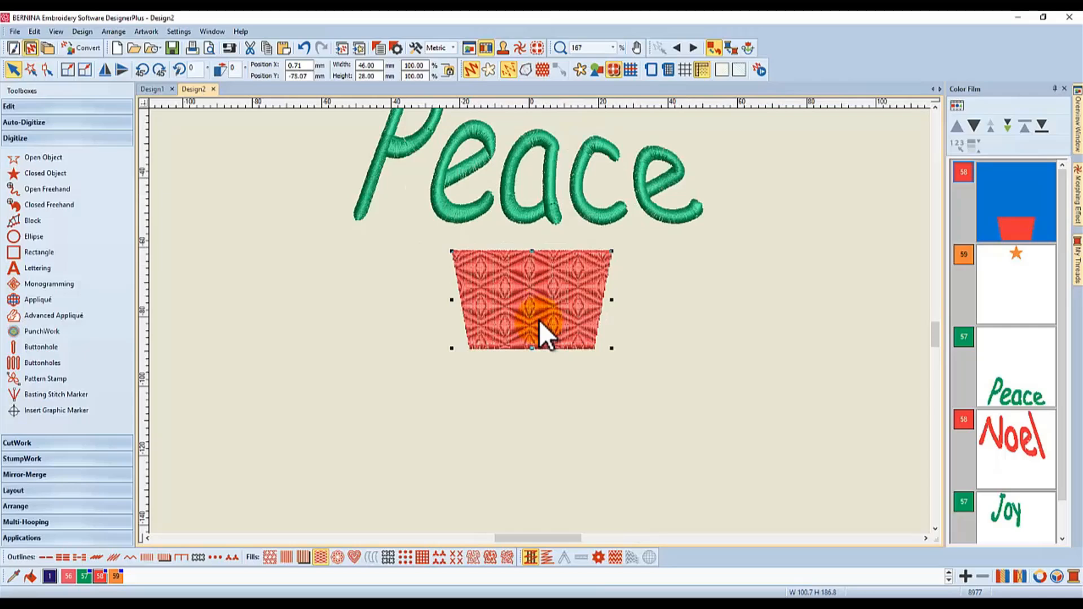
pyautogui.scroll(-1, 539, 320)
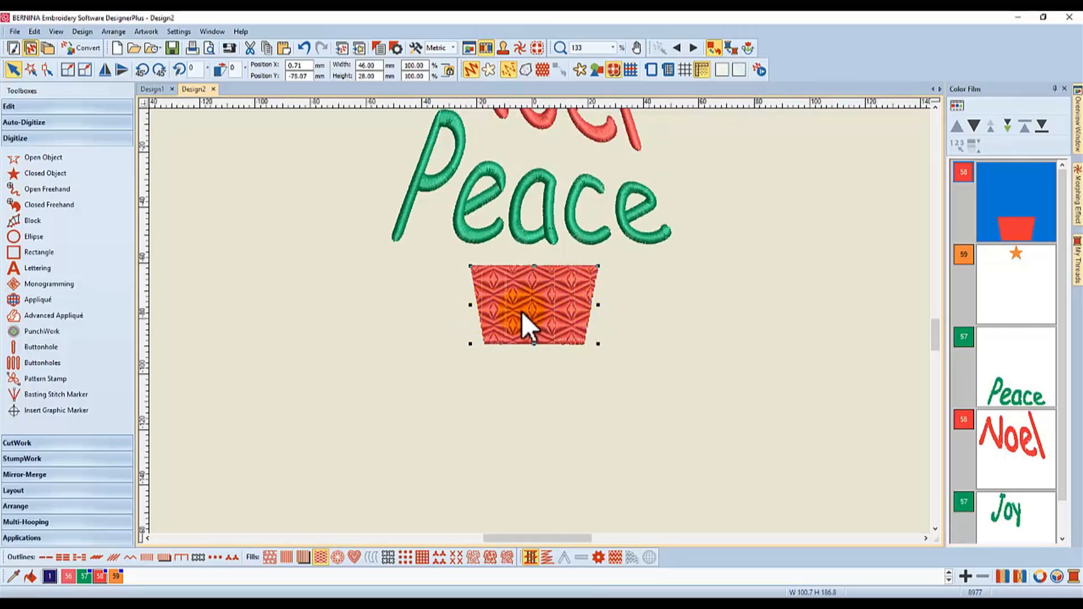
pyautogui.moveTo(490, 312); pyautogui.dragTo(515, 312)
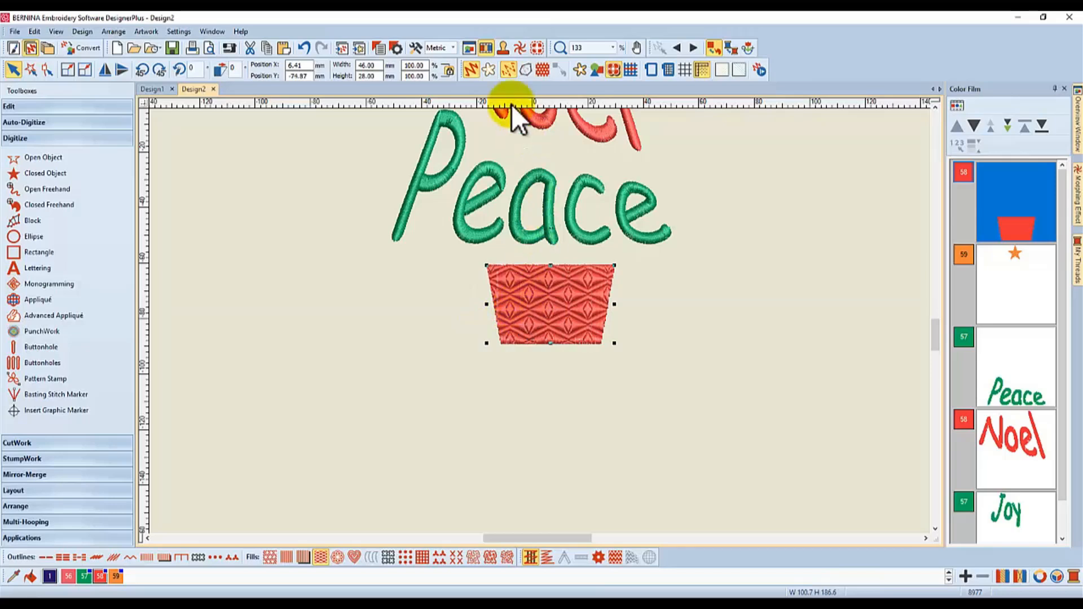
pyautogui.click(305, 48)
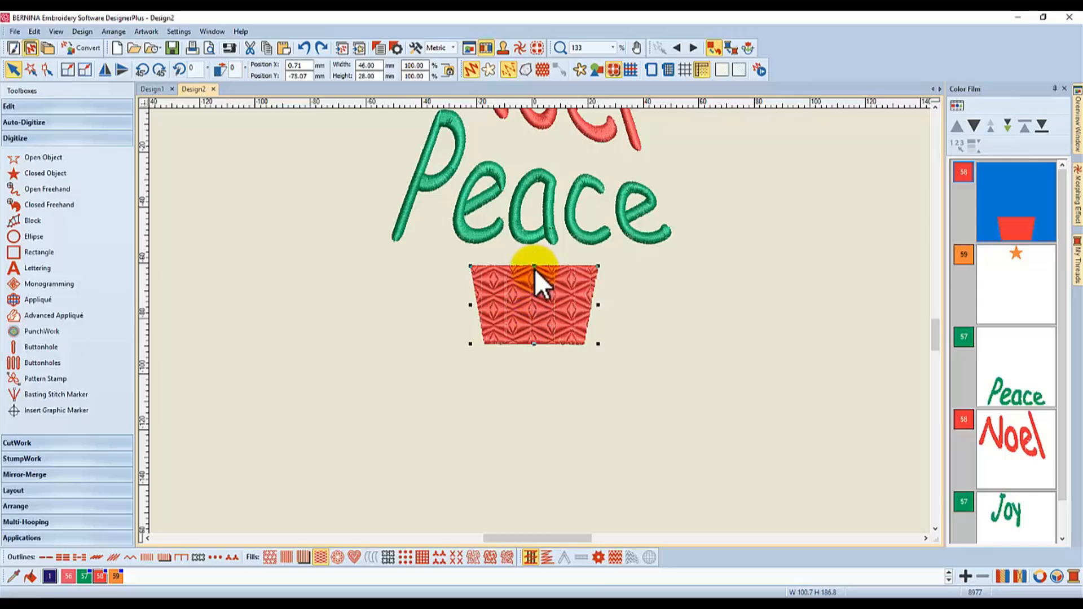
# - Start editing the grid layout of the pot's 053 Glitter fancy fill from its fill stitch properties
pyautogui.rightClick(534, 305)
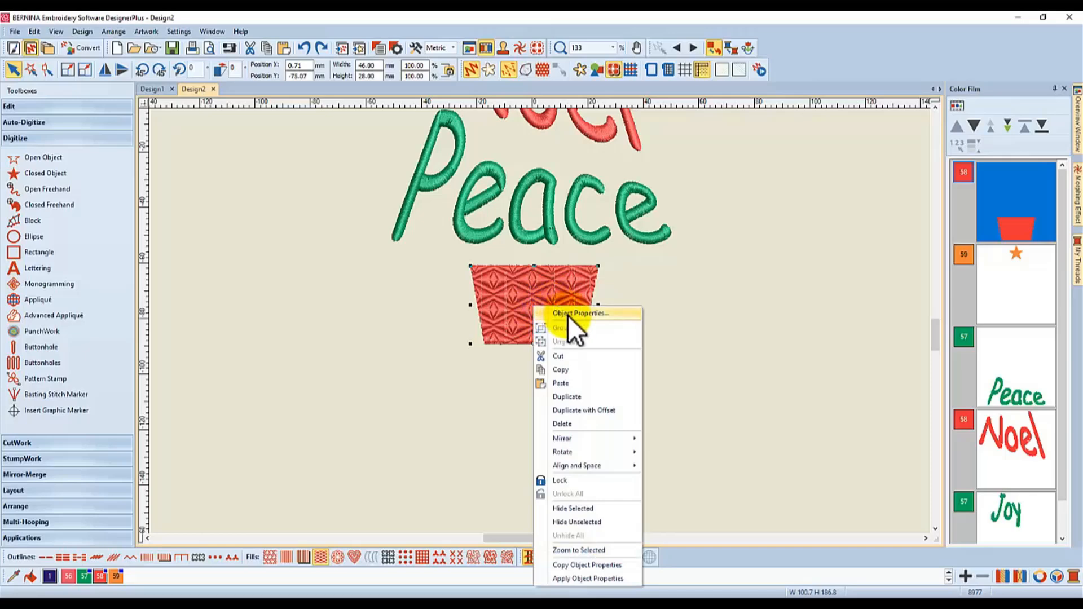
pyautogui.click(570, 314)
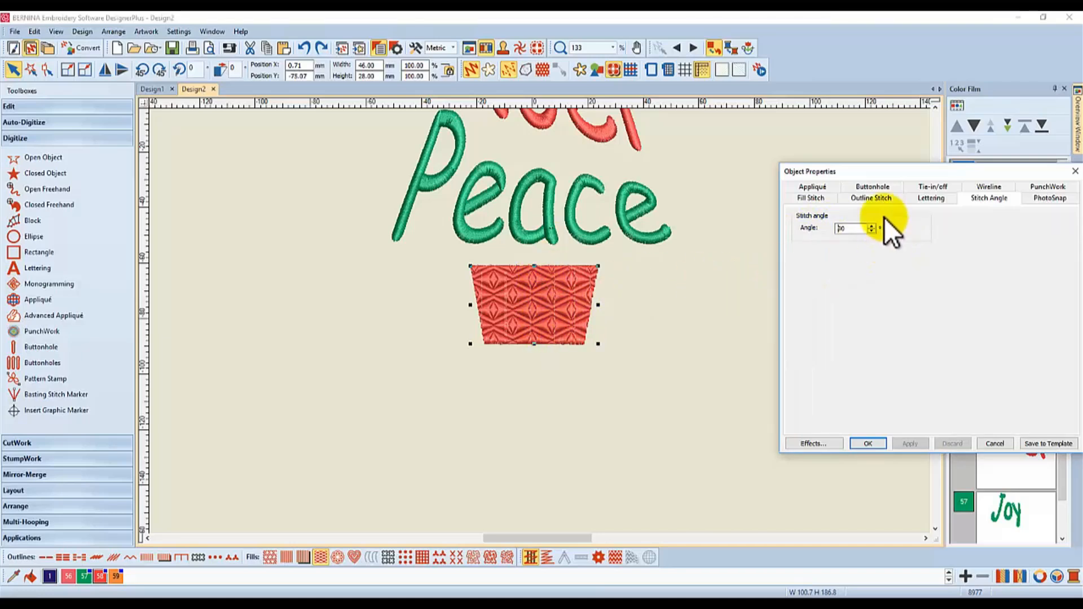
pyautogui.click(812, 198)
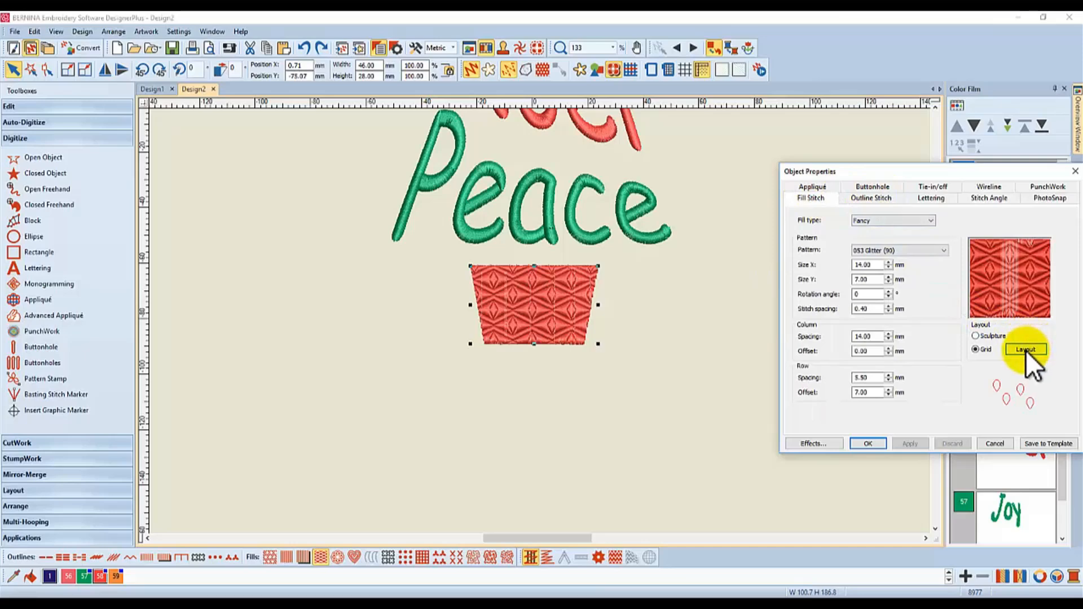
pyautogui.moveTo(1007, 172); pyautogui.dragTo(933, 179)
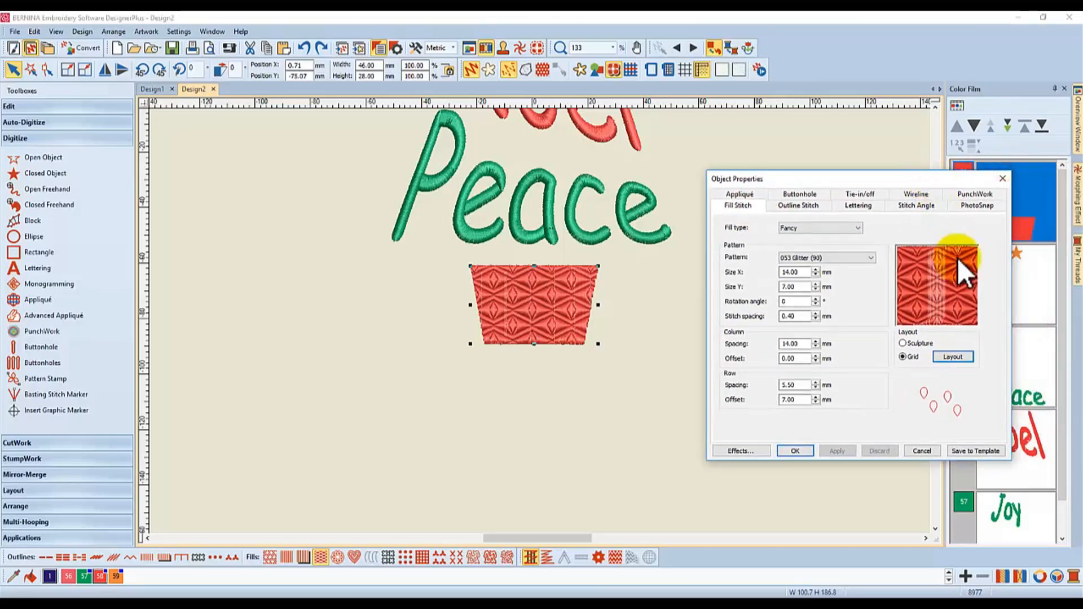
pyautogui.click(954, 357)
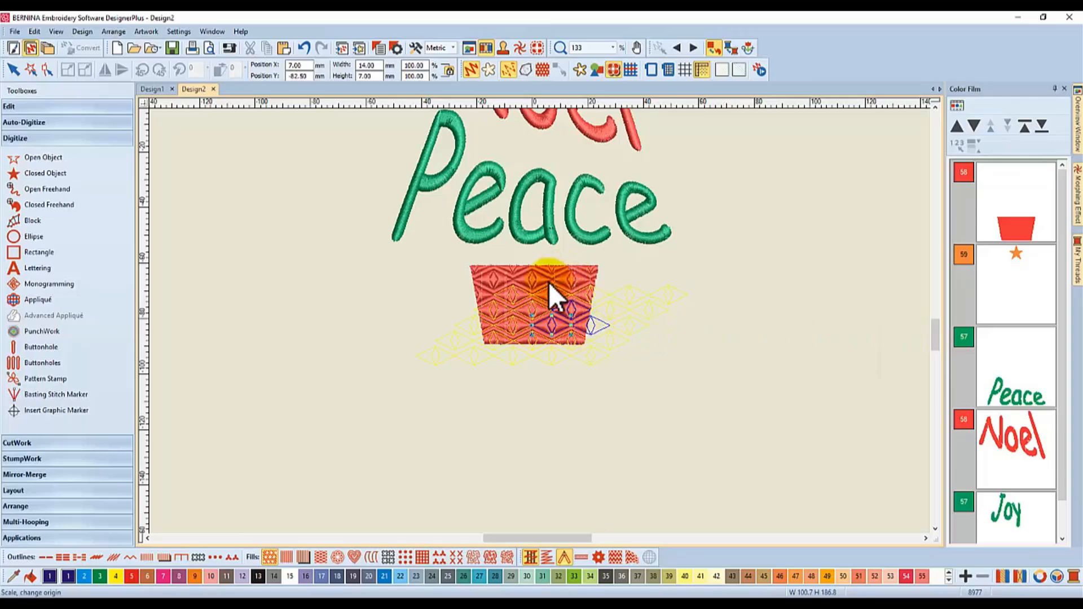
# - Shift the pot's fill pattern so its base motif sits at about X 0.7 mm, Y -76.7 mm, and close the object properties
pyautogui.scroll(2, 566, 322)
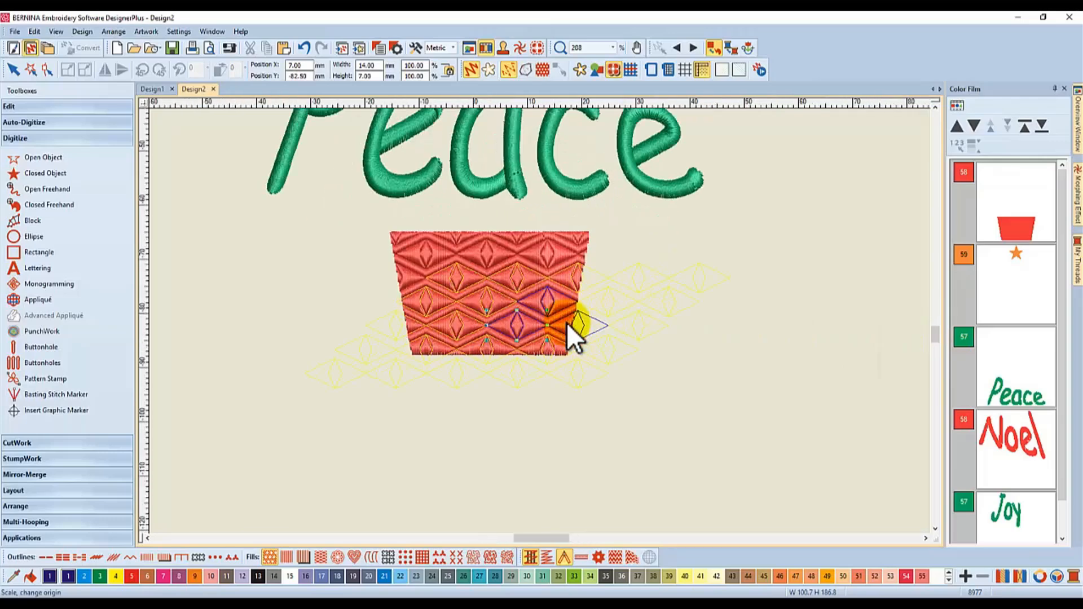
pyautogui.scroll(2, 566, 323)
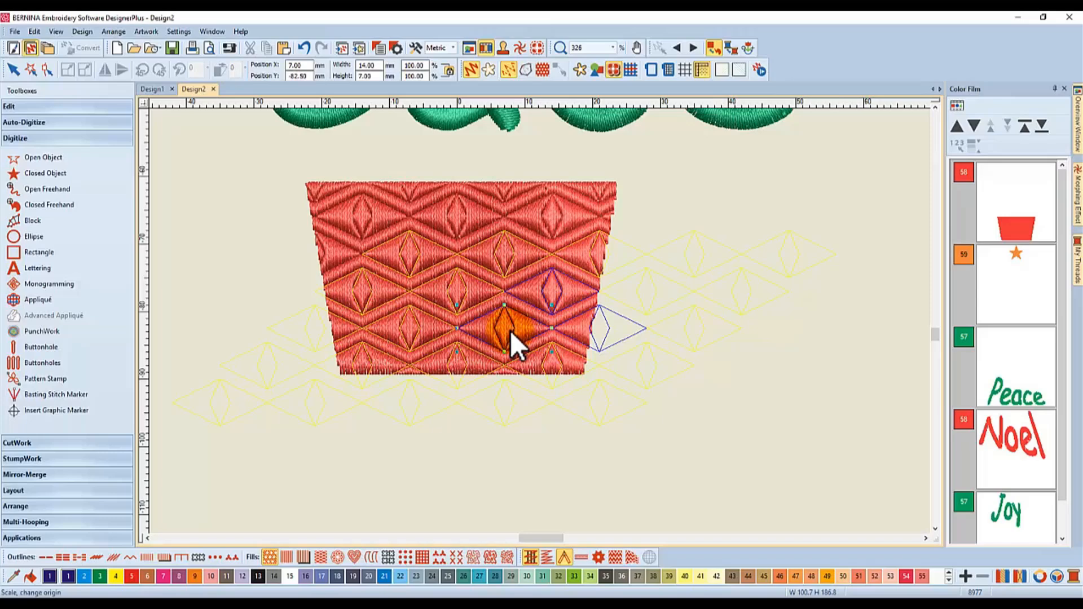
pyautogui.moveTo(510, 330); pyautogui.dragTo(470, 321)
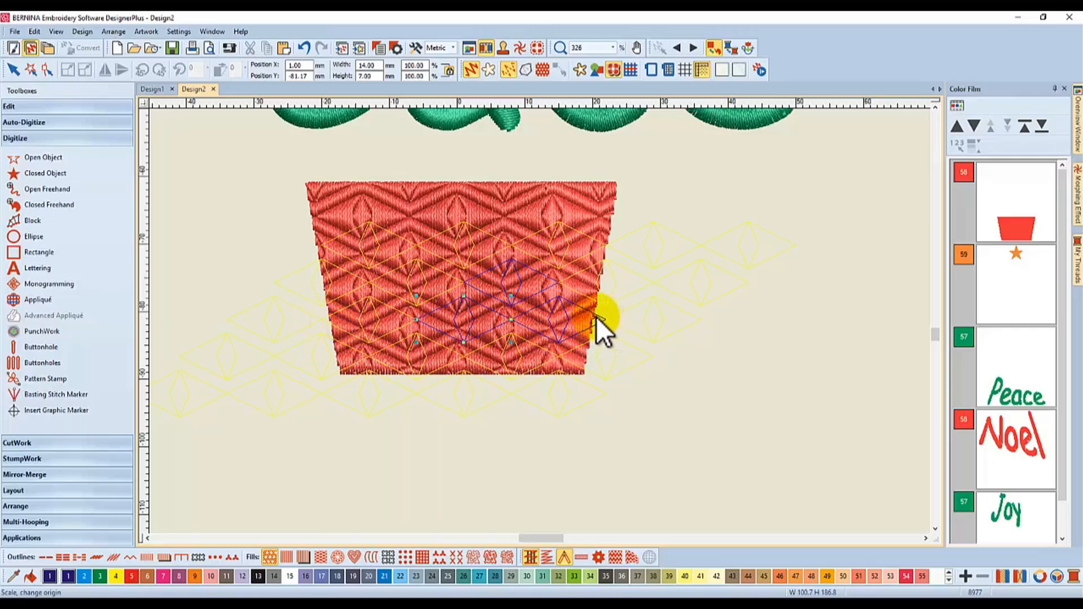
pyautogui.click(463, 319)
pyautogui.moveTo(462, 317); pyautogui.dragTo(462, 317)
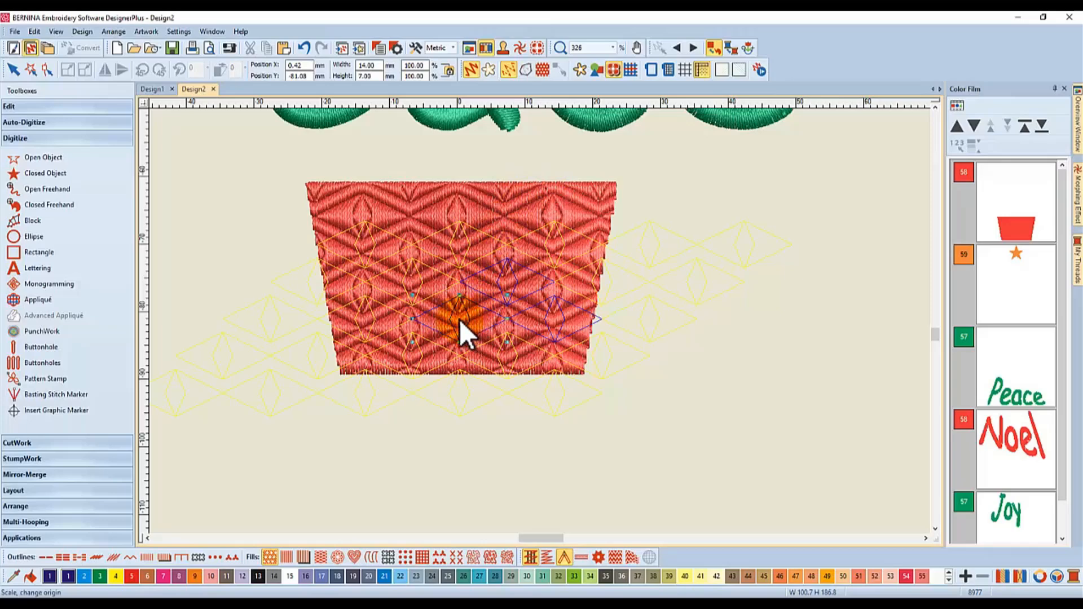
pyautogui.moveTo(456, 319); pyautogui.dragTo(462, 285)
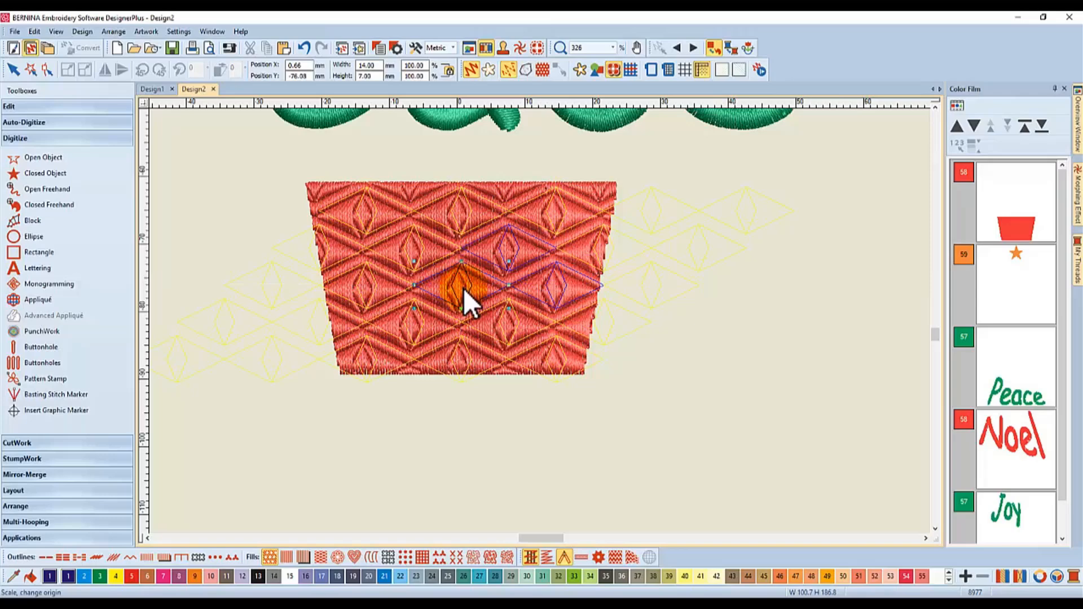
pyautogui.moveTo(462, 288); pyautogui.dragTo(463, 289)
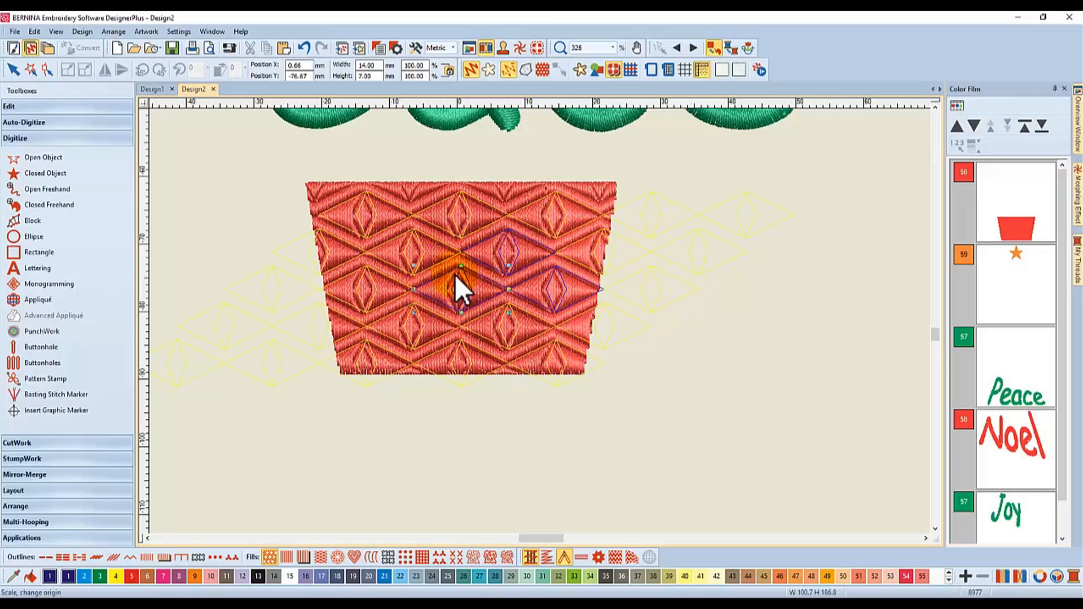
pyautogui.rightClick(458, 277)
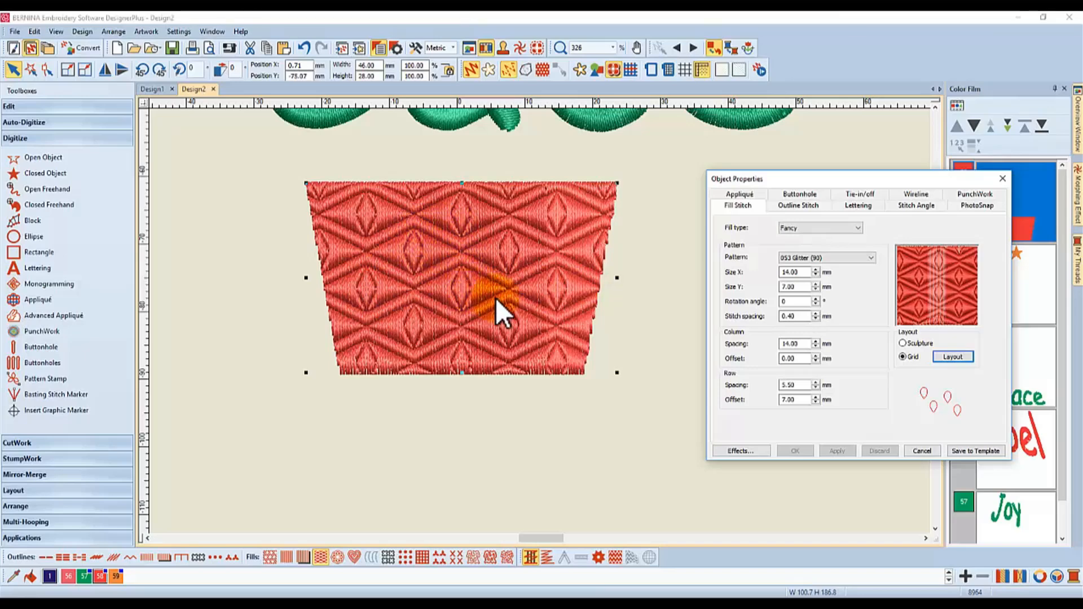
pyautogui.click(547, 442)
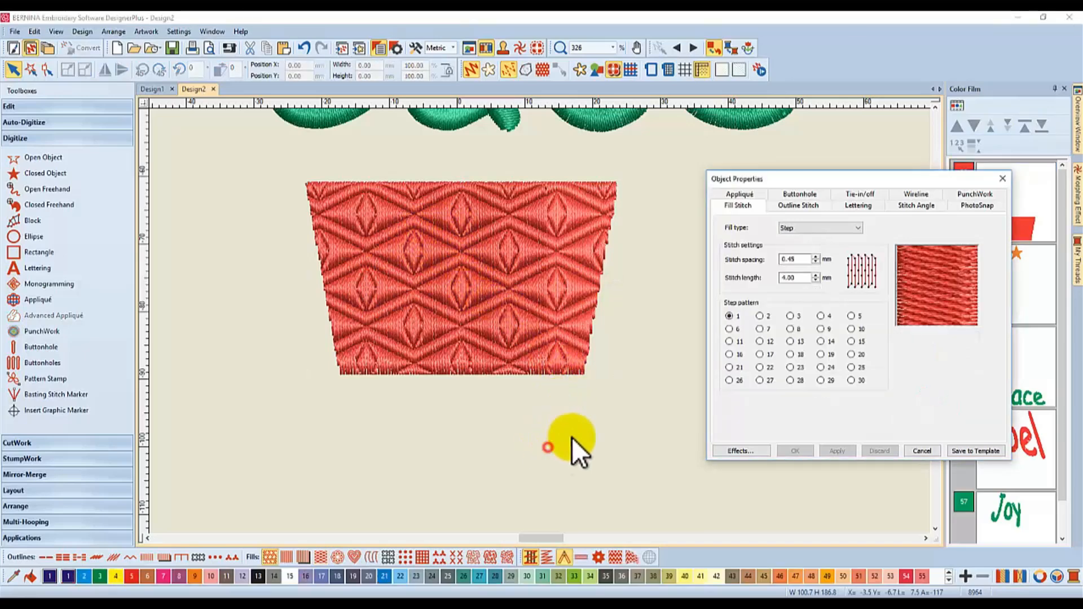
pyautogui.click(1001, 175)
# - Move the red Noel lettering to the start of the stitching order so it sews with the red pot
pyautogui.scroll(-2, 540, 317)
pyautogui.scroll(-6, 540, 317)
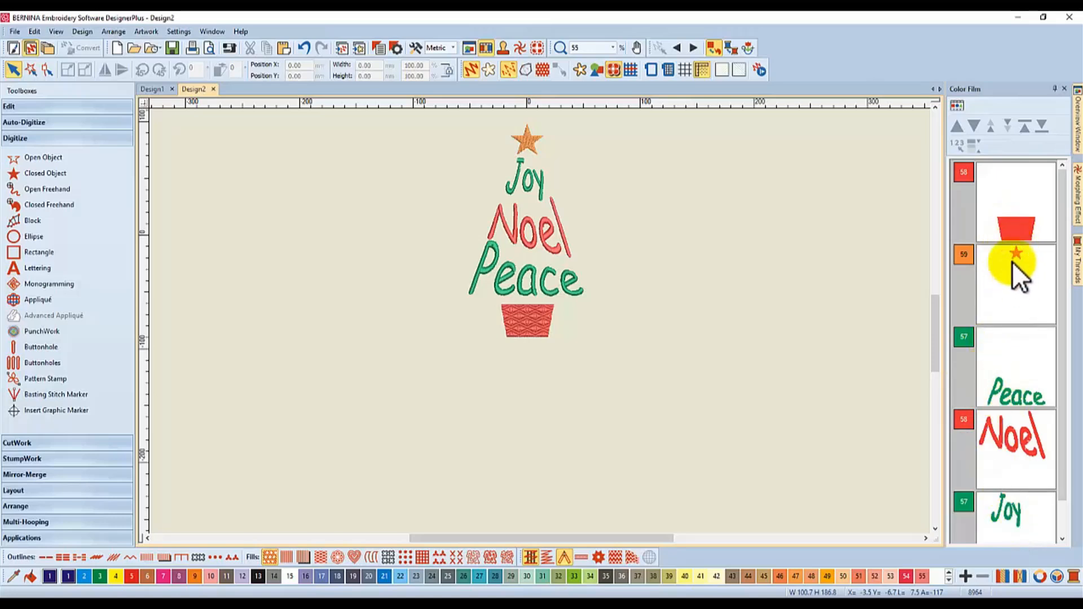
pyautogui.click(1016, 442)
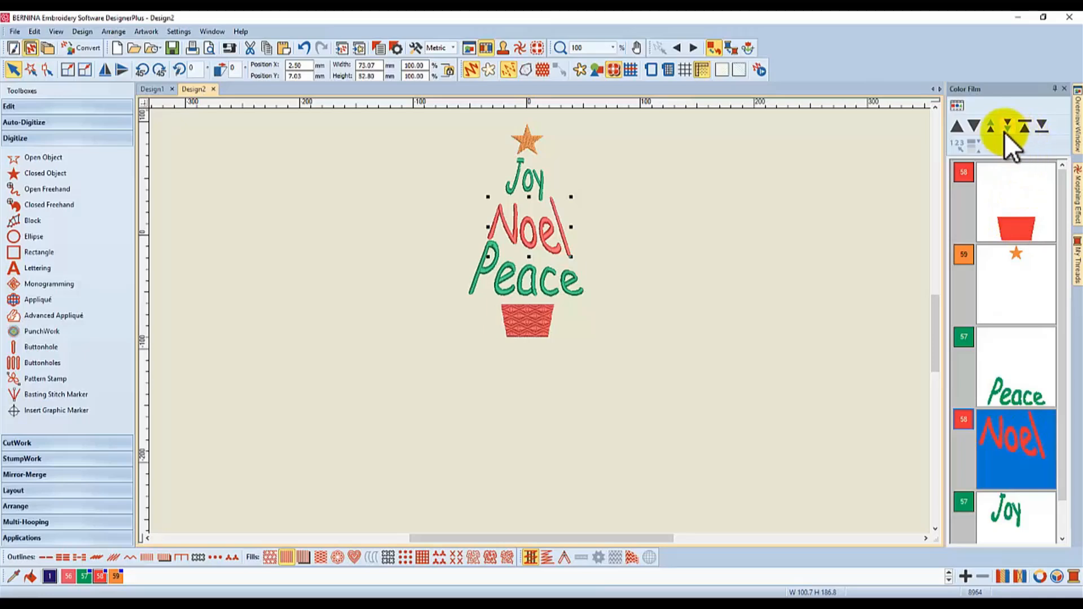
pyautogui.click(1022, 125)
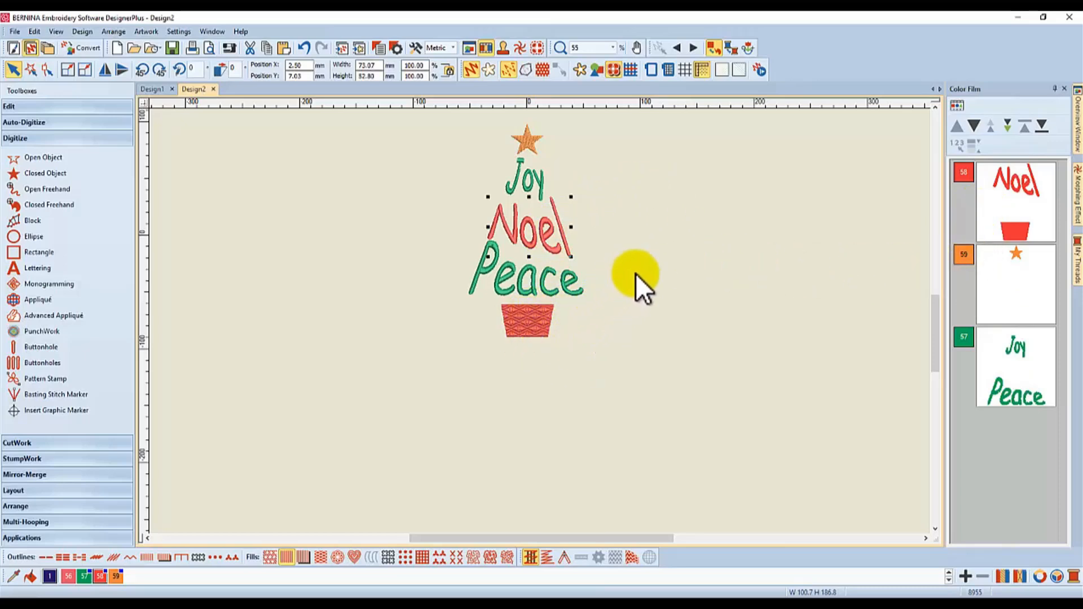
pyautogui.scroll(3, 933, 310)
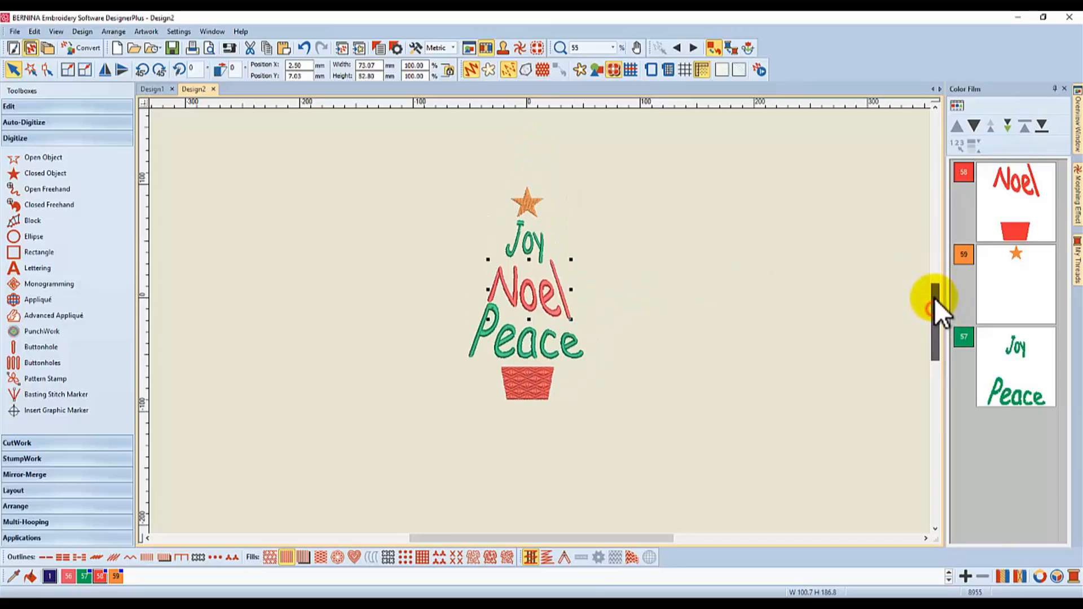